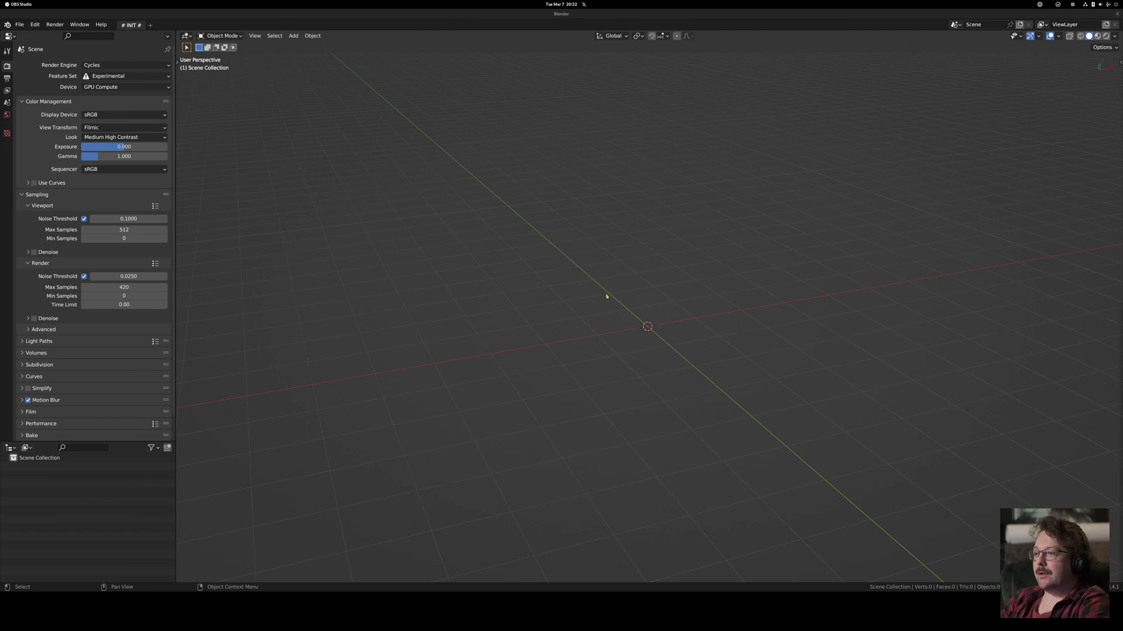
Open the 0x03 render movie from the project's 00-render folder, watch it, and close the file browser.
key(shift+a)
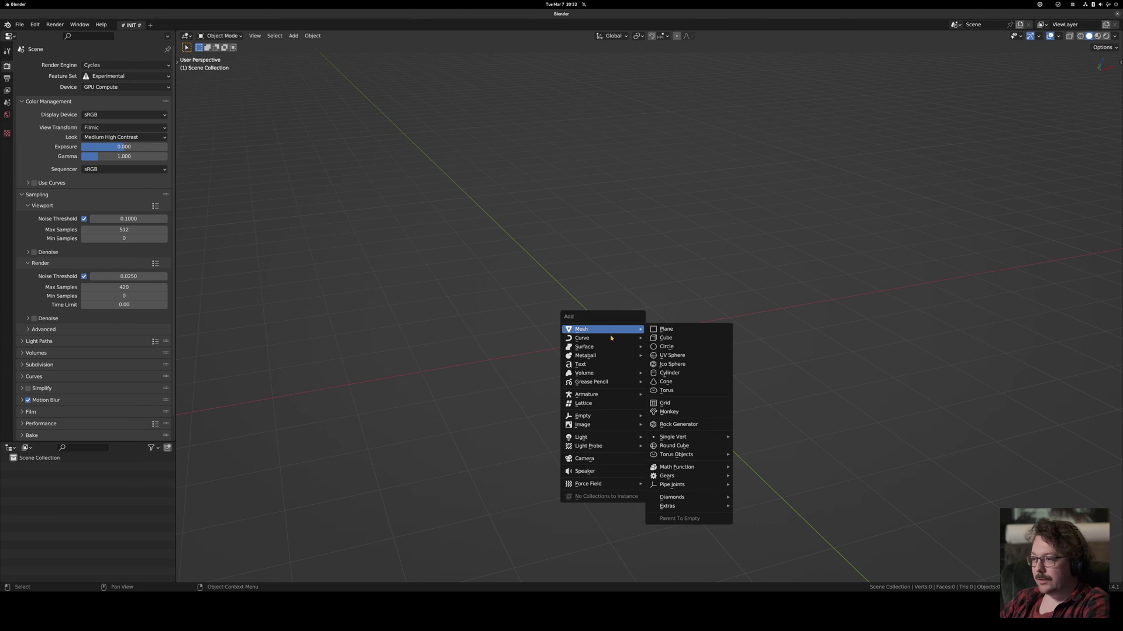
key(super+e)
click(388, 288)
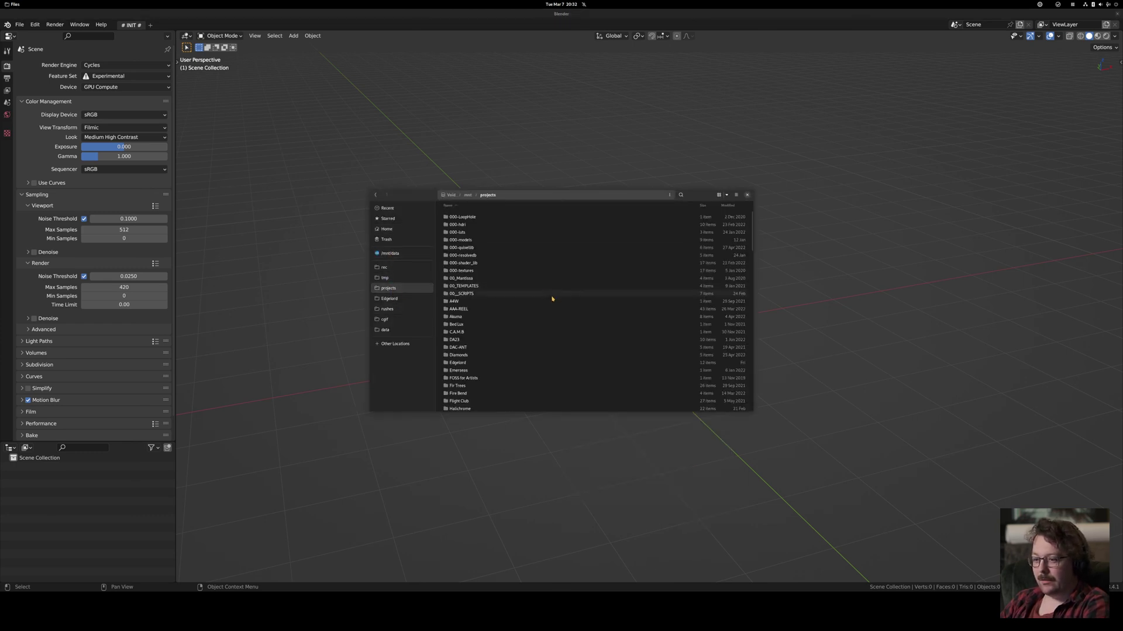
scroll(489, 308, down, 3)
scroll(489, 314, down, 8)
click(455, 336)
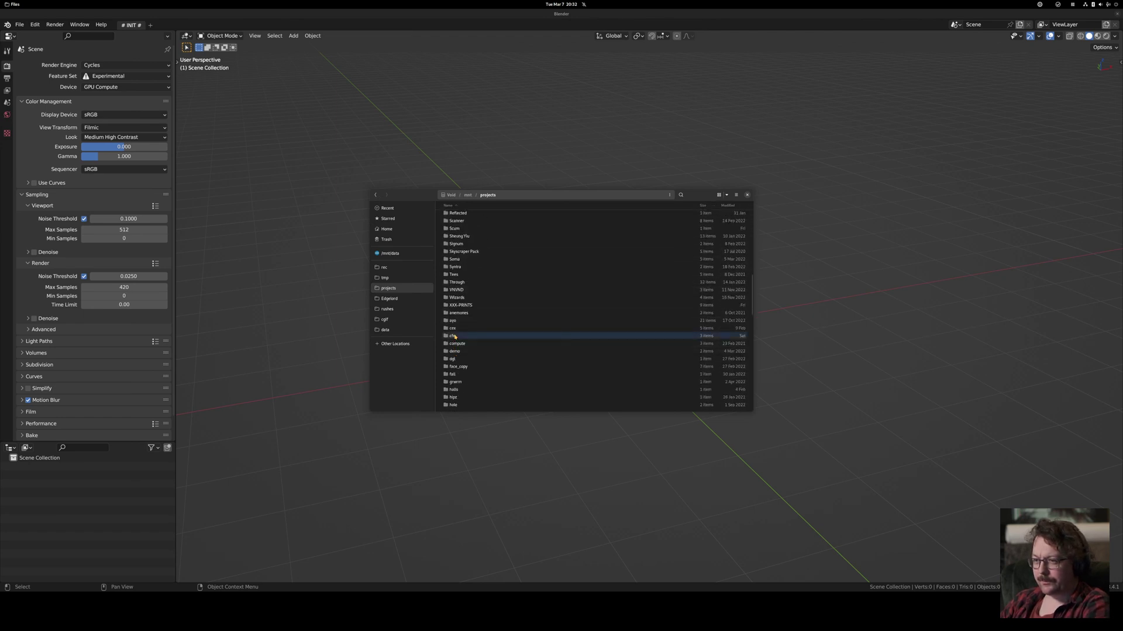
double_click(455, 336)
double_click(463, 217)
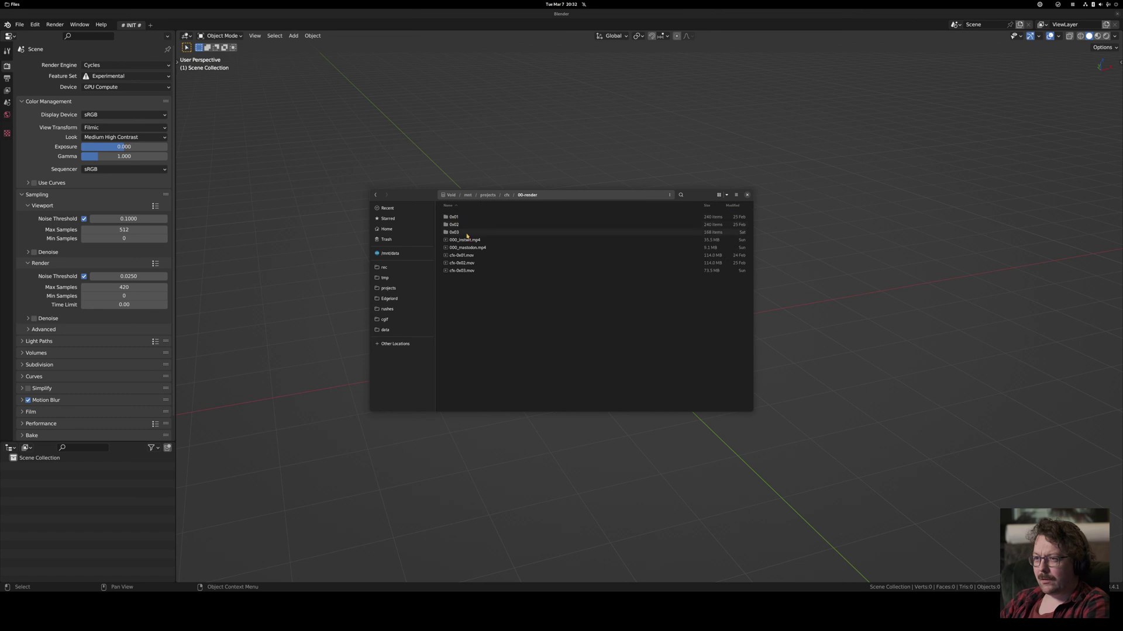
double_click(466, 272)
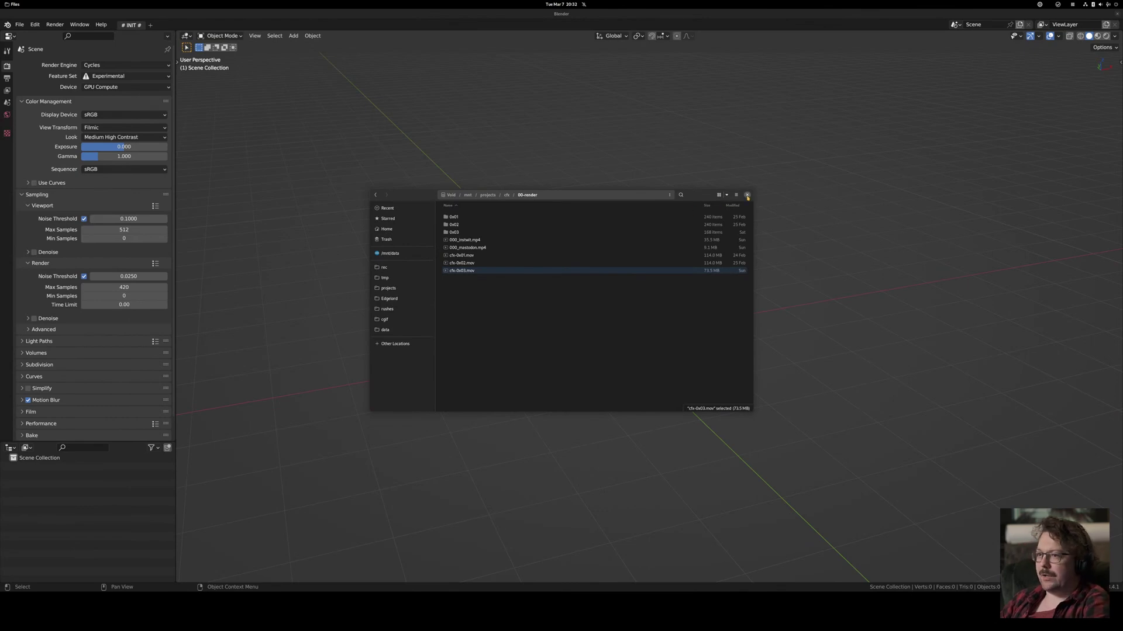
click(747, 195)
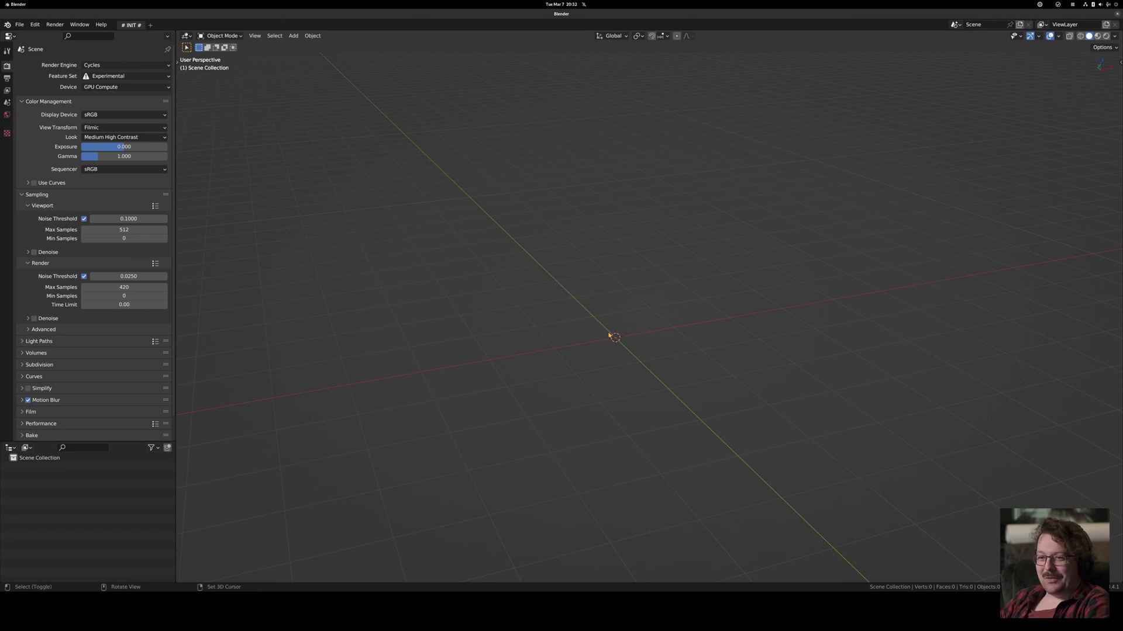
Show the CharMorph add-on's character library settings in the 3D viewport.
key(shift+a)
mouse_move(611, 335)
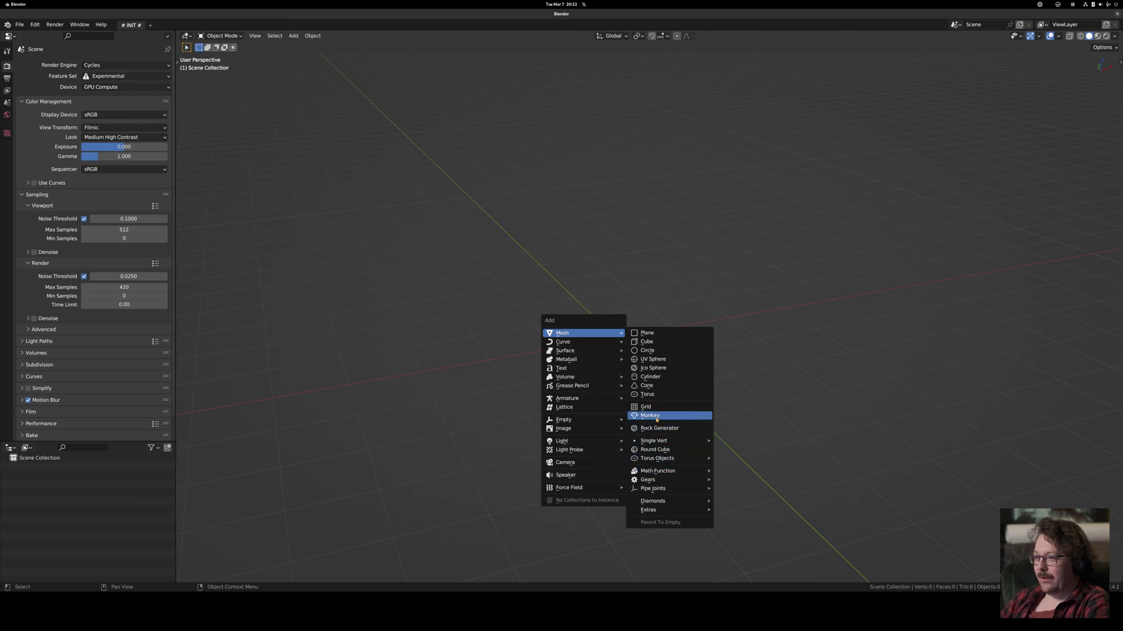
key(n)
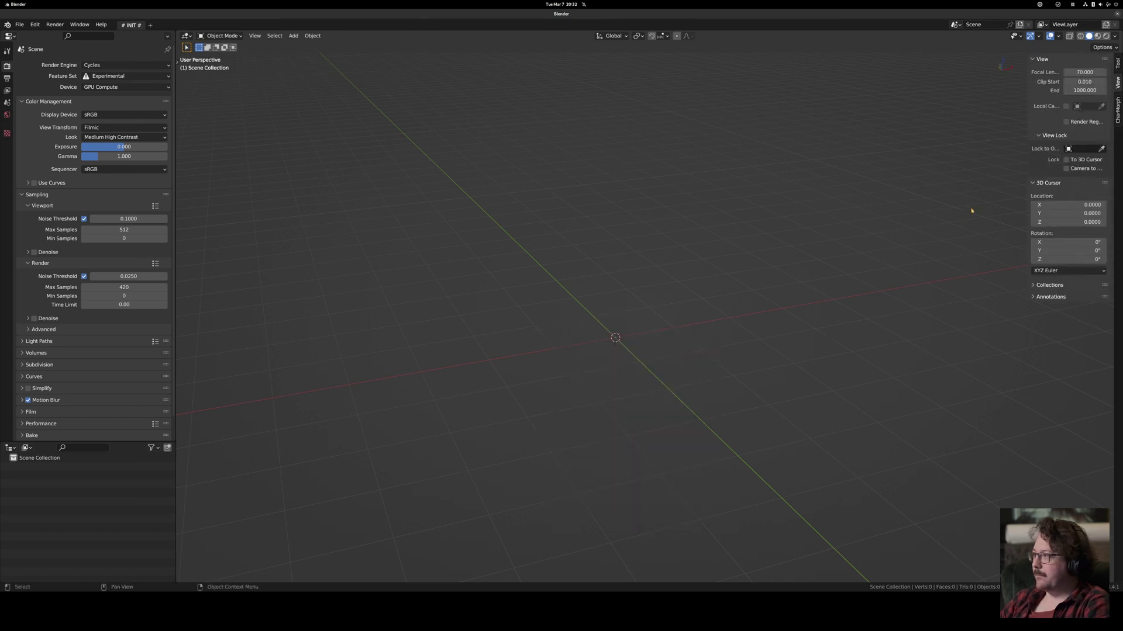
click(1116, 110)
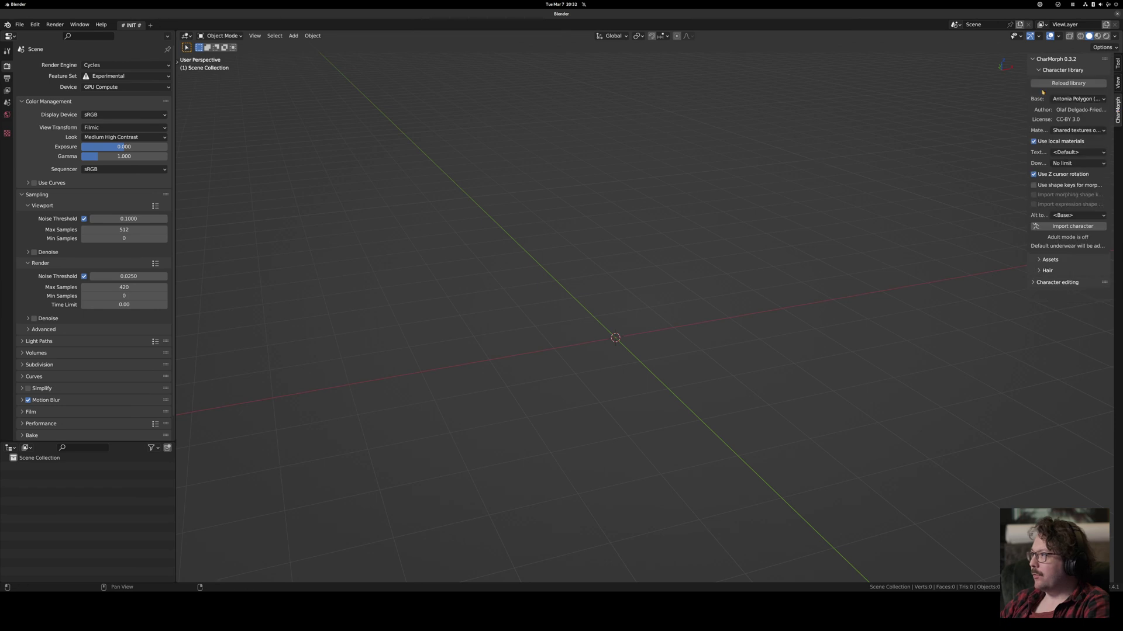
click(1073, 216)
click(1071, 99)
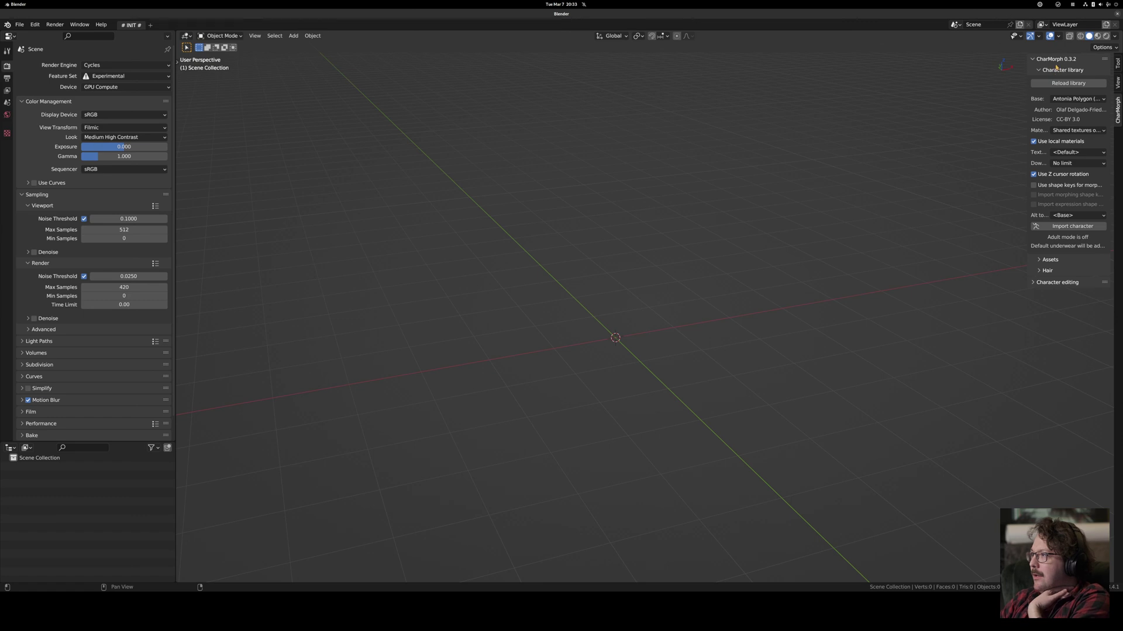
drag(1029, 76, 975, 61)
ctrl+middle_drag(1011, 54, 968, 594)
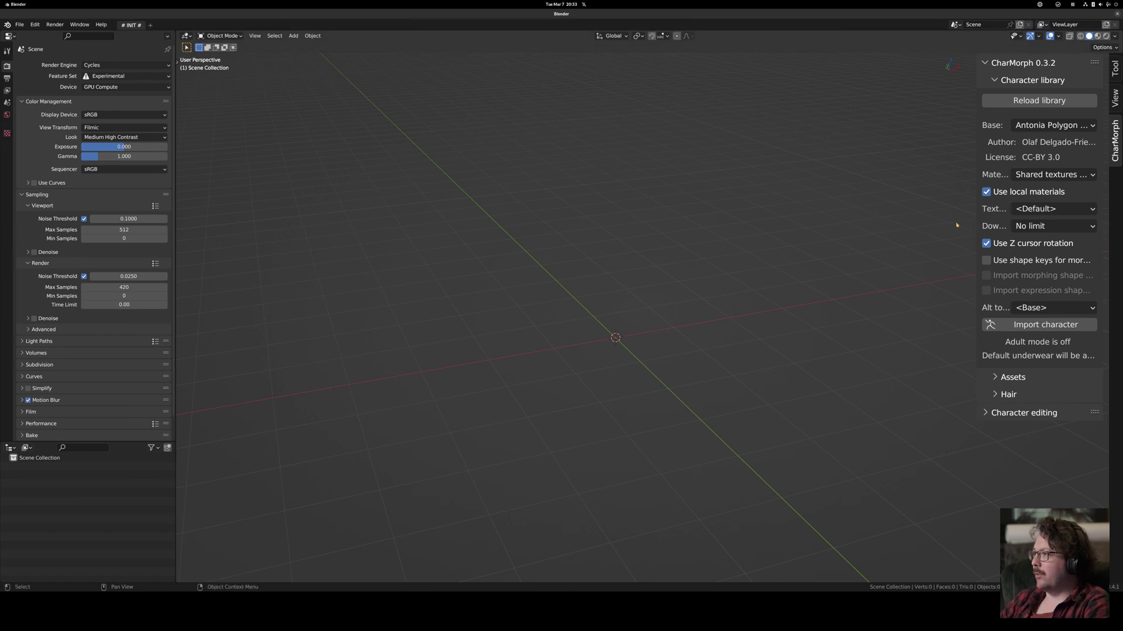
drag(974, 223, 955, 223)
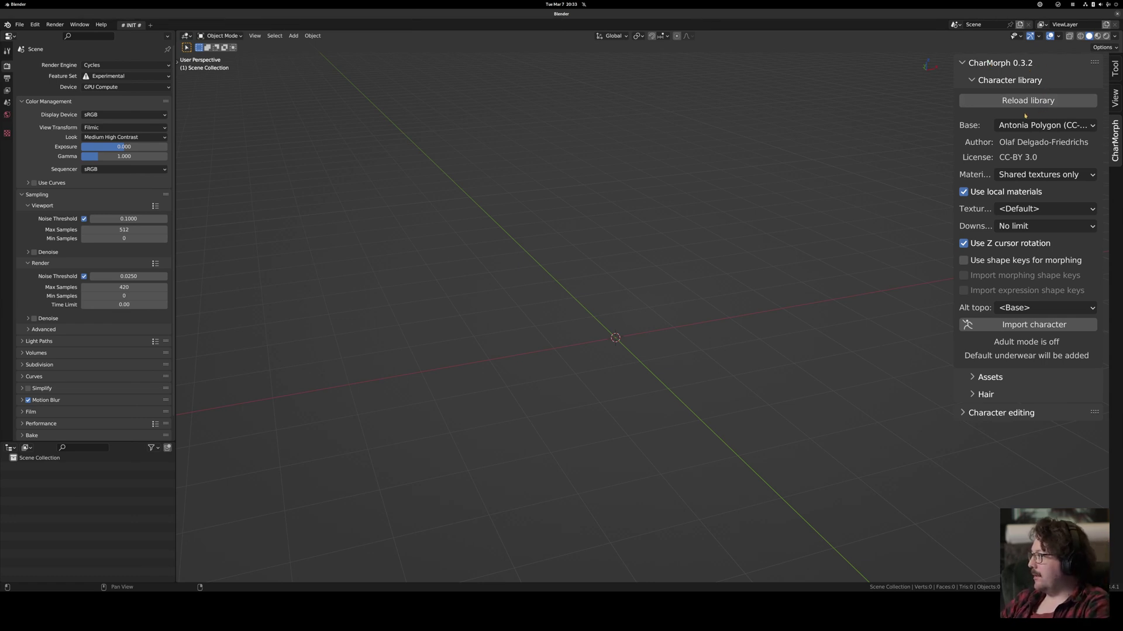
drag(951, 131, 985, 133)
ctrl+middle_drag(1022, 133, 1015, 151)
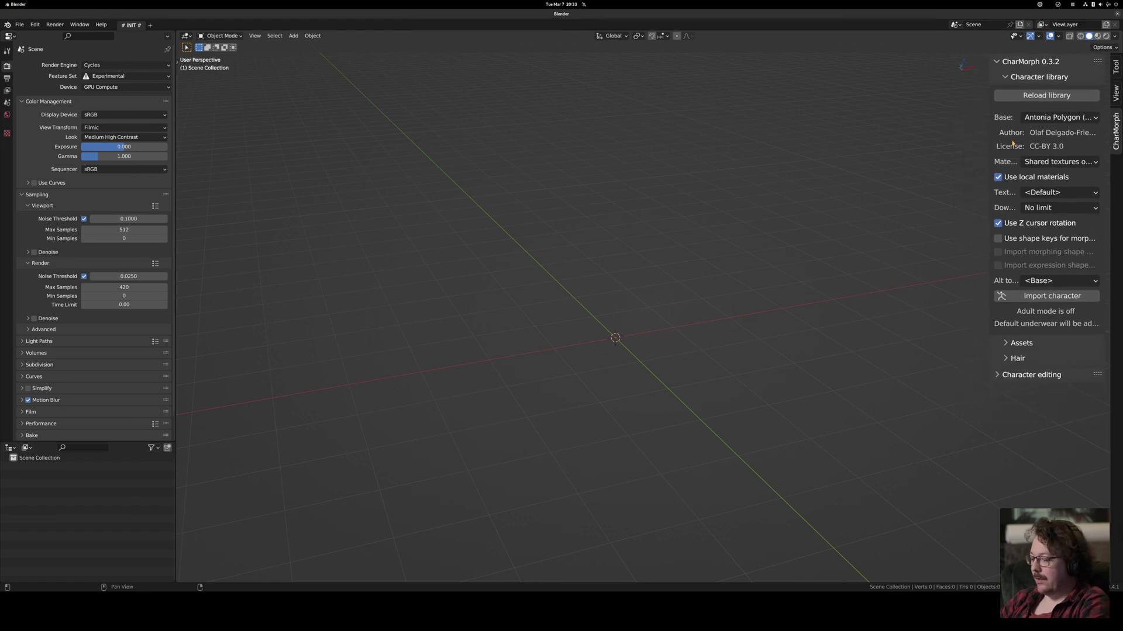
key(Home)
Set the CharMorph base to Reom (CC-BY) and import the character into the scene.
click(1060, 99)
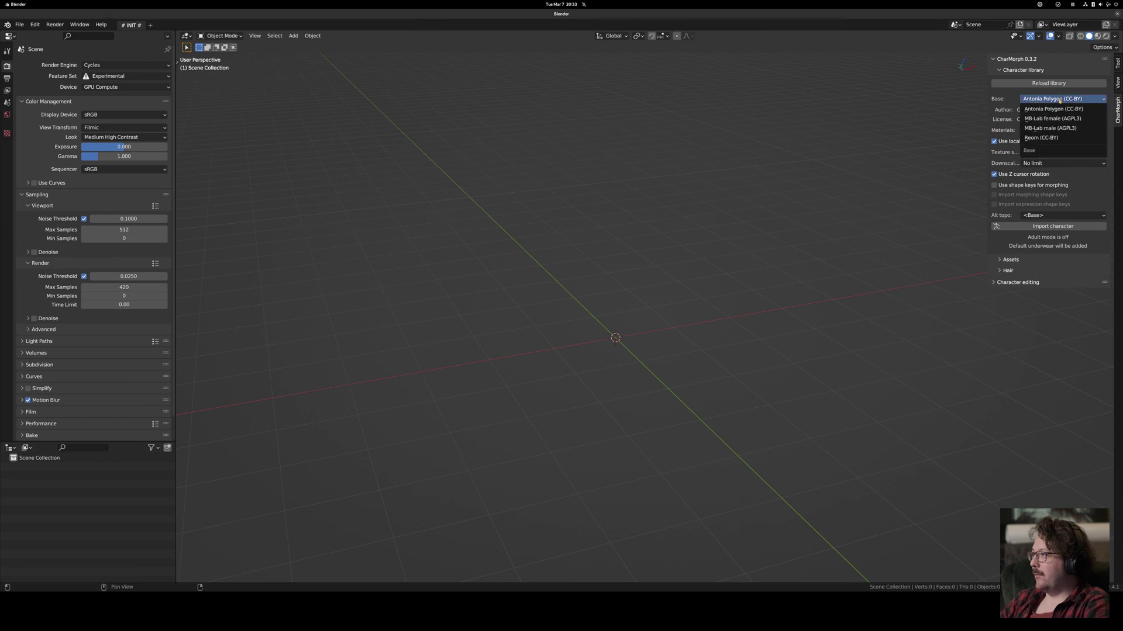
click(1061, 138)
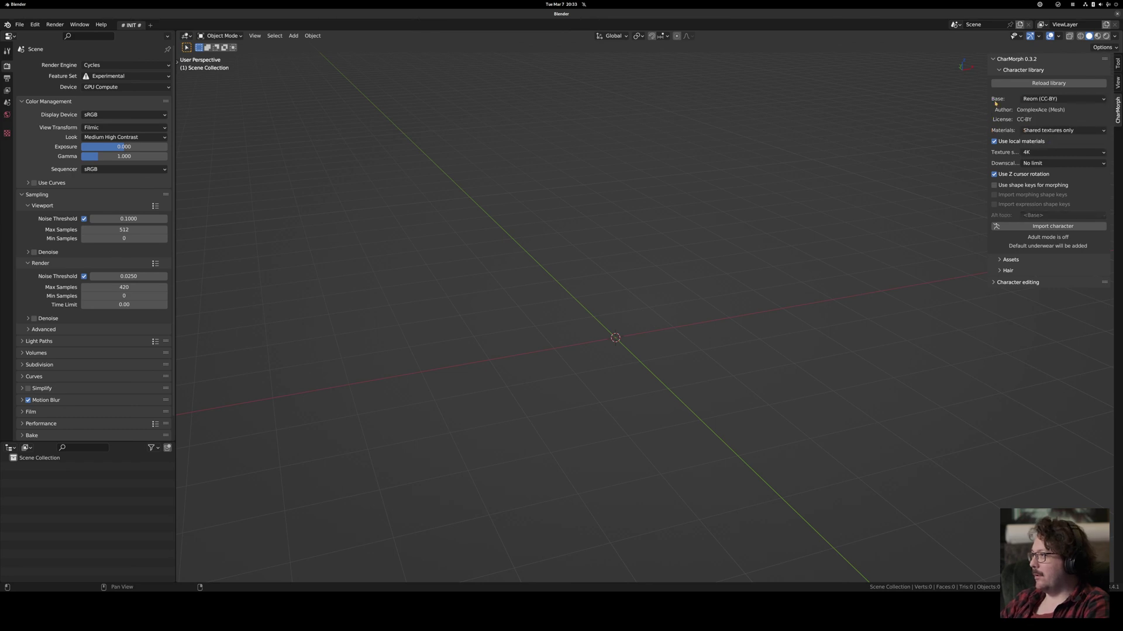
drag(987, 117, 1013, 119)
click(1062, 226)
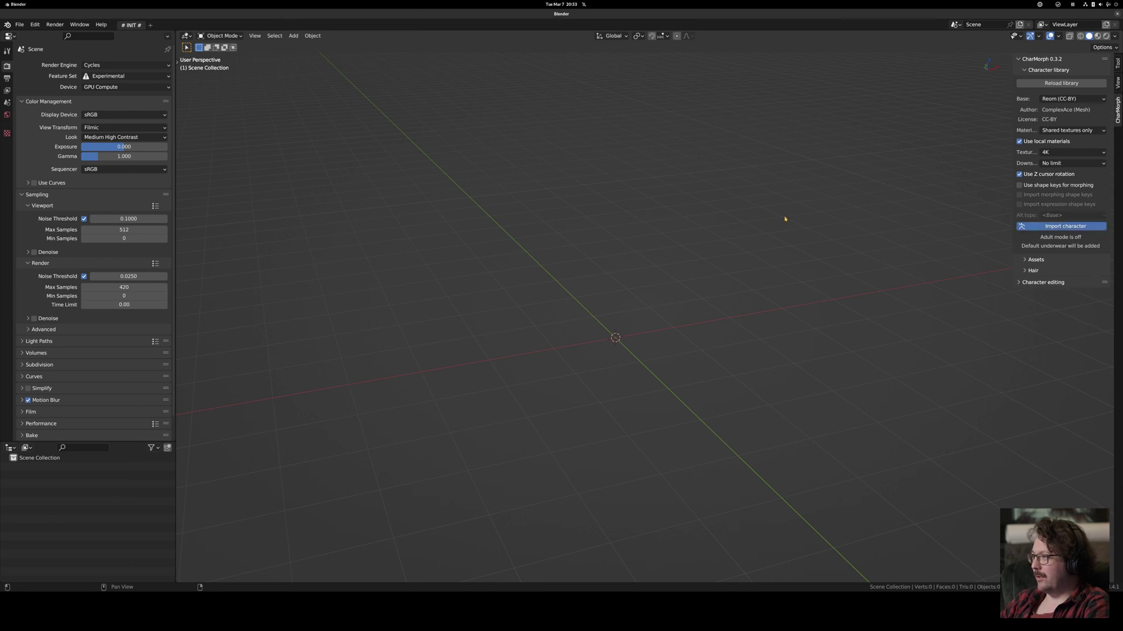
scroll(633, 242, up, 5)
shift+middle_drag(630, 238, 595, 308)
scroll(678, 288, up, 4)
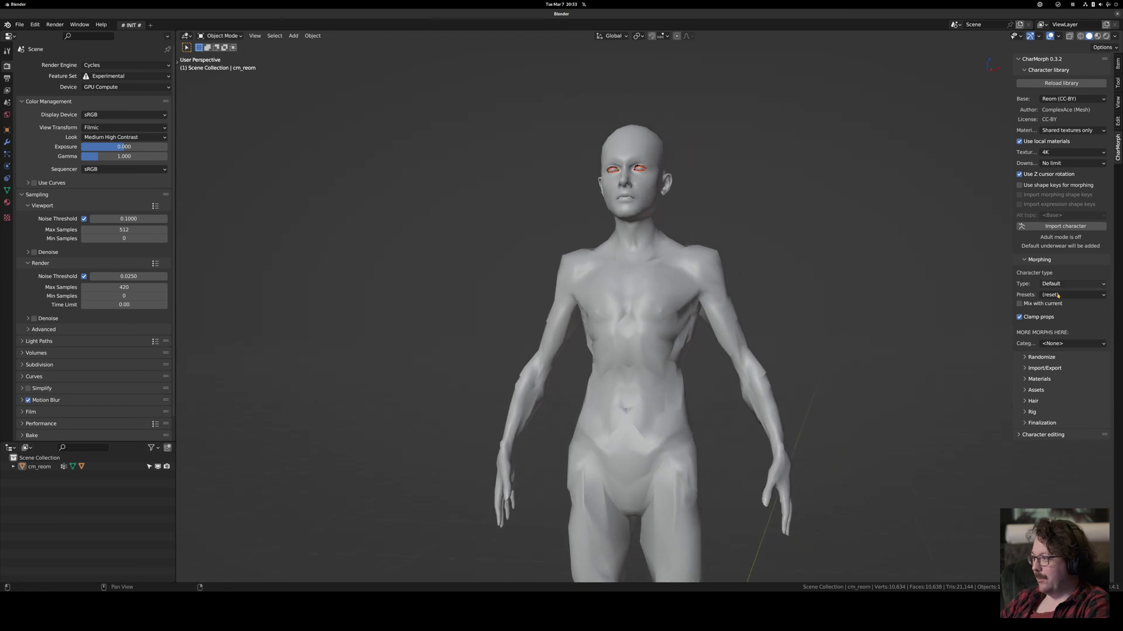
Add a Rigify rig to the imported Reom character and hide the CharMorph settings.
click(1023, 357)
click(1022, 358)
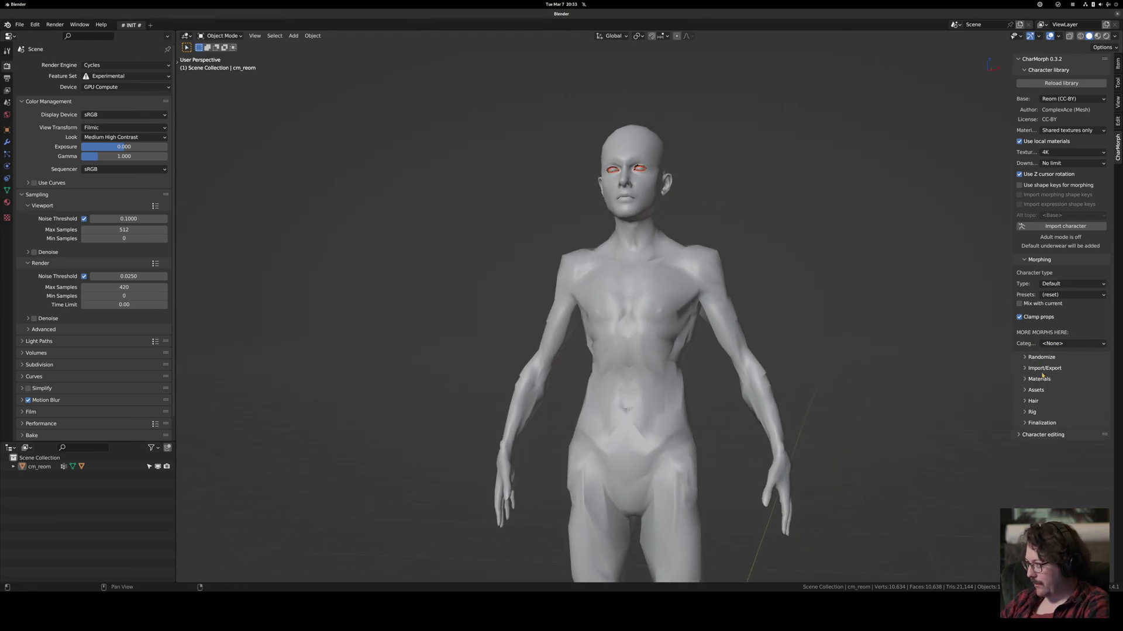
click(1029, 412)
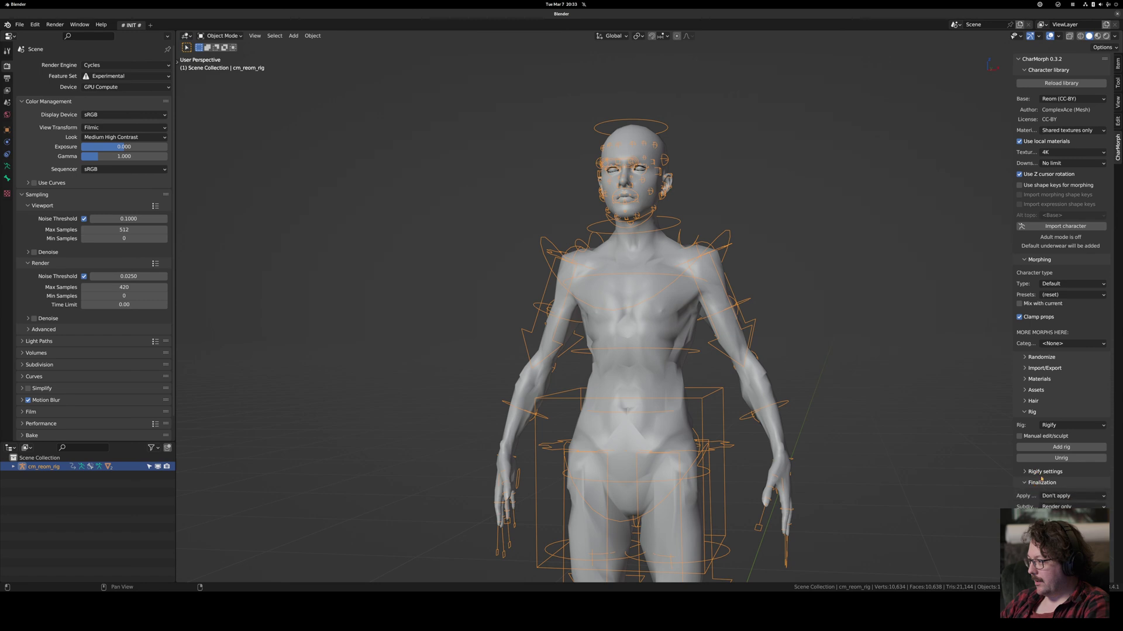
scroll(1037, 484, down, 2)
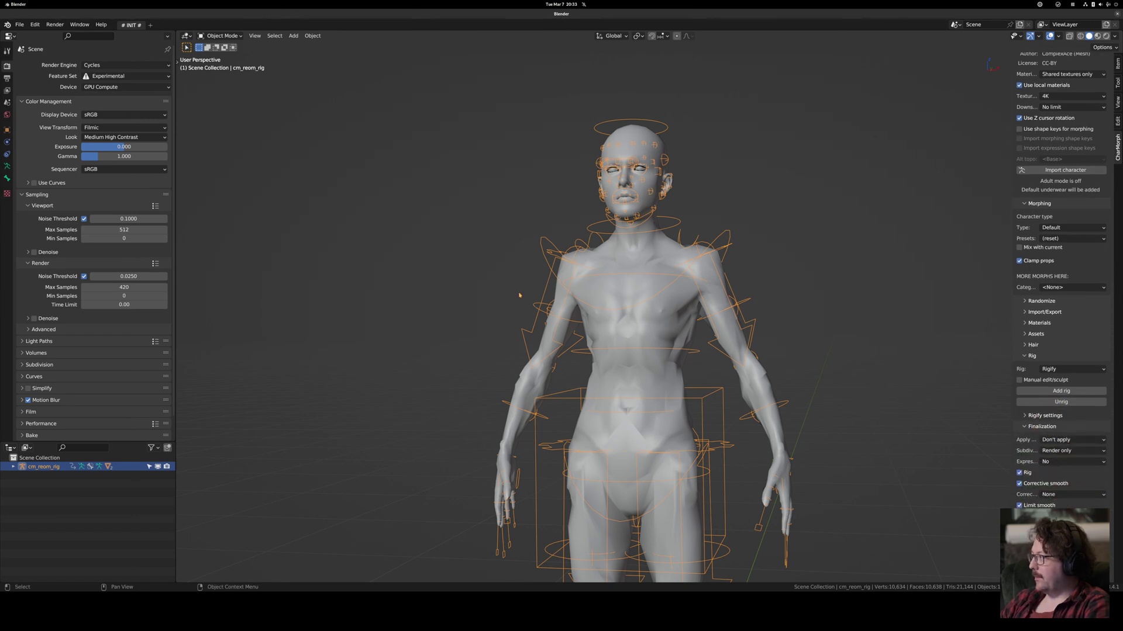
middle_drag(575, 279, 726, 300)
scroll(678, 284, up, 4)
key(n)
Hide the character's Tearline mesh around the eyes.
middle_drag(629, 291, 663, 334)
key(alt+a)
scroll(663, 335, up, 2)
click(573, 277)
scroll(573, 277, up, 3)
middle_drag(573, 277, 603, 271)
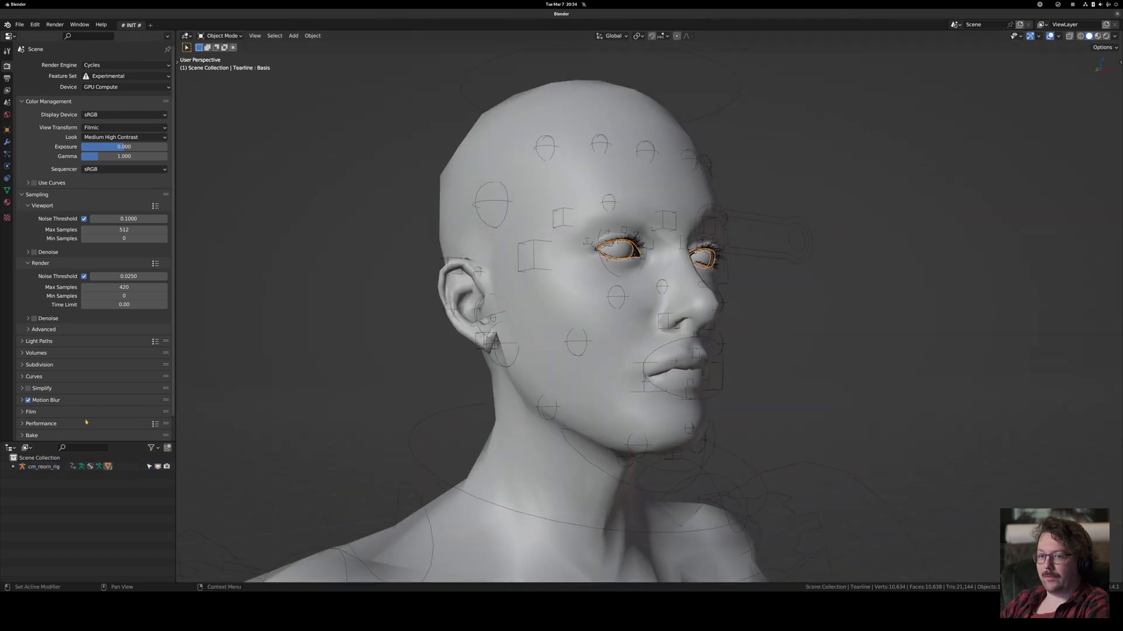
click(13, 467)
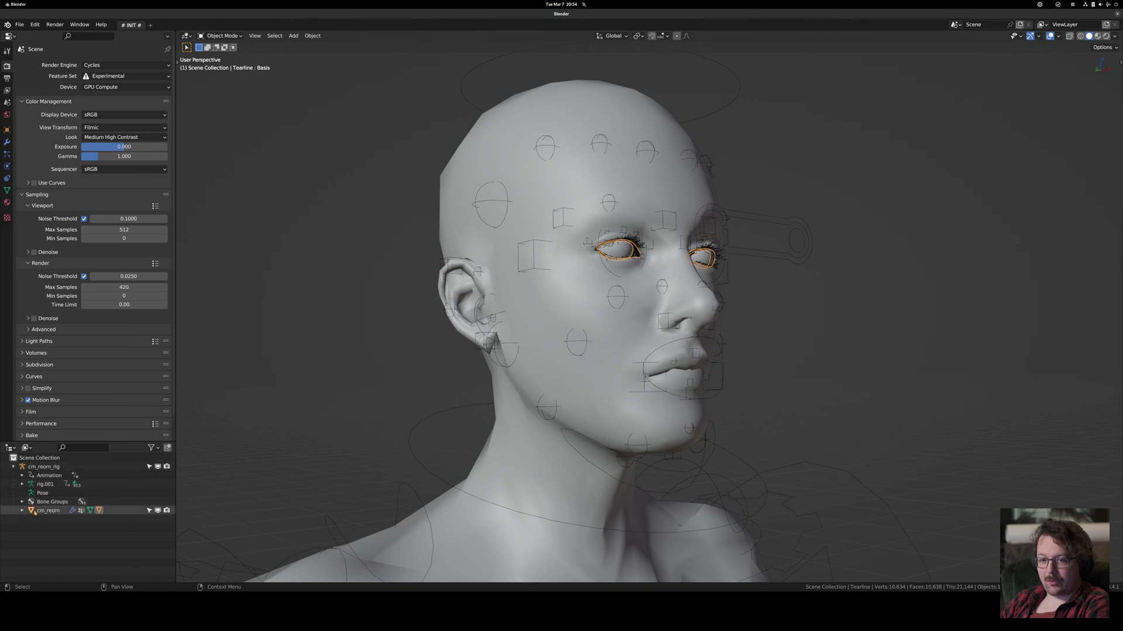
click(23, 511)
click(158, 545)
middle_drag(649, 450, 753, 285)
scroll(591, 453, up, 2)
scroll(591, 456, down, 4)
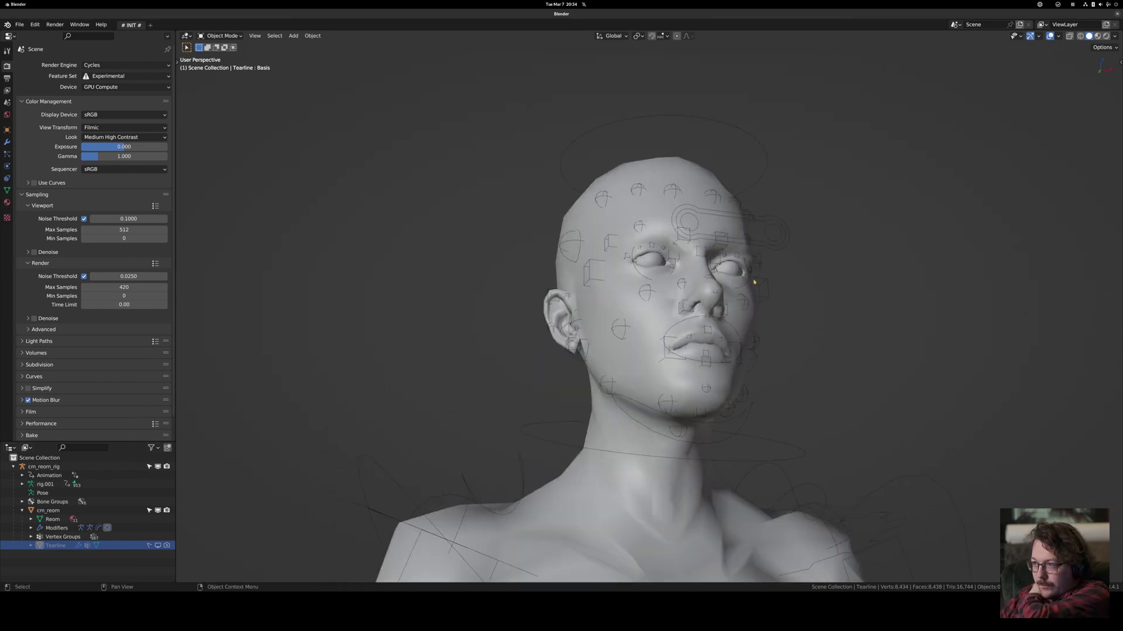
Duplicate the cm_reom body mesh in place and hide the original mesh.
click(744, 242)
middle_drag(770, 360, 743, 350)
scroll(860, 354, up, 4)
scroll(747, 380, down, 4)
scroll(702, 354, down, 3)
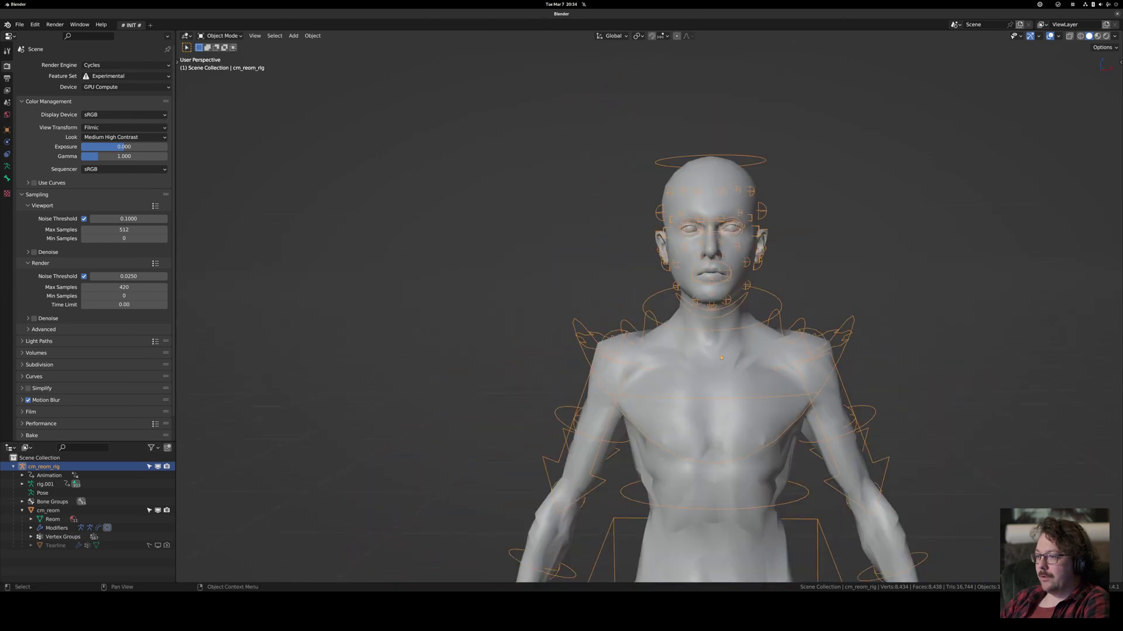
middle_drag(663, 357, 658, 387)
click(658, 387)
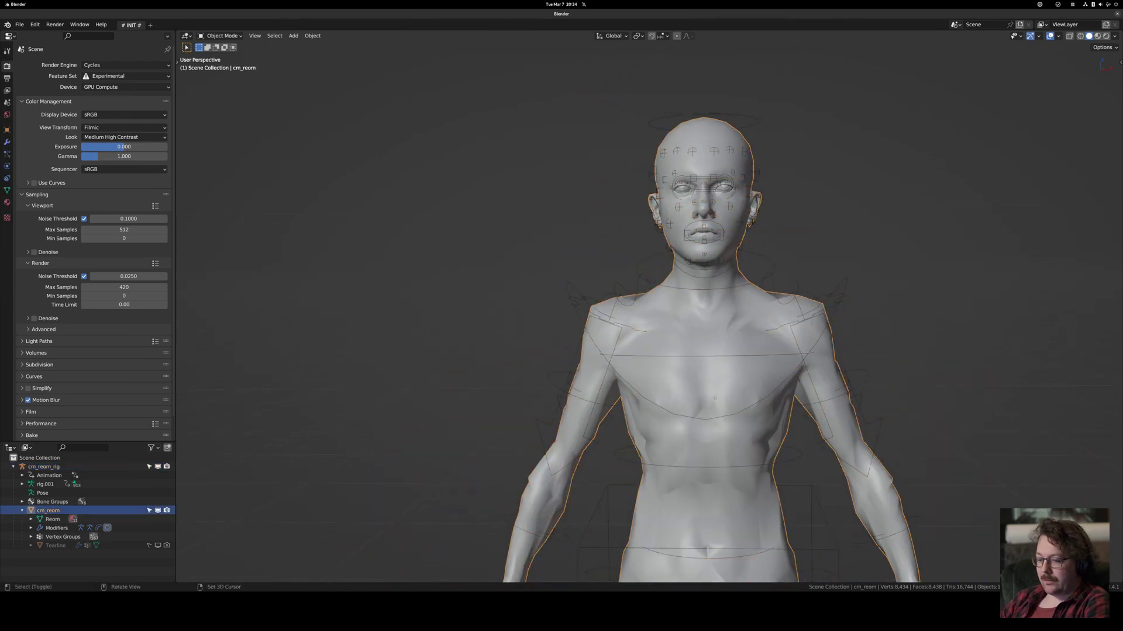
key(shift+d)
key(Escape)
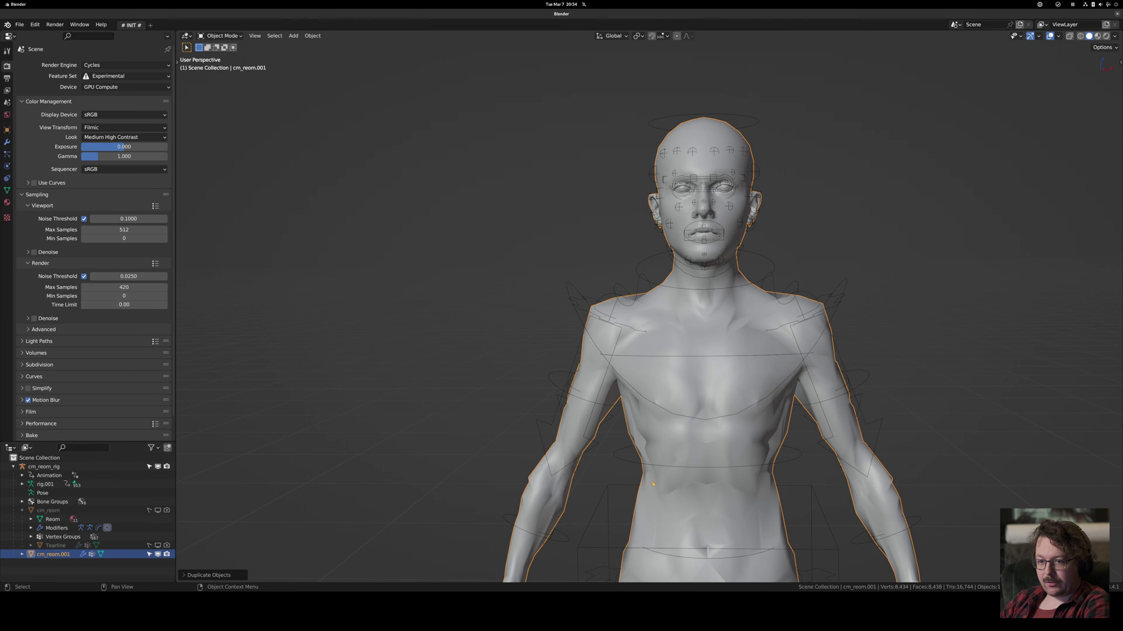
Delete the duplicate's vertices below the upper chest and upper arms, keeping only the head-and-shoulders bust.
scroll(690, 316, up, 3)
key(Tab)
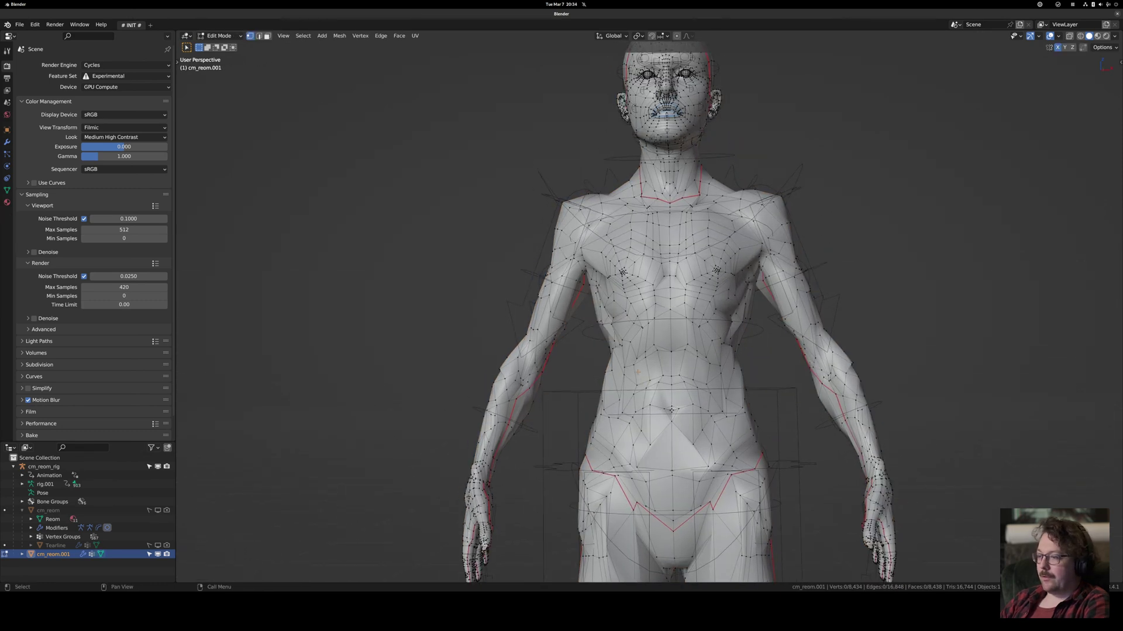
key(KP_1)
key(alt+z)
scroll(632, 356, down, 4)
drag(738, 502, 409, 163)
shift+middle_drag(647, 250, 642, 286)
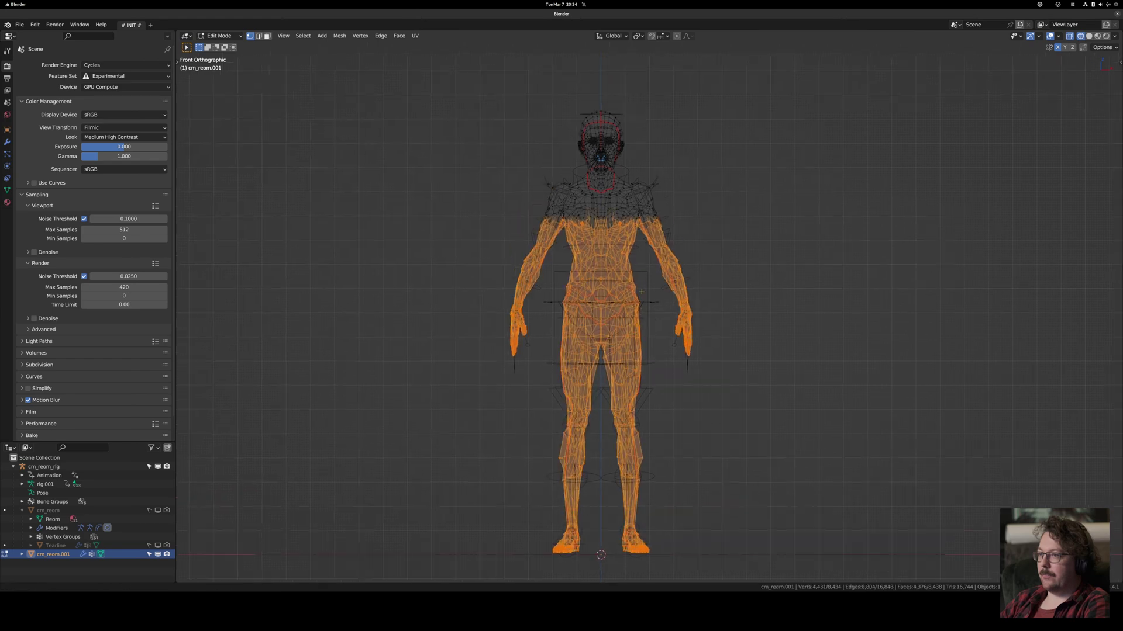
scroll(628, 269, up, 3)
ctrl+drag(426, 163, 754, 211)
alt+middle_drag(742, 234, 760, 249)
key(x)
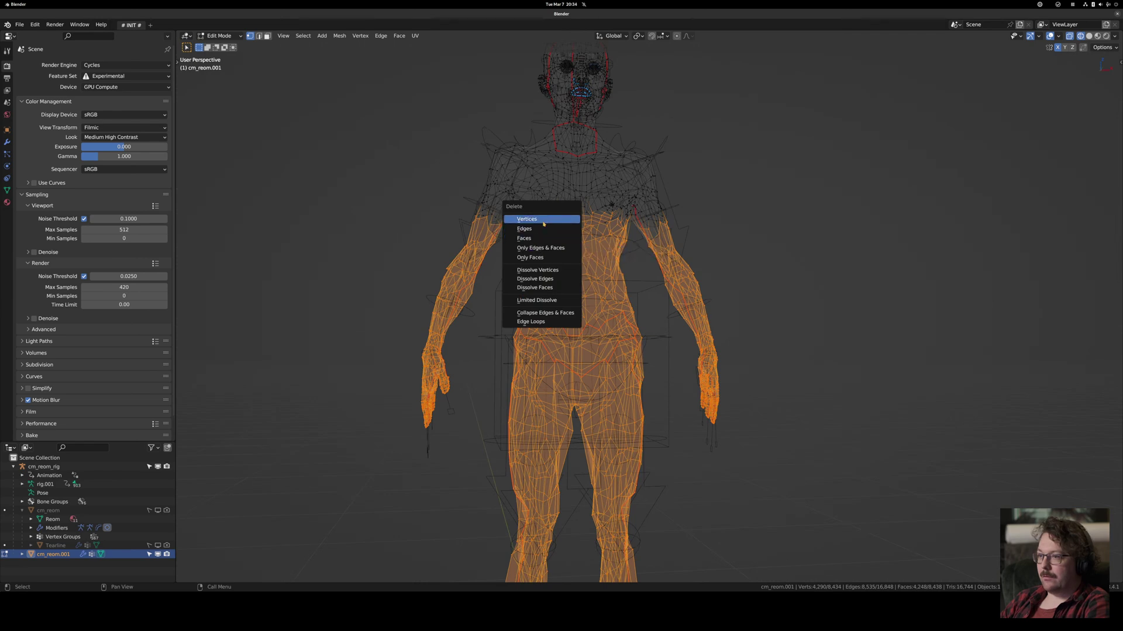
click(538, 220)
alt+middle_drag(540, 226, 577, 242)
scroll(526, 228, up, 4)
mouse_move(491, 218)
alt+middle_down()
mouse_move(574, 223)
mouse_move(468, 224)
alt+middle_up()
key(Tab)
key(shift+z)
Select all non-manifold edges of the bust mesh and fill the open boundaries with faces.
alt+middle_drag(573, 264, 601, 277)
middle_drag(620, 292, 601, 287)
click(303, 36)
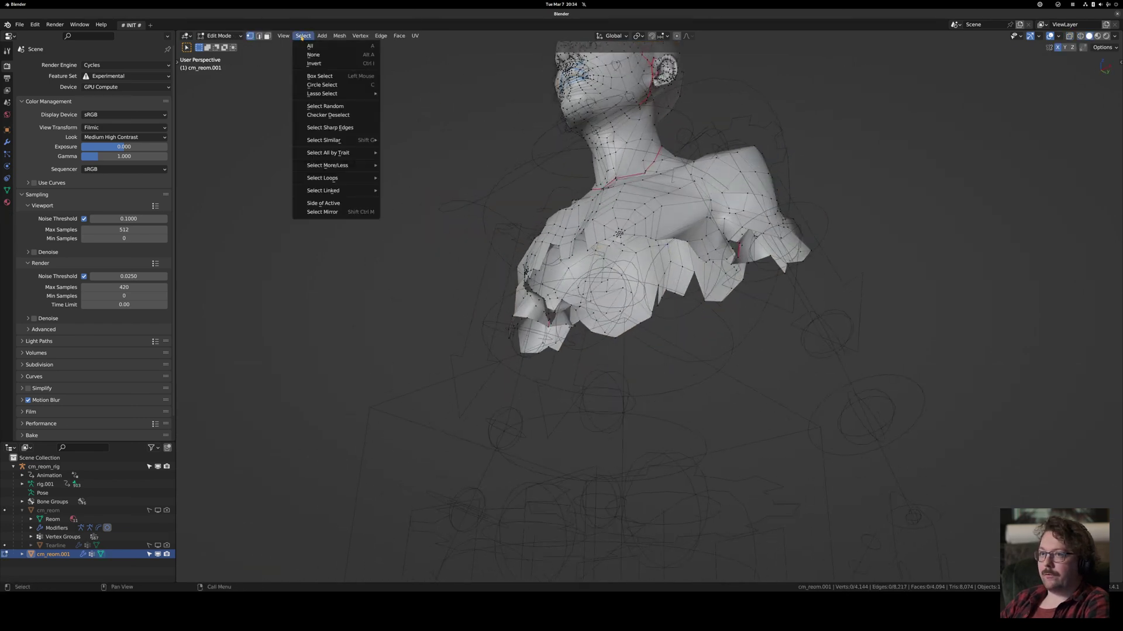
key(2)
middle_drag(510, 143, 308, 71)
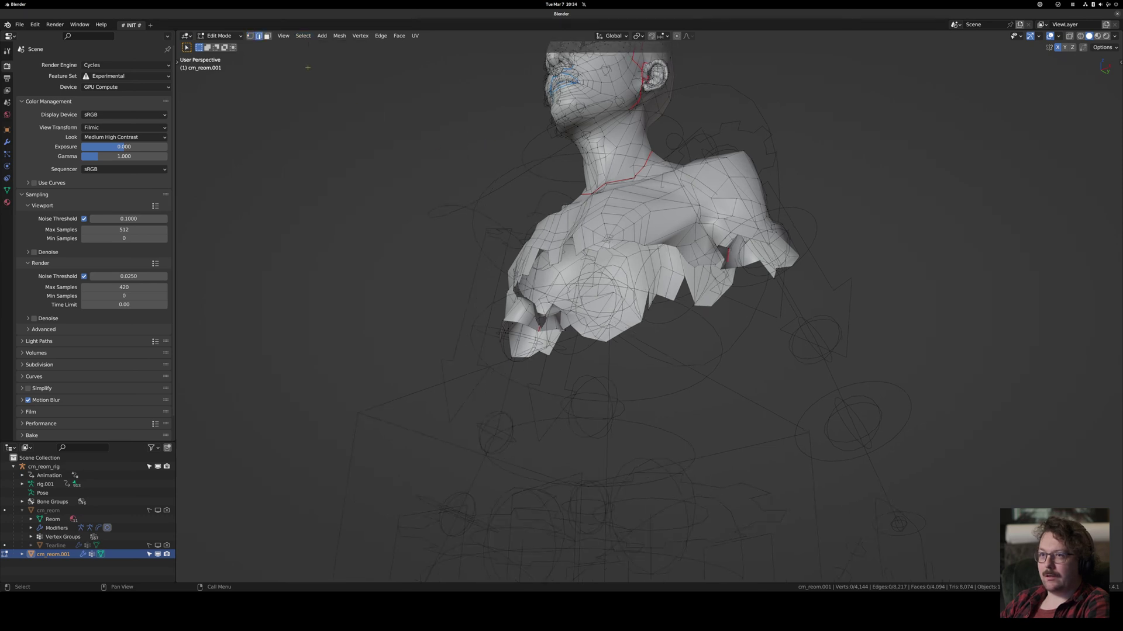
click(304, 36)
mouse_move(350, 152)
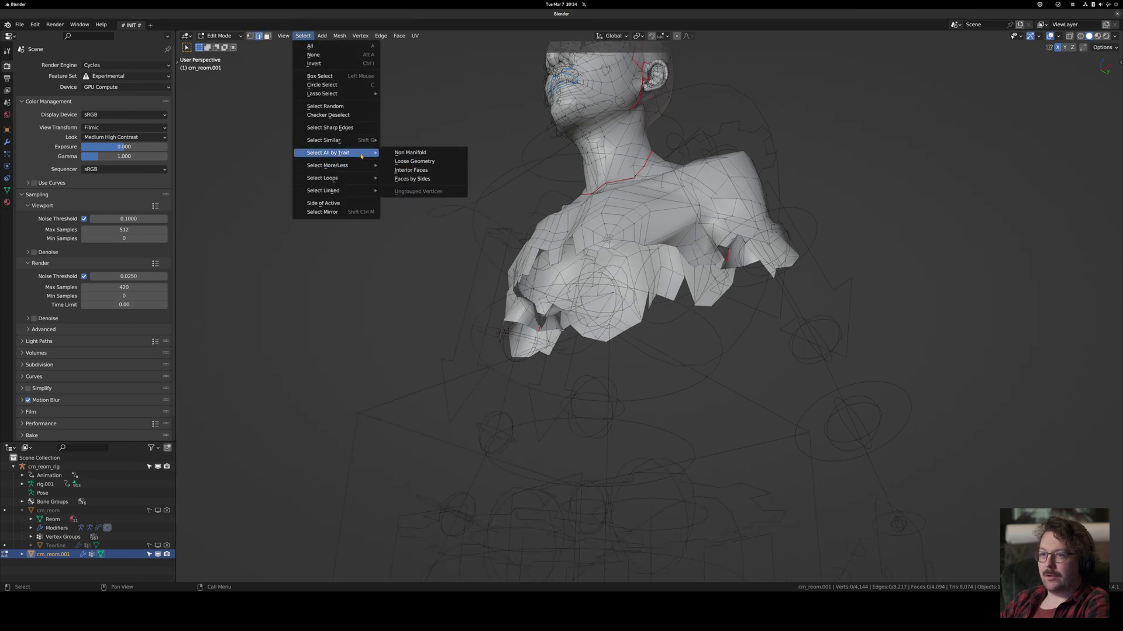
click(437, 153)
middle_drag(506, 251, 552, 231)
key(f)
key(Tab)
Inspect the bust's head and face from several angles and select the rig around it.
shift+middle_drag(517, 106, 572, 240)
scroll(518, 223, up, 1)
scroll(519, 222, up, 2)
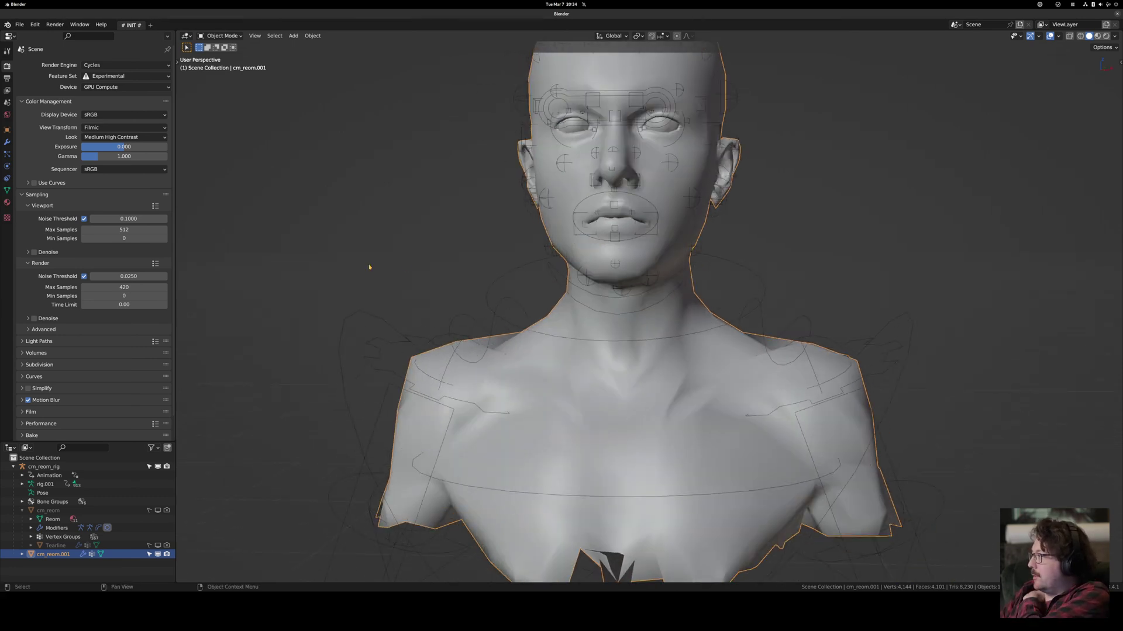
middle_drag(689, 245, 526, 303)
shift+middle_drag(533, 244, 532, 295)
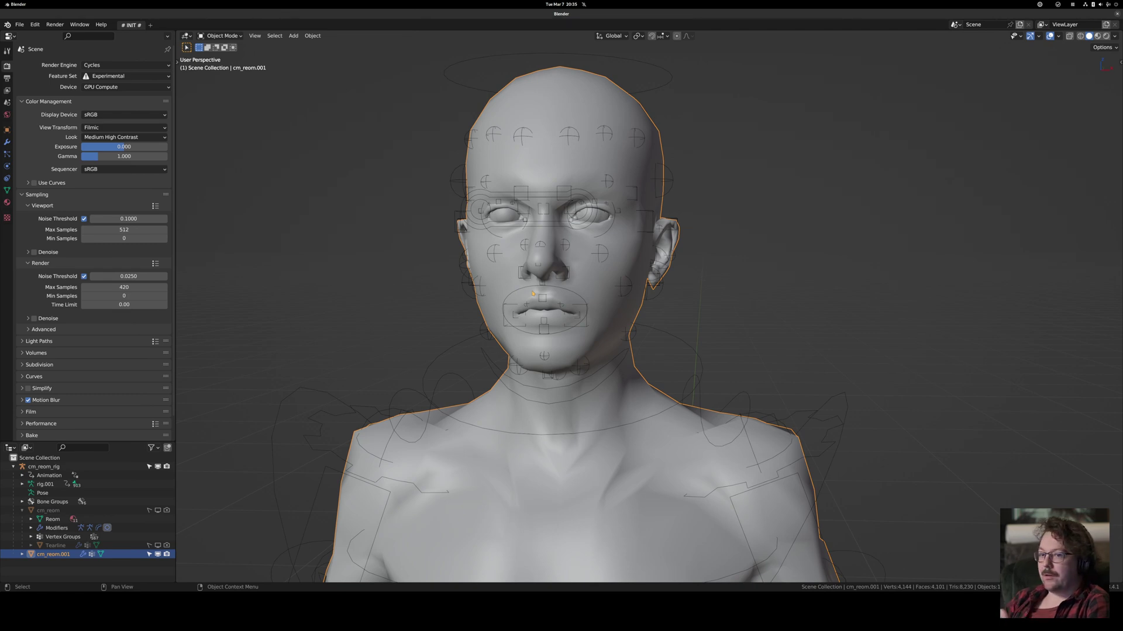
middle_drag(597, 320, 738, 348)
click(758, 264)
middle_drag(759, 264, 674, 291)
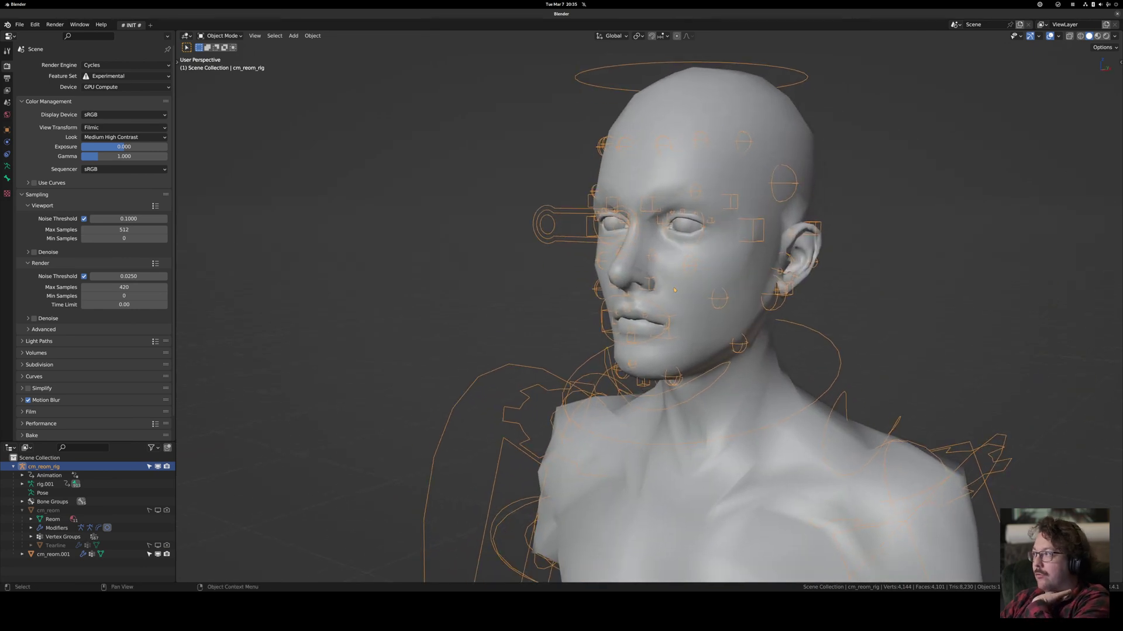
Set the scene's frame range to start and end at frame 1 and go to the first frame.
shift+middle_drag(655, 292, 626, 314)
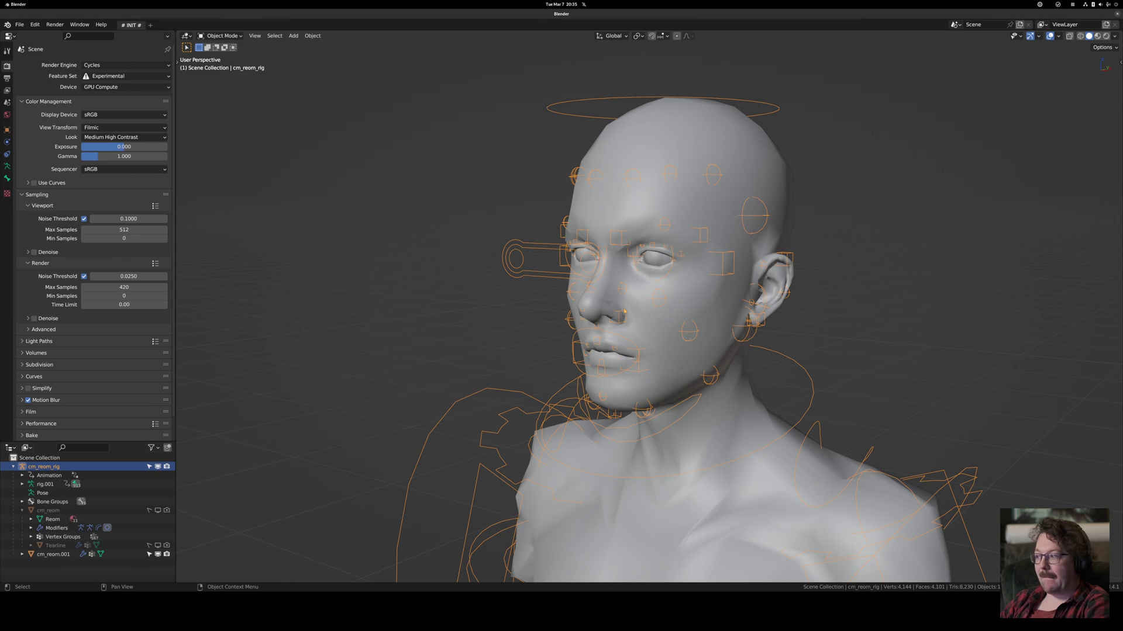
middle_drag(659, 322, 583, 310)
scroll(735, 350, down, 2)
key(shift+Left)
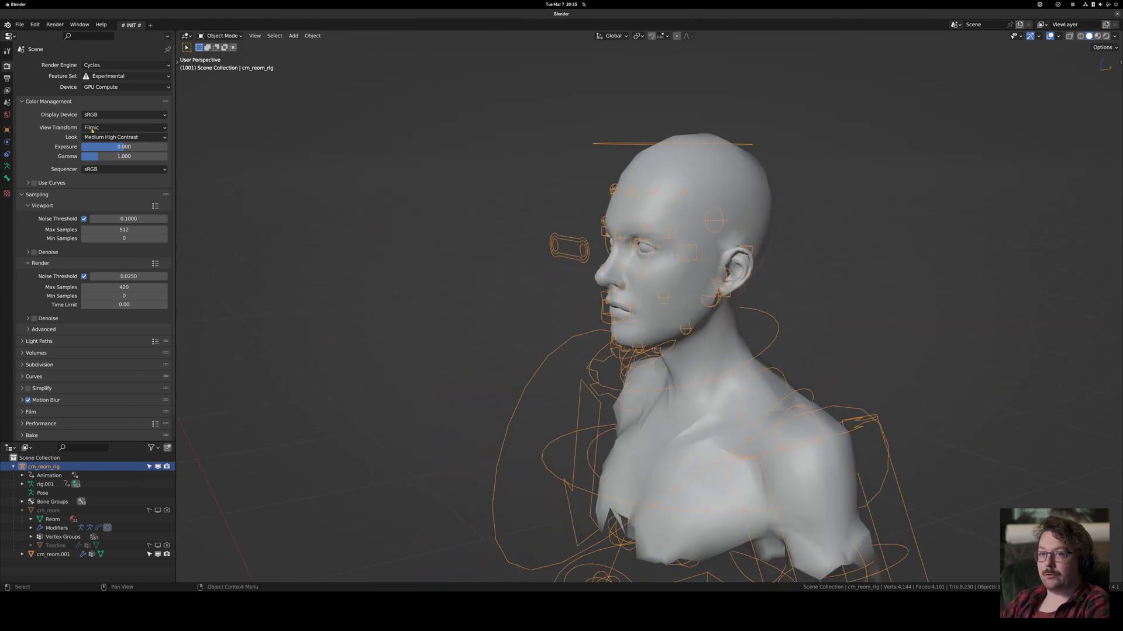
click(7, 78)
drag(123, 174, 123, 182)
key(Return)
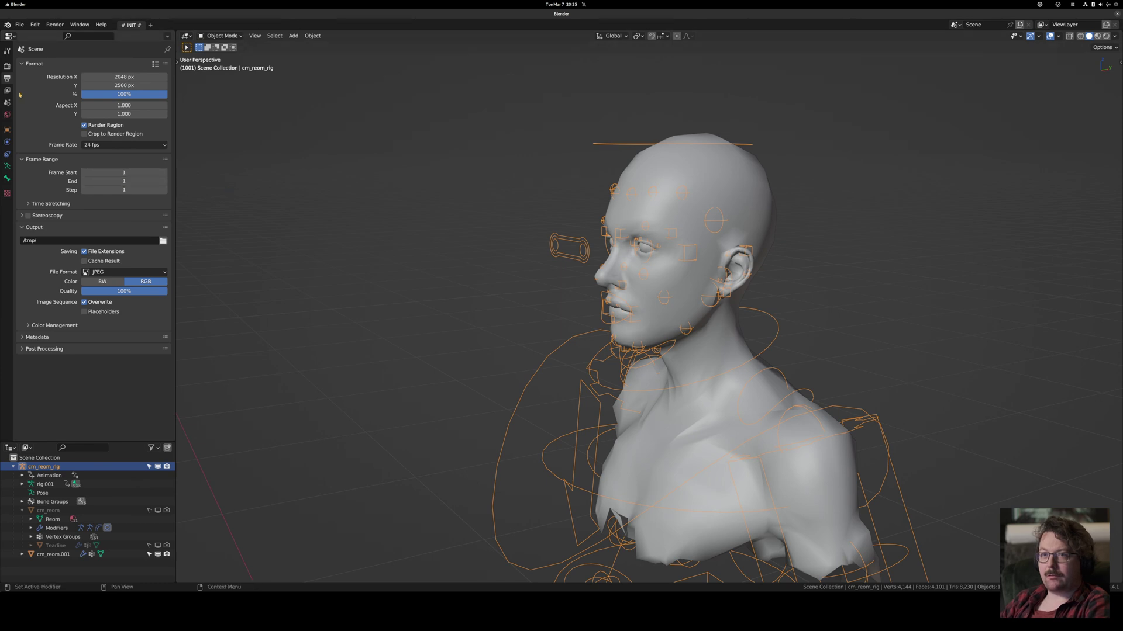
click(7, 66)
middle_drag(570, 260, 654, 264)
key(shift+Left)
Make cm_reom_rig unselectable and hide it from both the viewport and renders.
scroll(655, 234, down, 3)
shift+middle_drag(654, 195, 230, 327)
drag(149, 466, 166, 467)
middle_drag(639, 382, 601, 401)
shift+middle_drag(591, 401, 554, 405)
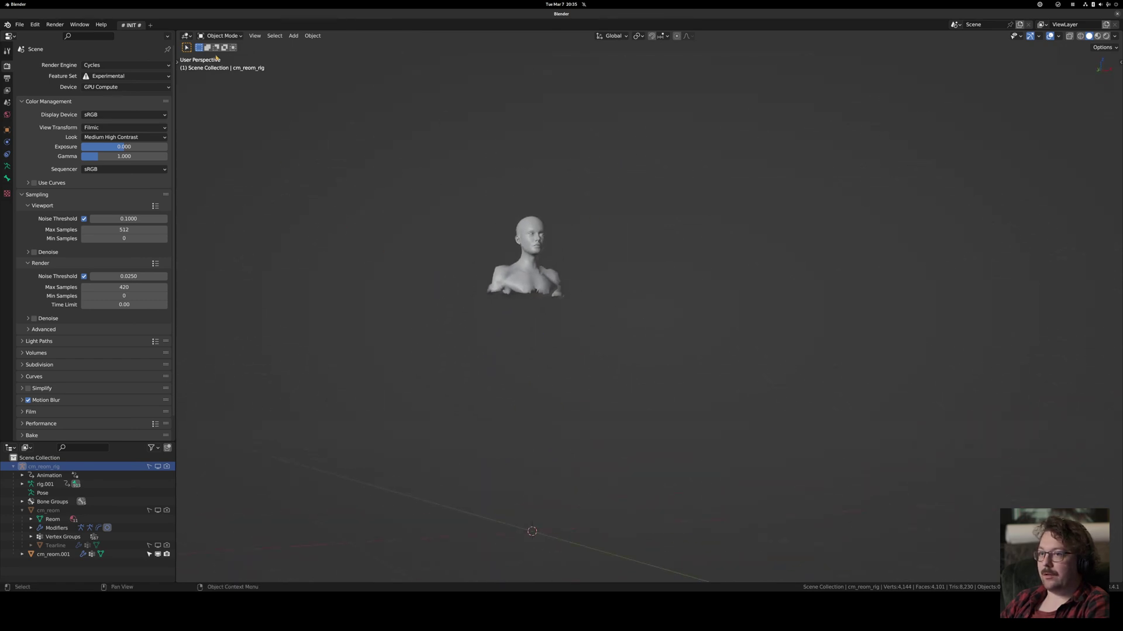
Split the 3D viewport into two side-by-side areas and frame the bust in the new one.
drag(176, 31, 667, 117)
scroll(900, 297, up, 4)
shift+middle_drag(828, 270, 935, 351)
scroll(848, 367, up, 4)
middle_drag(847, 368, 897, 428)
scroll(839, 411, down, 2)
Add an empty single-vert mesh with Object Origin Only at the world origin and return to Object Mode.
key(shift+a)
key(Escape)
scroll(883, 312, down, 2)
scroll(904, 444, up, 4)
key(shift+a)
mouse_move(899, 428)
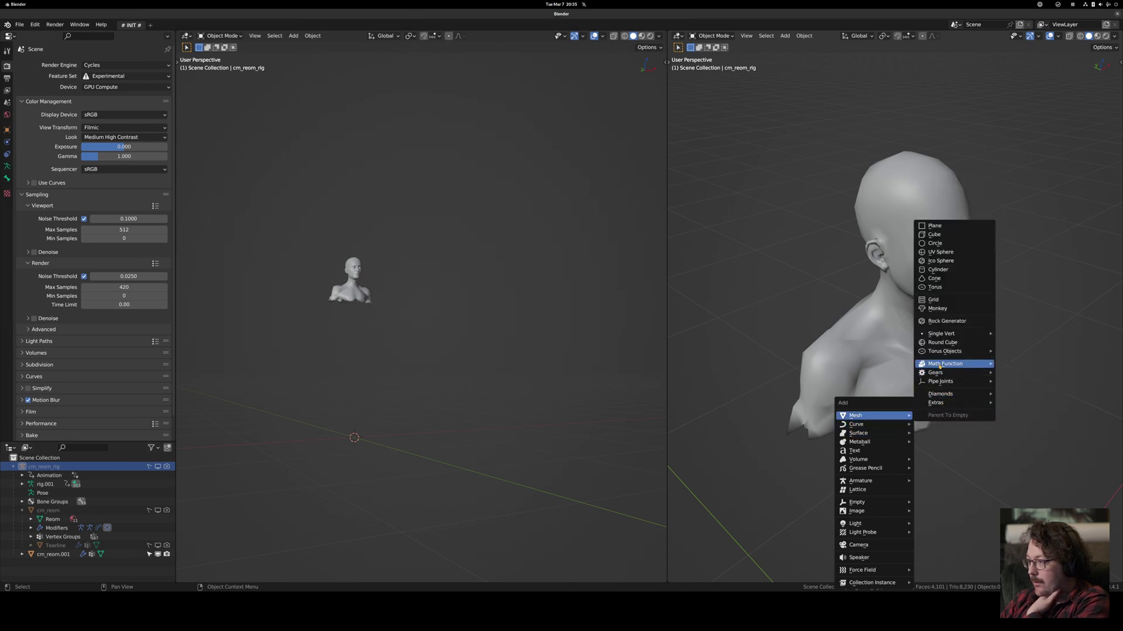
mouse_move(982, 334)
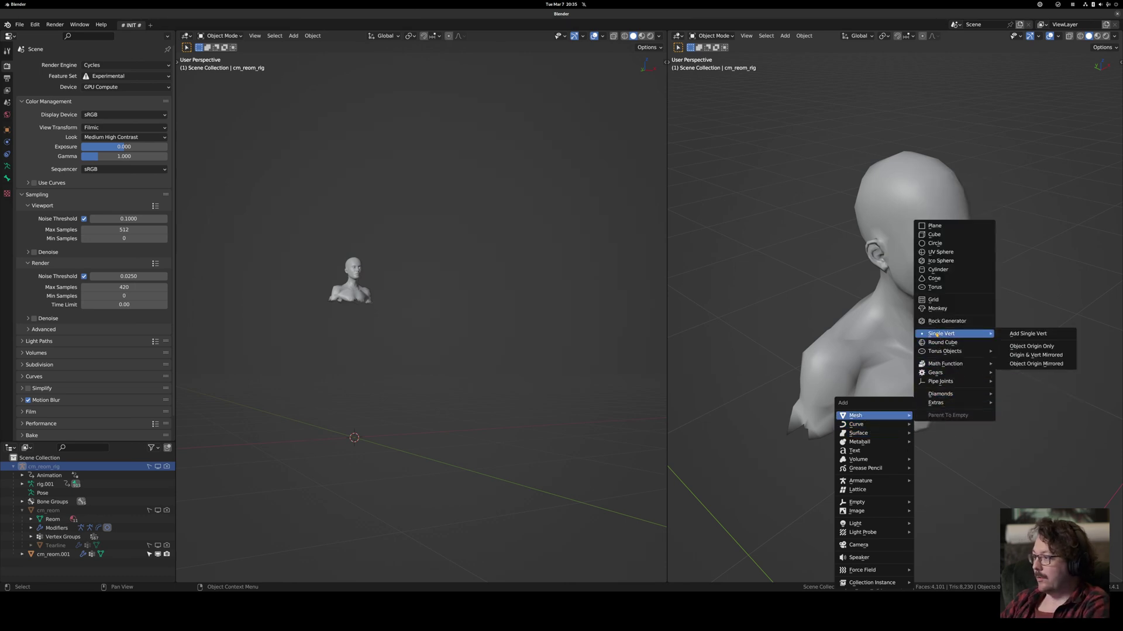
click(1029, 350)
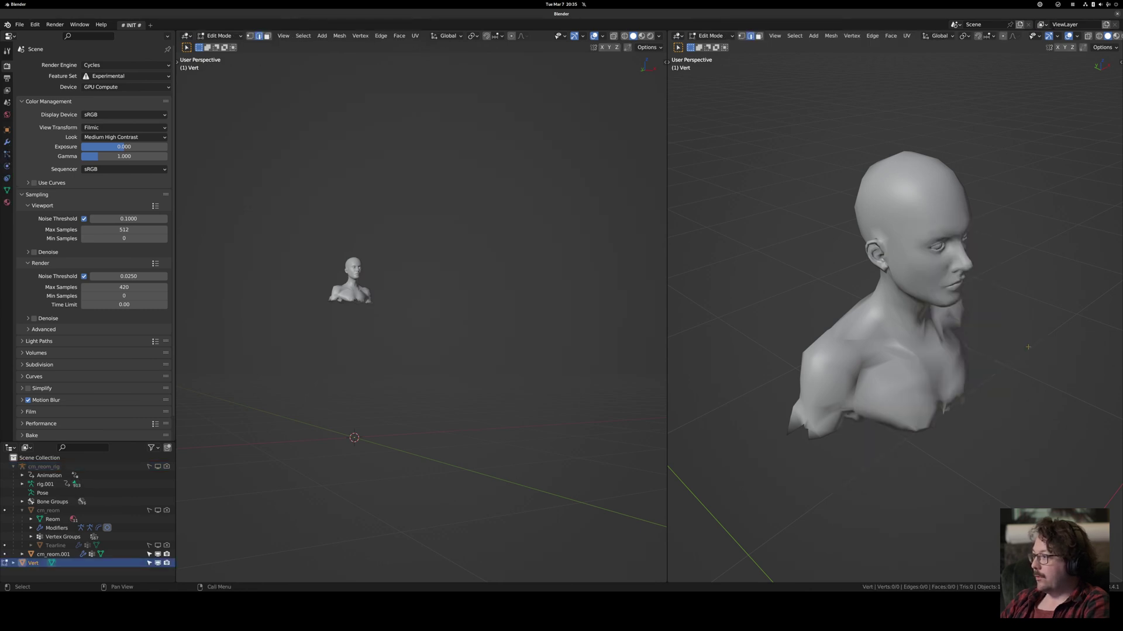
key(Tab)
scroll(924, 394, down, 5)
middle_drag(923, 394, 892, 389)
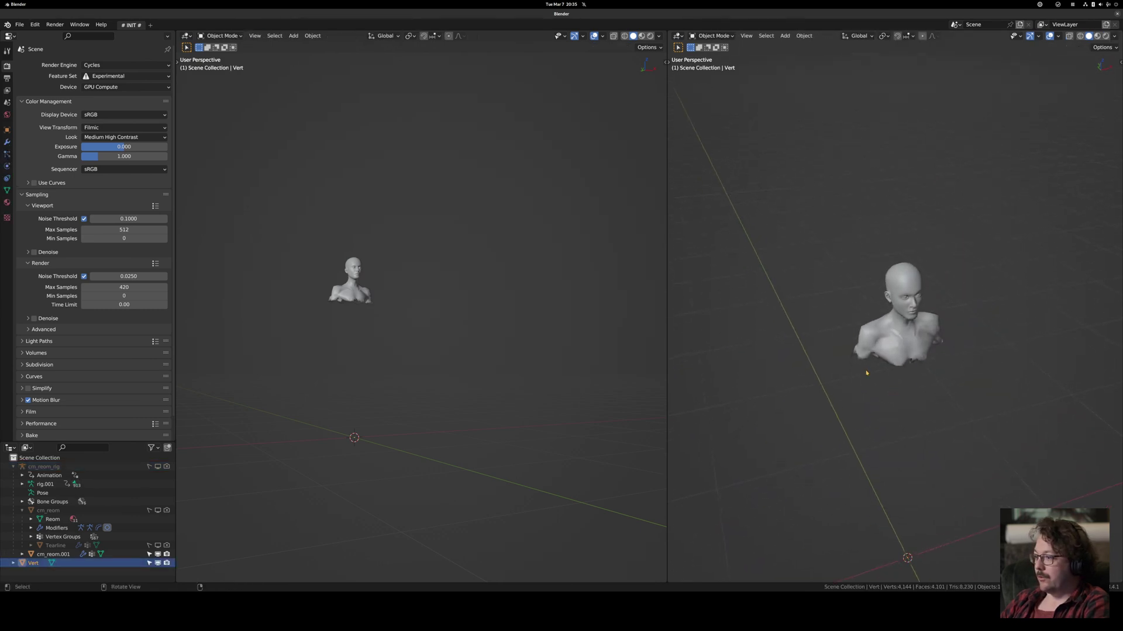
Search the add-on preferences for "extra" and review the Single Vert options for adding a mesh, including Object Origin Only.
scroll(796, 217, up, 8)
key(shift+a)
mouse_move(793, 212)
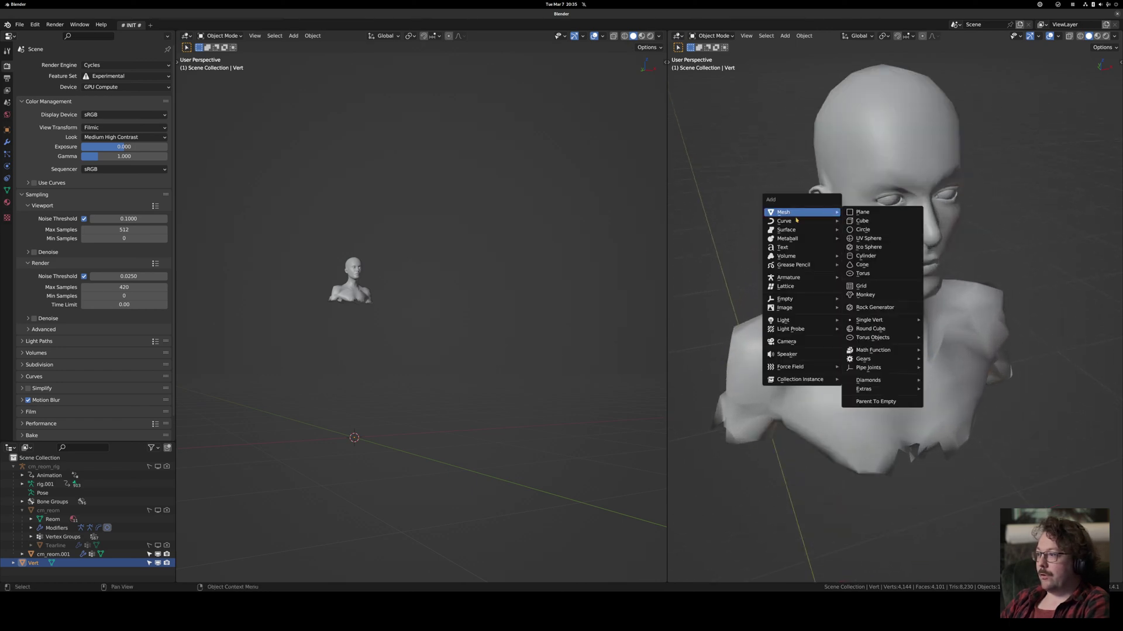
mouse_move(906, 321)
click(32, 24)
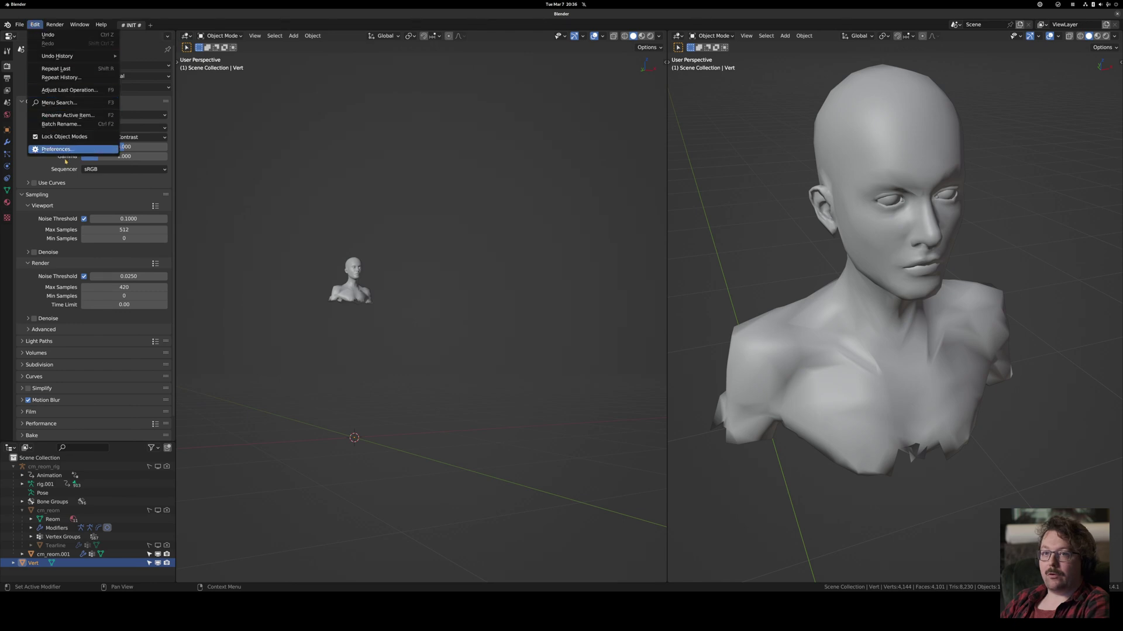
click(99, 146)
click(25, 125)
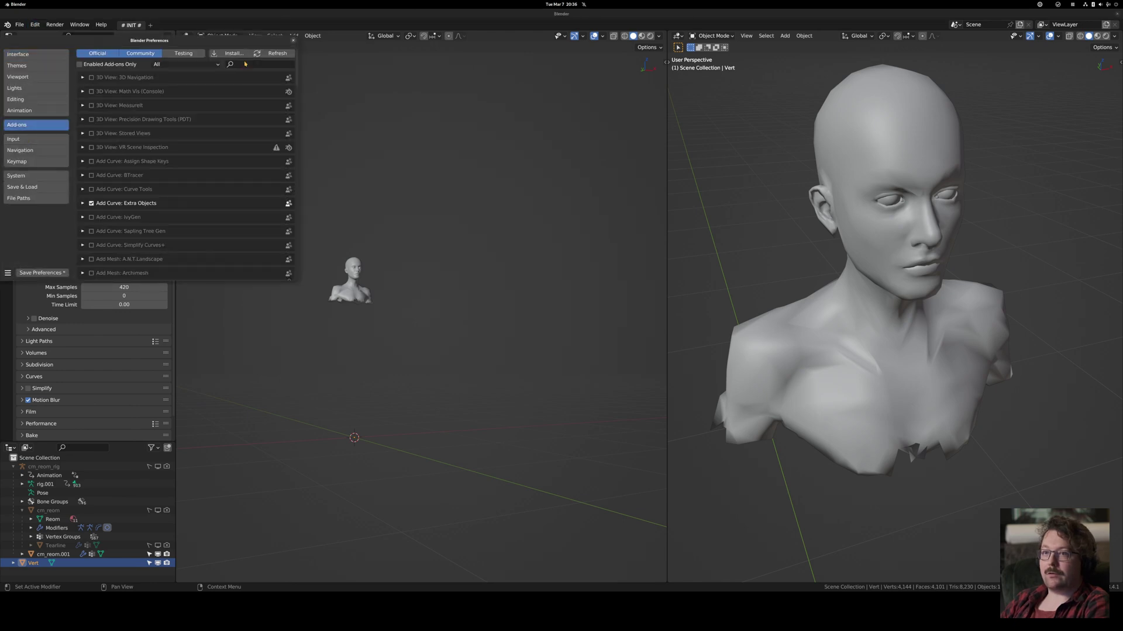
text(extra)
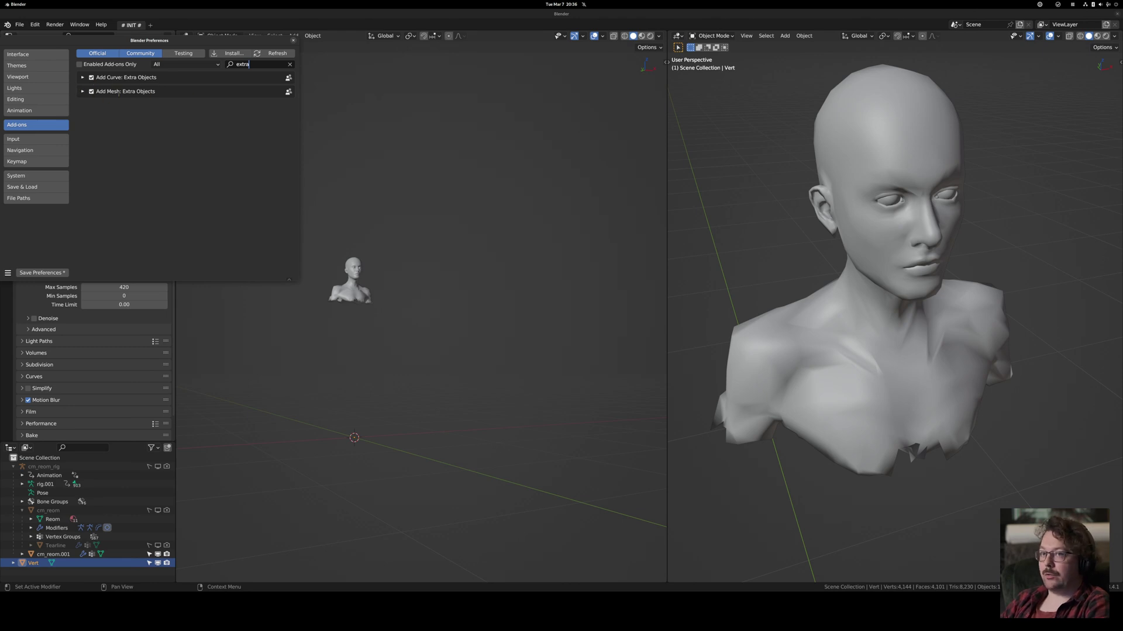
click(292, 42)
key(shift+a)
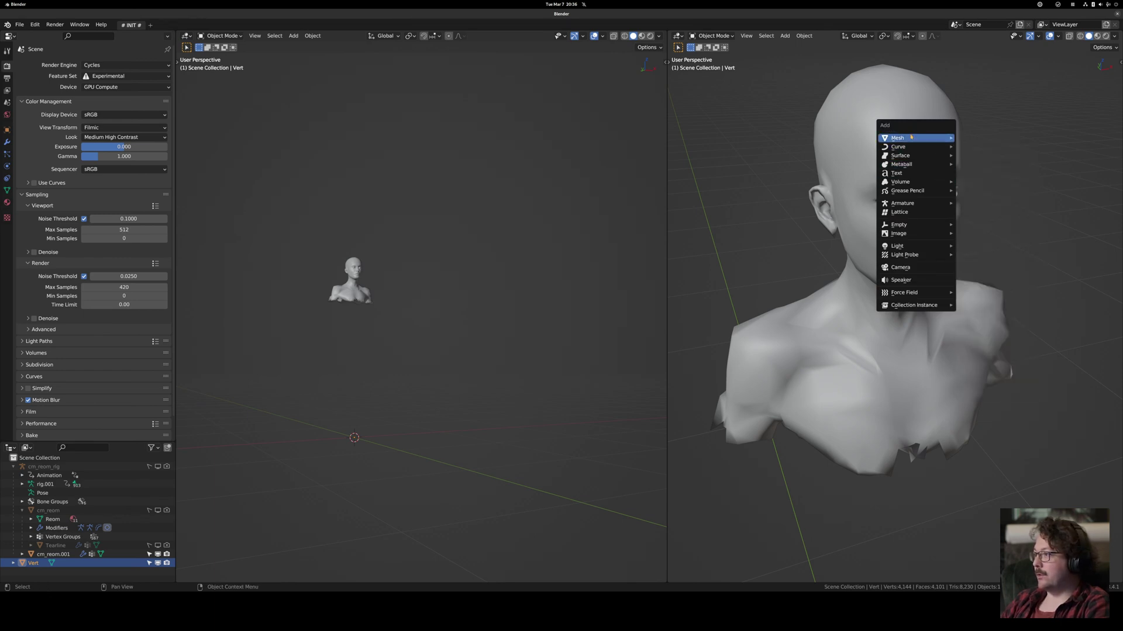
mouse_move(936, 138)
mouse_move(987, 248)
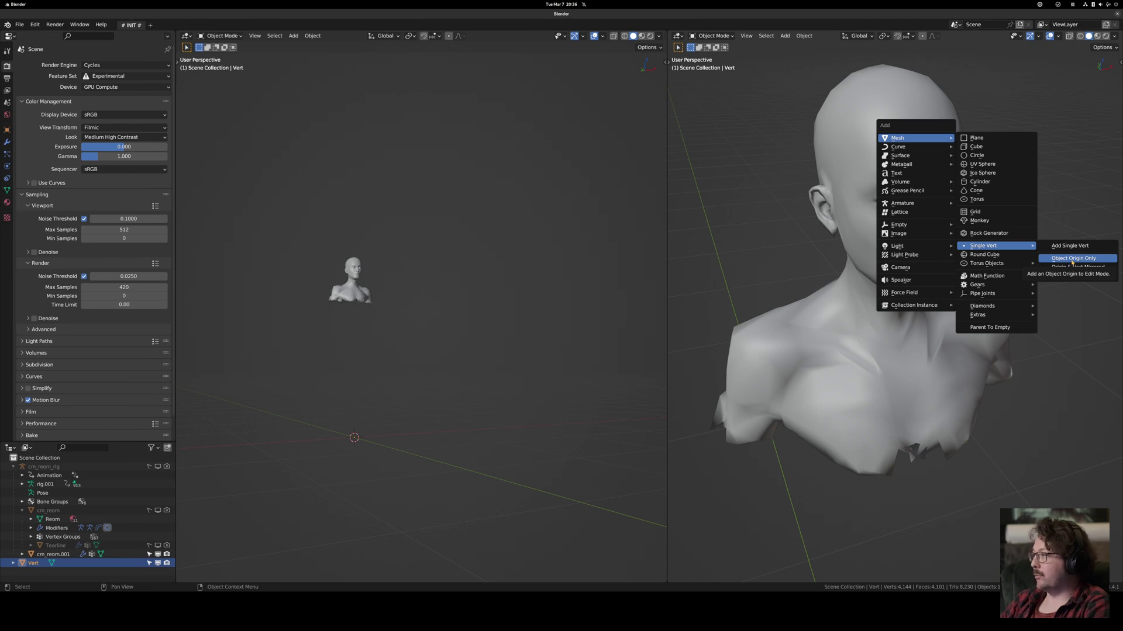
Change the first 3D viewport into a Geometry Node Editor and hide its sidebar.
middle_drag(994, 199, 959, 222)
scroll(935, 264, down, 2)
shift+middle_drag(888, 375, 880, 270)
scroll(880, 269, down, 3)
scroll(880, 270, down, 2)
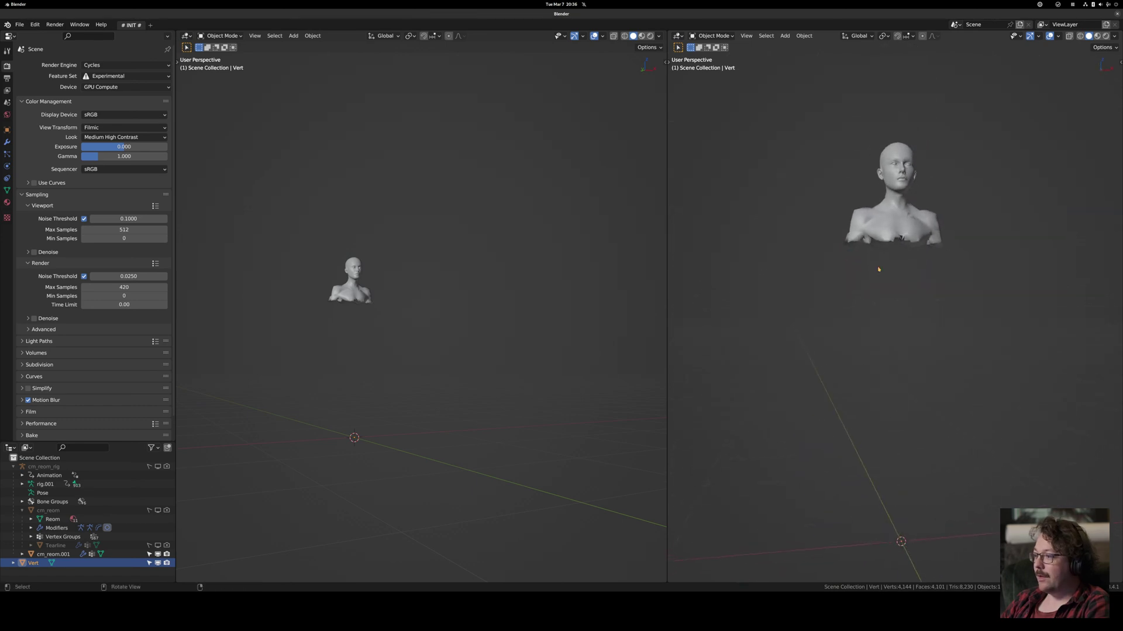
key(shift+F3)
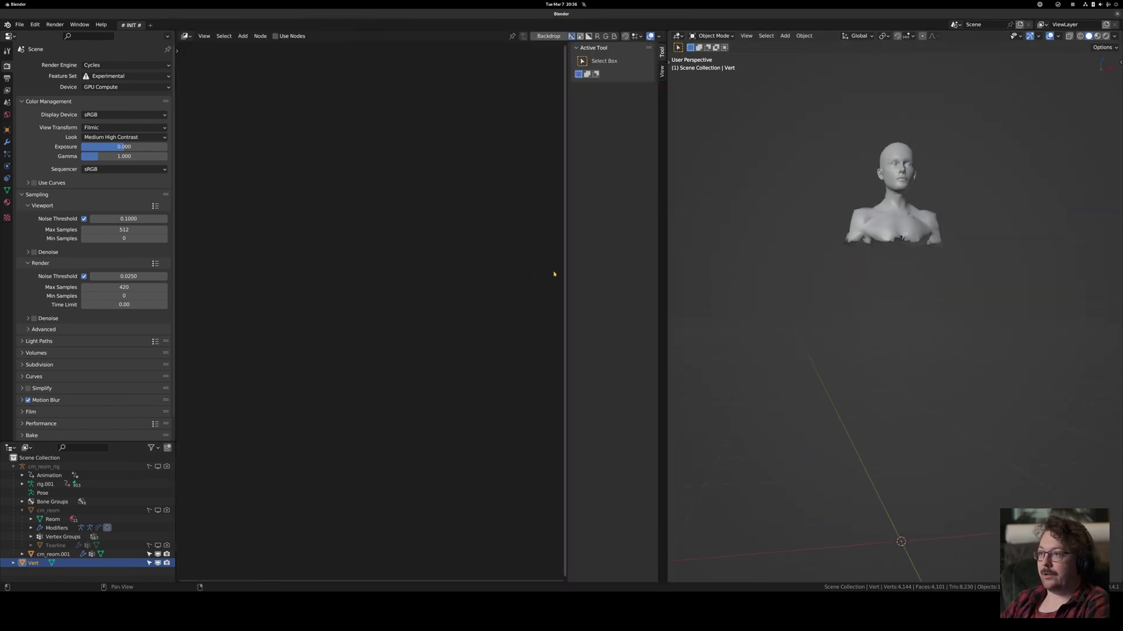
key(n)
click(193, 36)
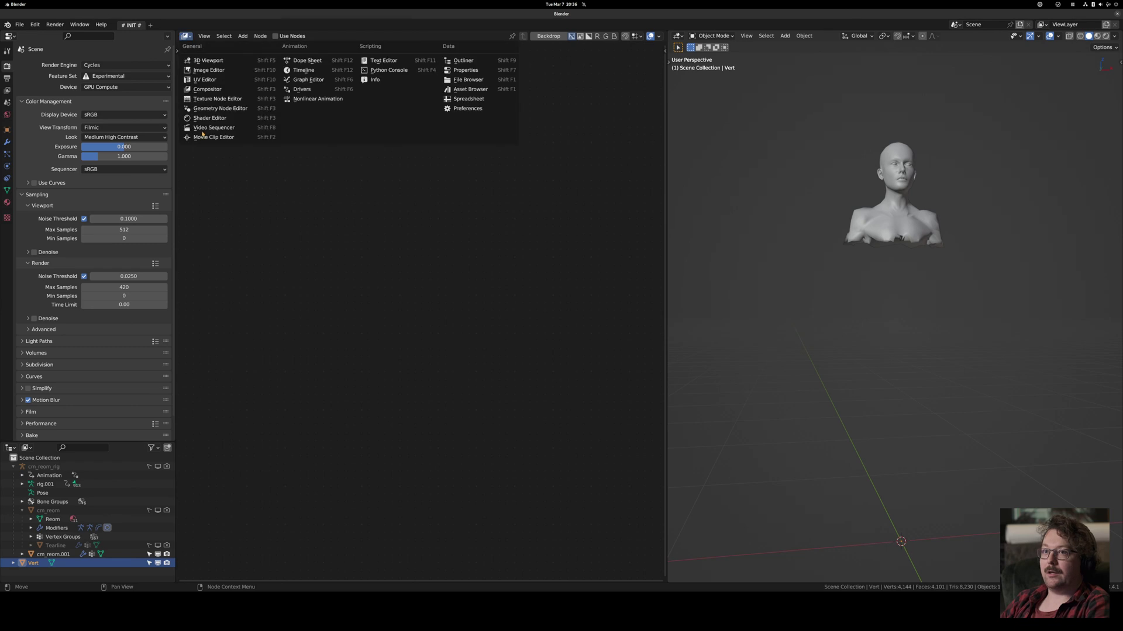
click(216, 118)
Examine the bust from the side and several other angles.
middle_drag(884, 222, 896, 301)
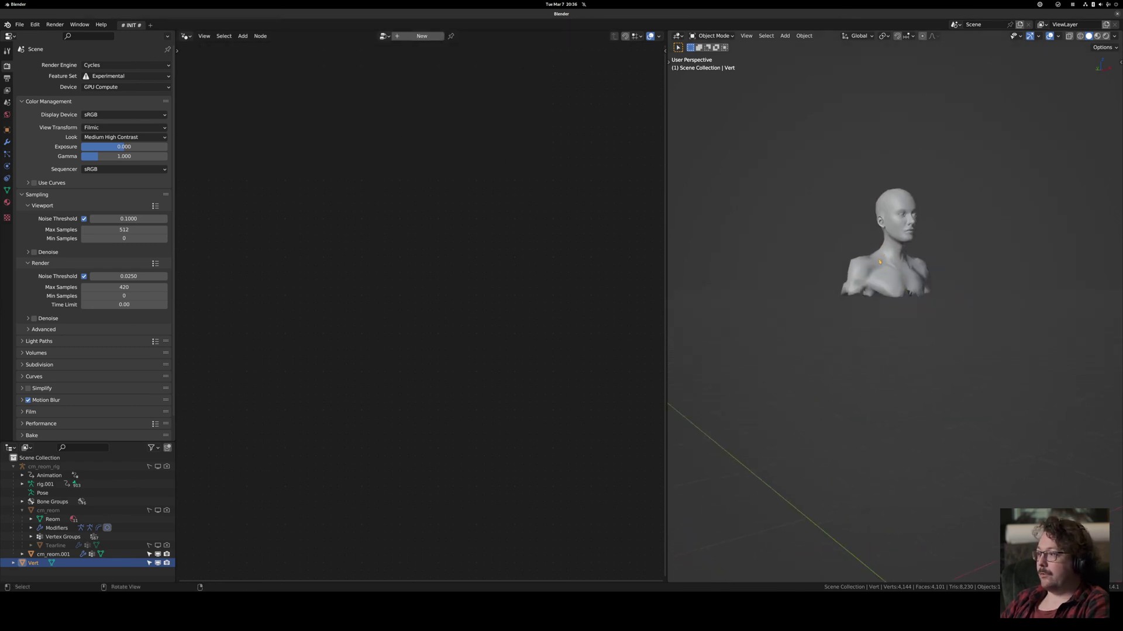
middle_drag(878, 260, 908, 270)
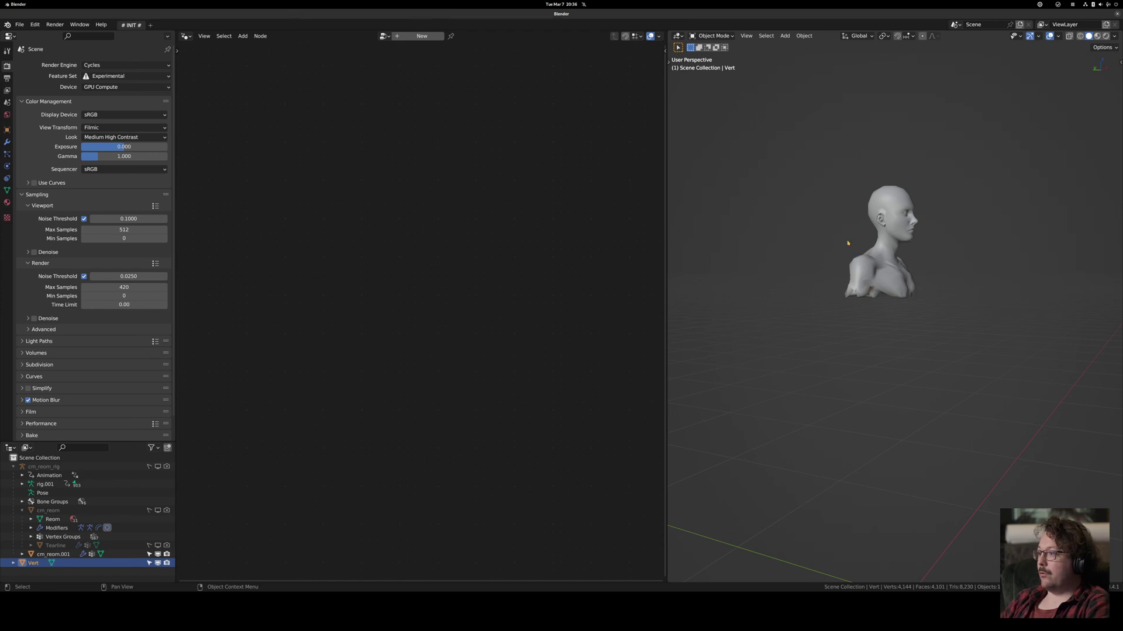
middle_drag(909, 201, 886, 323)
middle_drag(940, 268, 907, 212)
scroll(906, 212, up, 3)
middle_drag(1046, 371, 1024, 373)
middle_drag(815, 383, 873, 392)
scroll(873, 392, down, 4)
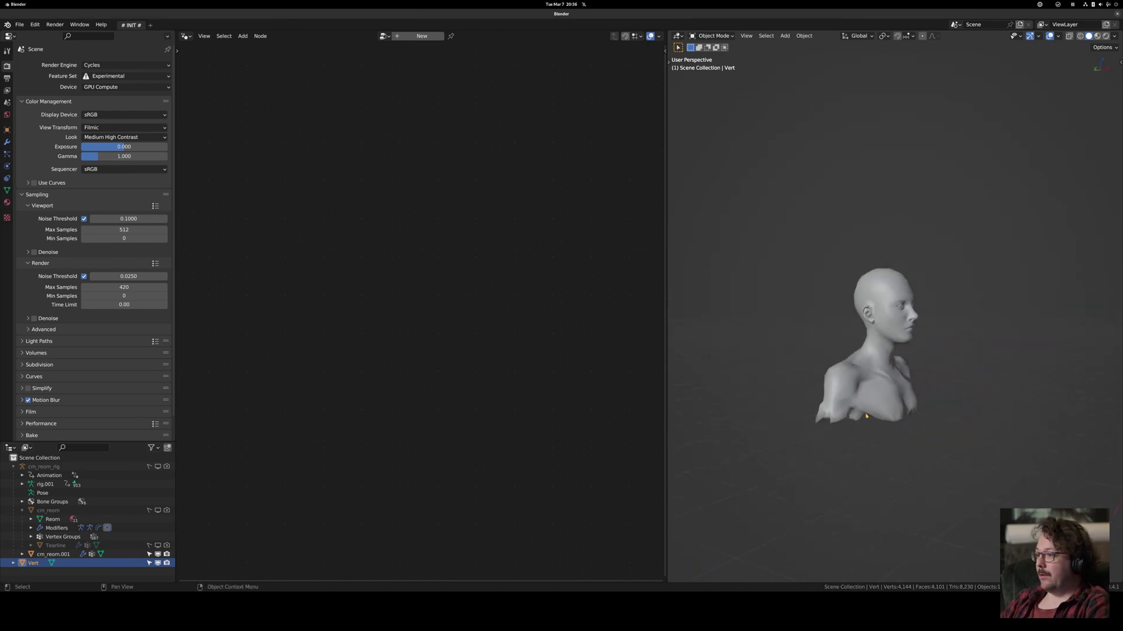
middle_drag(924, 355, 688, 394)
scroll(876, 424, down, 3)
Create a new geometry node tree on the Vert object, delete its Group Input node and widen the node editor.
click(419, 36)
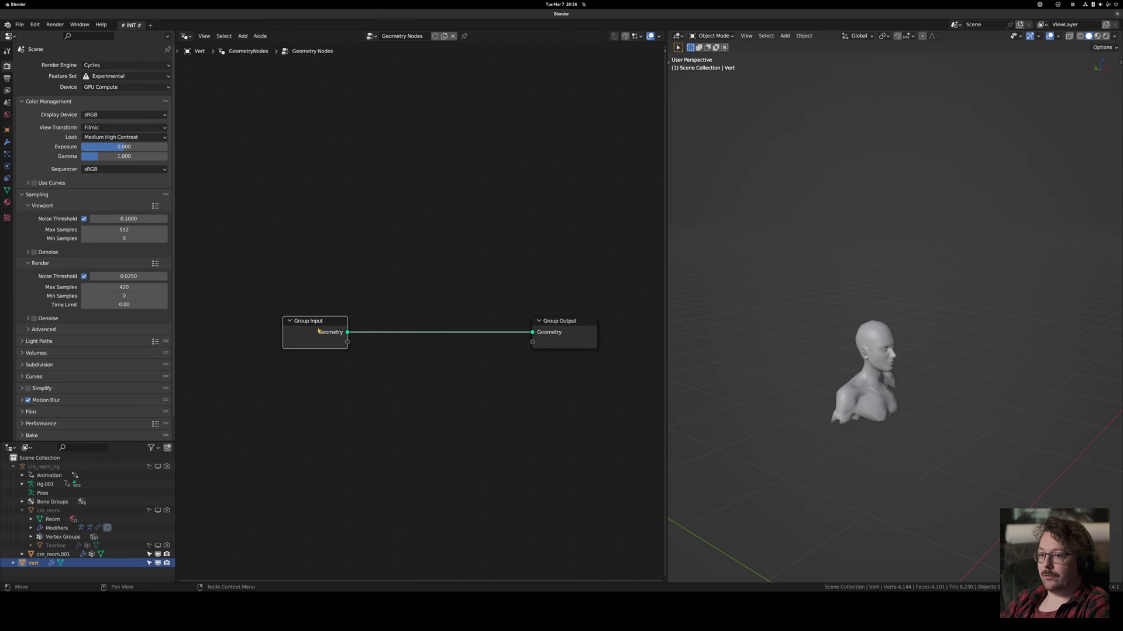
key(BackSpace)
key(x)
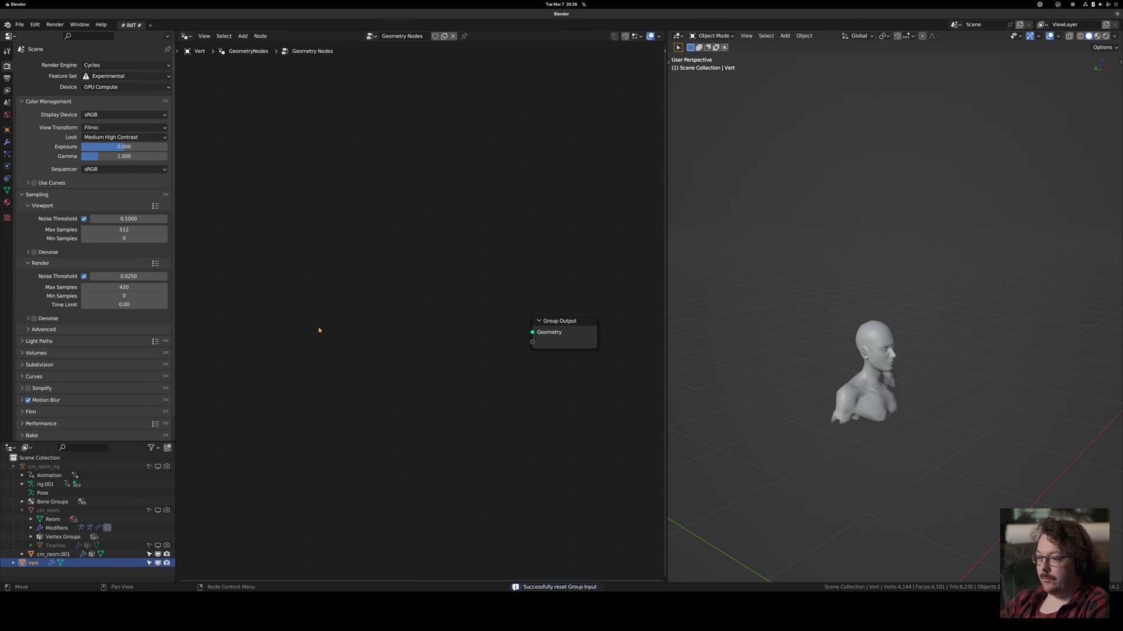
middle_drag(451, 300, 465, 226)
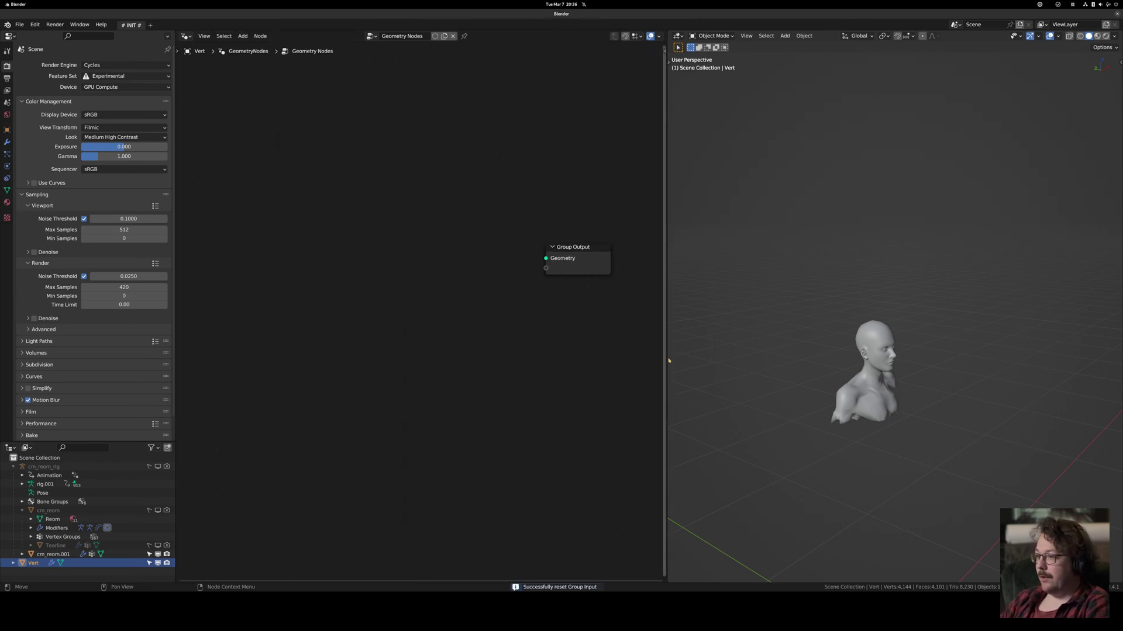
drag(666, 358, 764, 357)
middle_drag(779, 353, 959, 199)
Add a Curve Line node and connect its Curve output to the Group Output's Geometry.
key(shift+a)
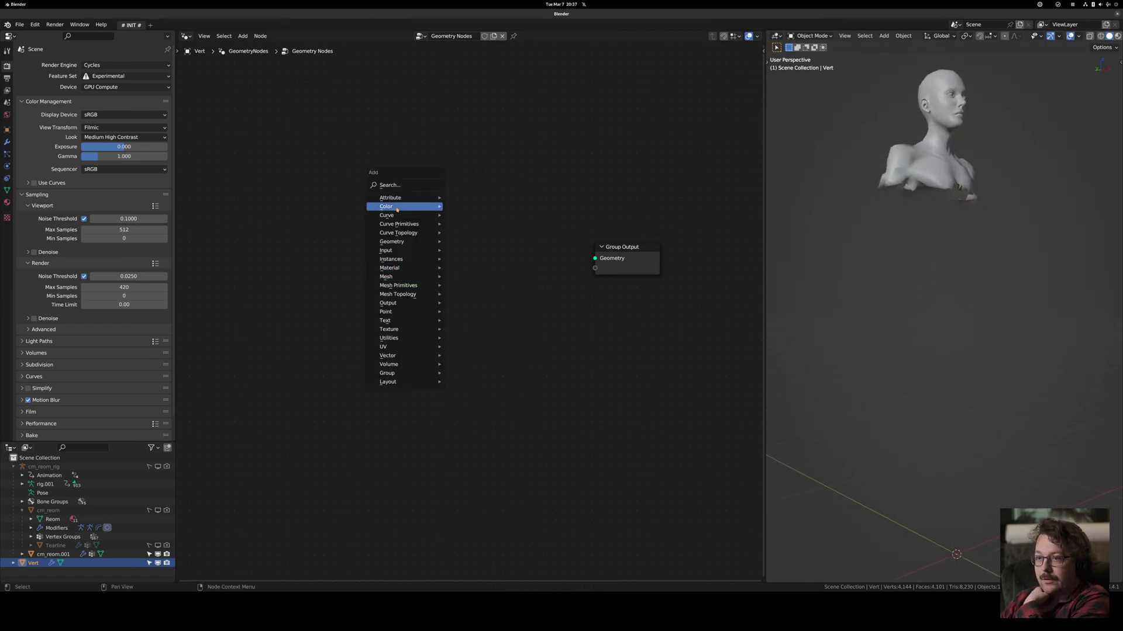
mouse_move(398, 225)
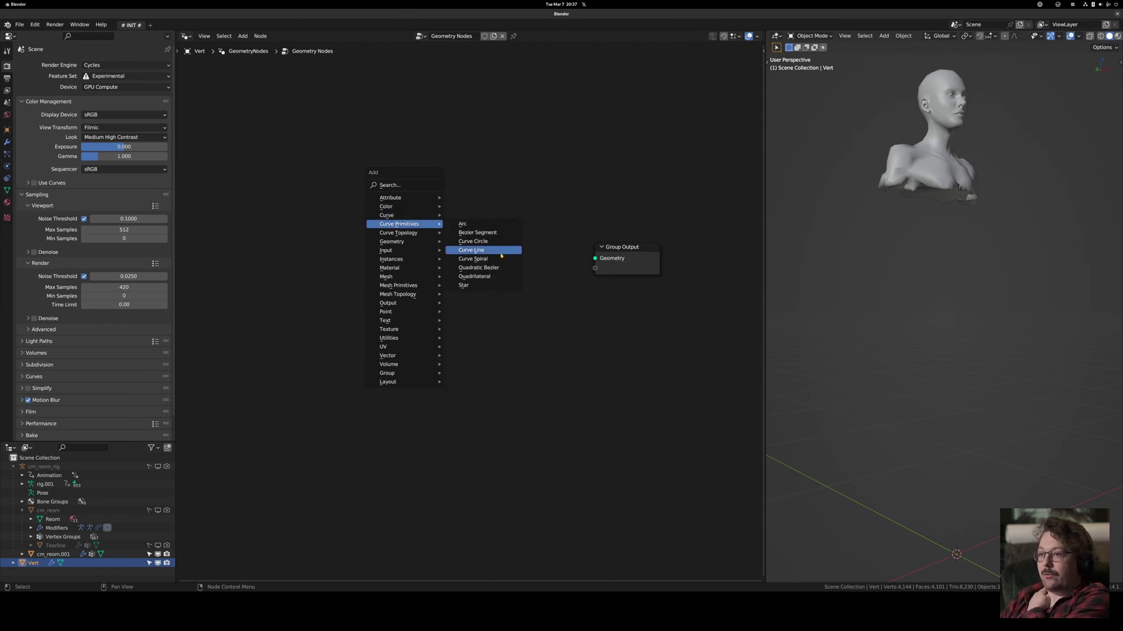
click(473, 253)
click(352, 236)
drag(420, 255, 595, 259)
shift+middle_drag(926, 307, 776, 327)
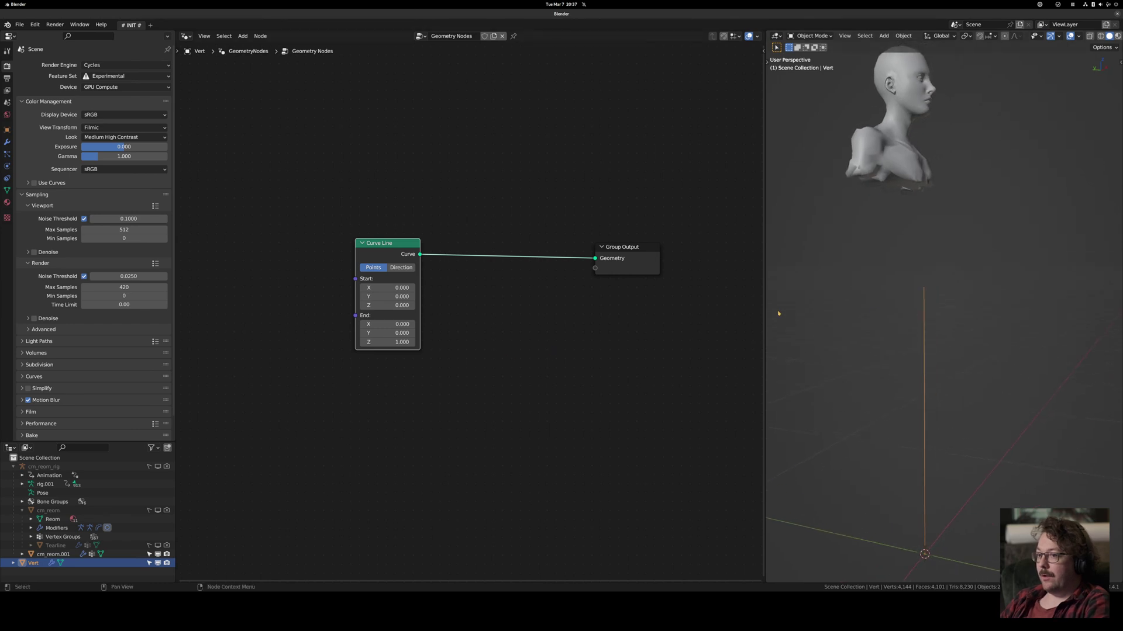
Set the Curve Line's start to Y 0.190 and Z 1.270 and its end Z to 1.900, and move the node farther from Group Output.
shift+middle_drag(878, 257, 877, 314)
drag(386, 342, 400, 305)
shift+middle_drag(956, 195, 932, 261)
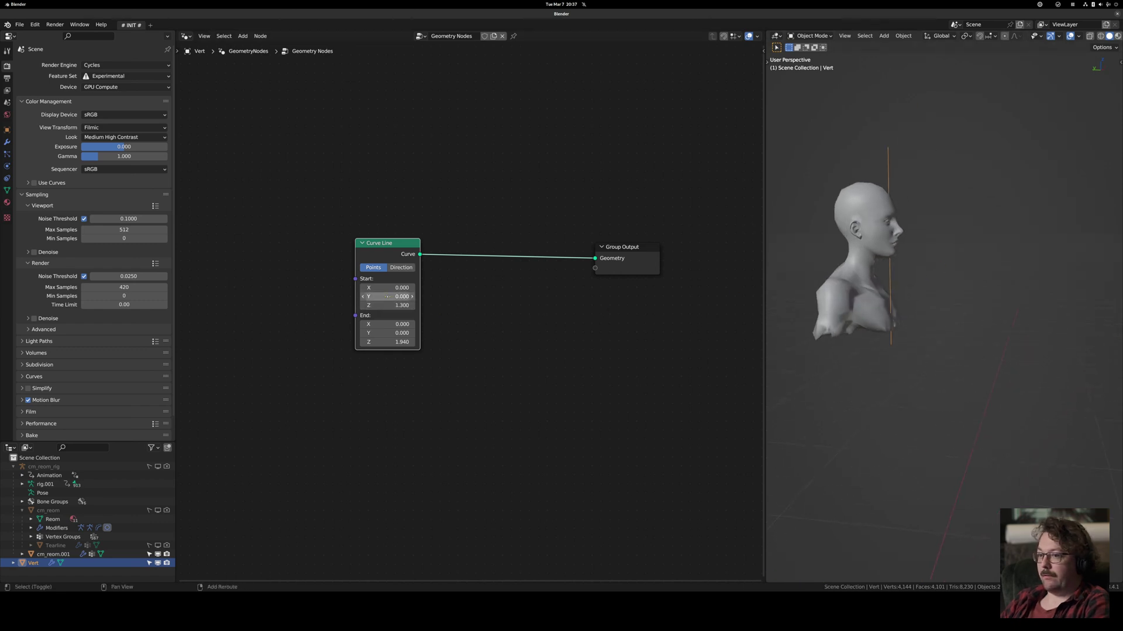
drag(384, 296, 394, 296)
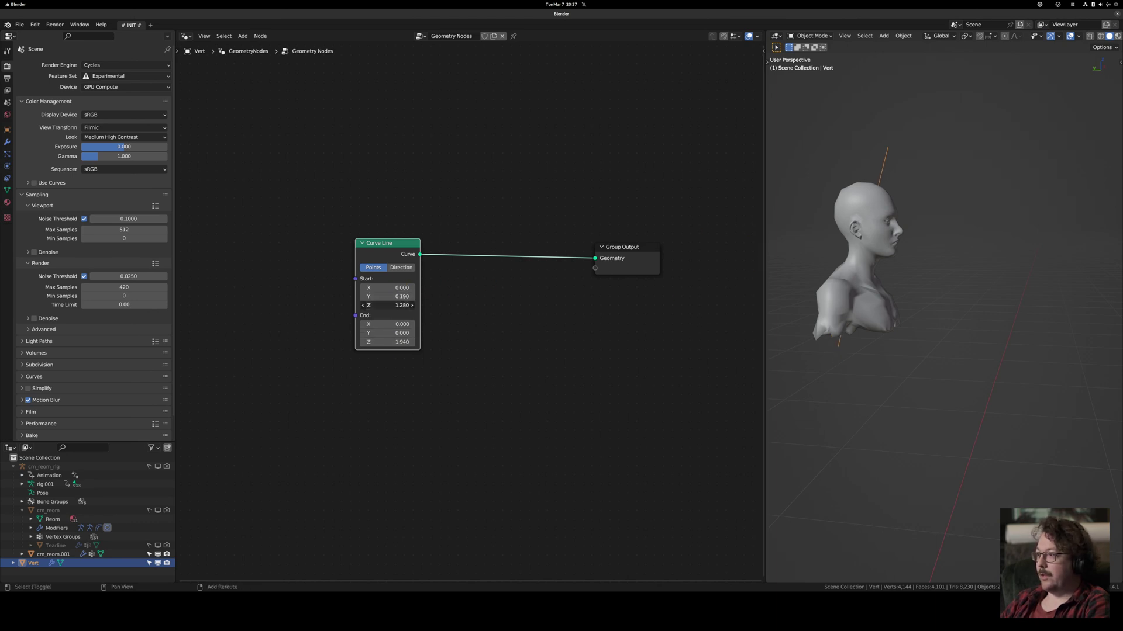
drag(387, 342, 386, 305)
middle_drag(877, 264, 901, 193)
key(g)
click(284, 262)
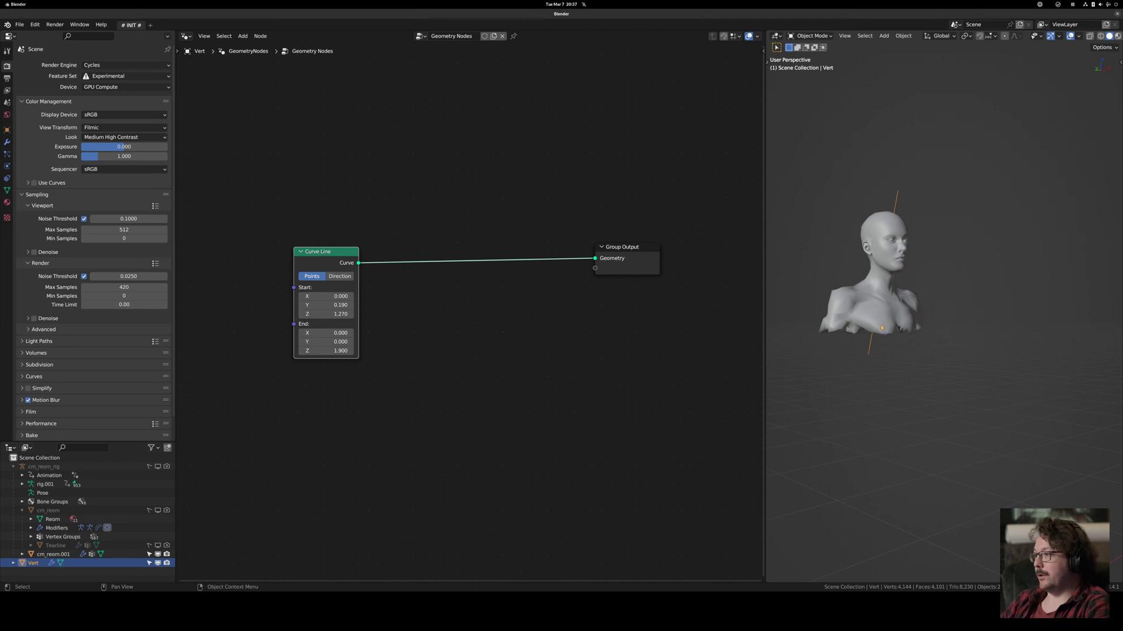
Insert an Instance on Points node on the link between Curve Line and Group Output.
scroll(891, 200, up, 2)
middle_drag(891, 200, 884, 249)
middle_drag(452, 315, 493, 312)
key(shift+a)
mouse_move(464, 319)
mouse_move(433, 353)
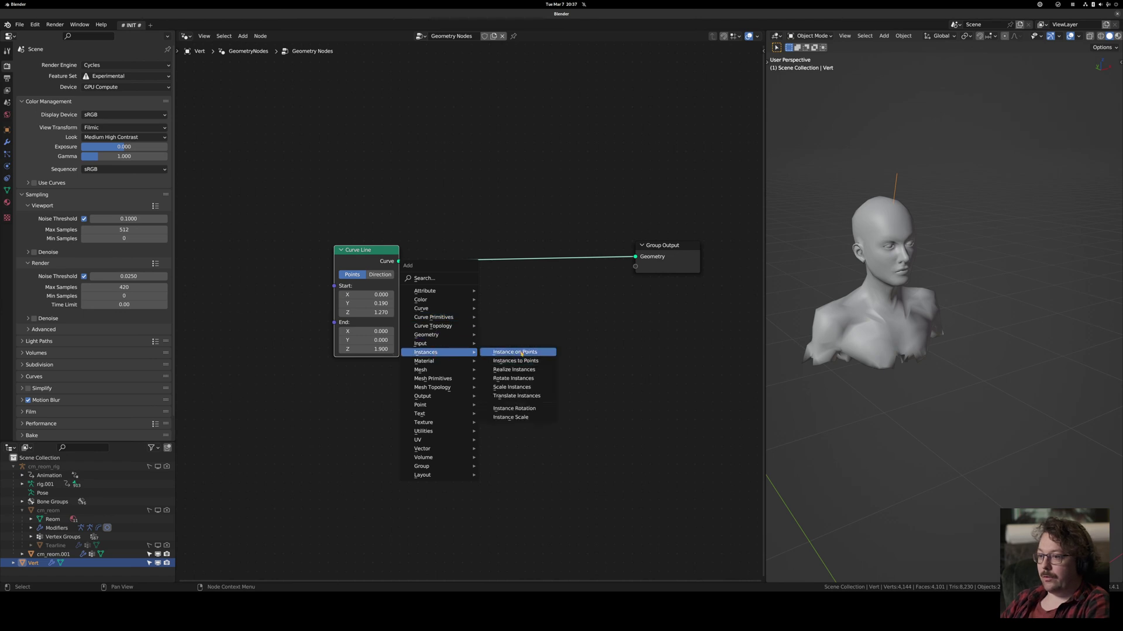
click(514, 352)
click(477, 325)
Add a Curve Circle node below Curve Line and connect it to the Instance input of Instance on Points.
key(shift+a)
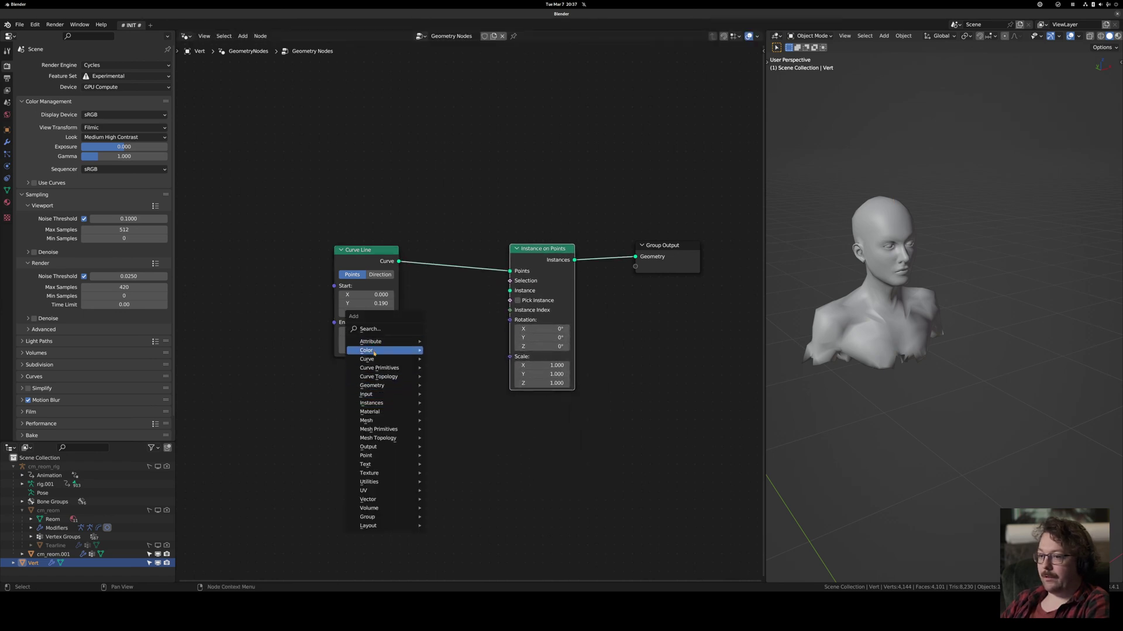
mouse_move(386, 359)
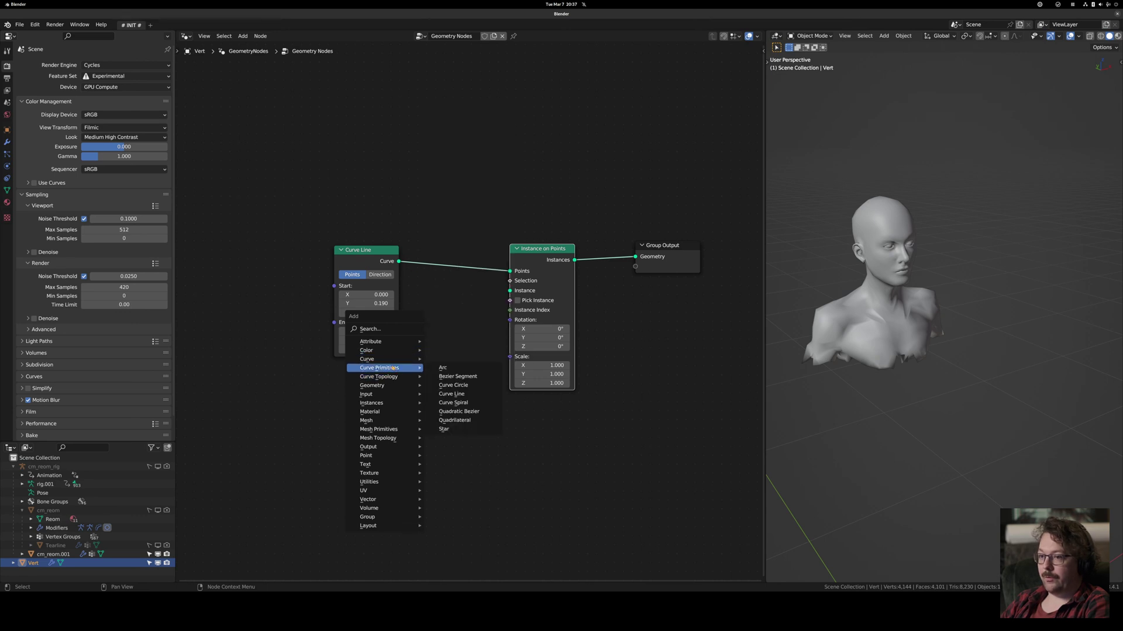
click(453, 385)
drag(422, 405, 510, 292)
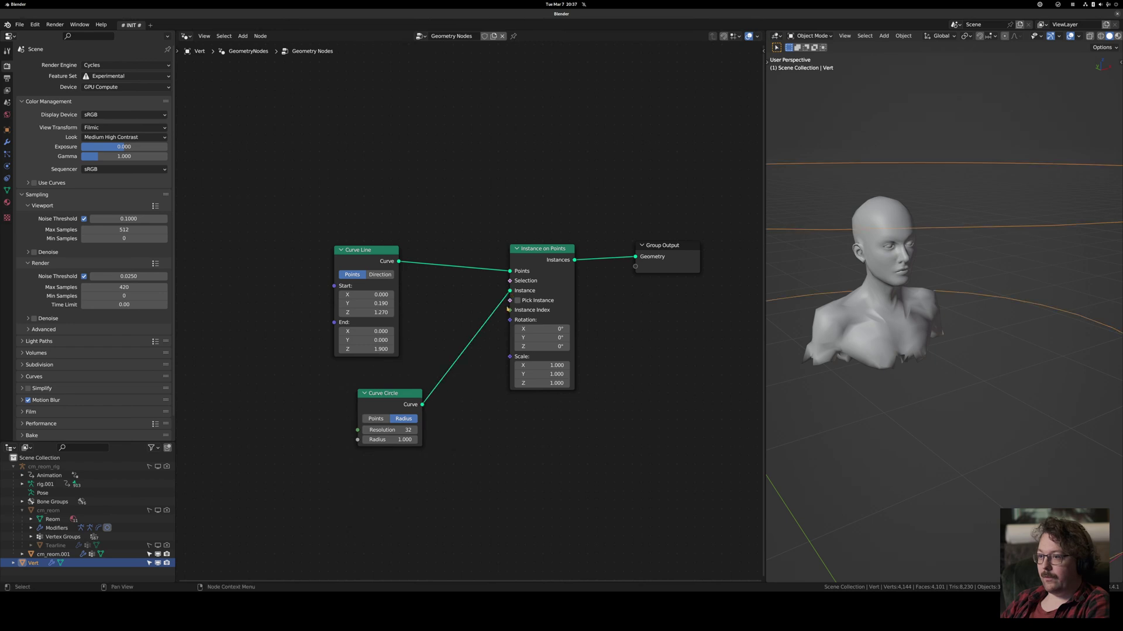
scroll(1003, 215, down, 4)
middle_drag(1002, 216, 1088, 205)
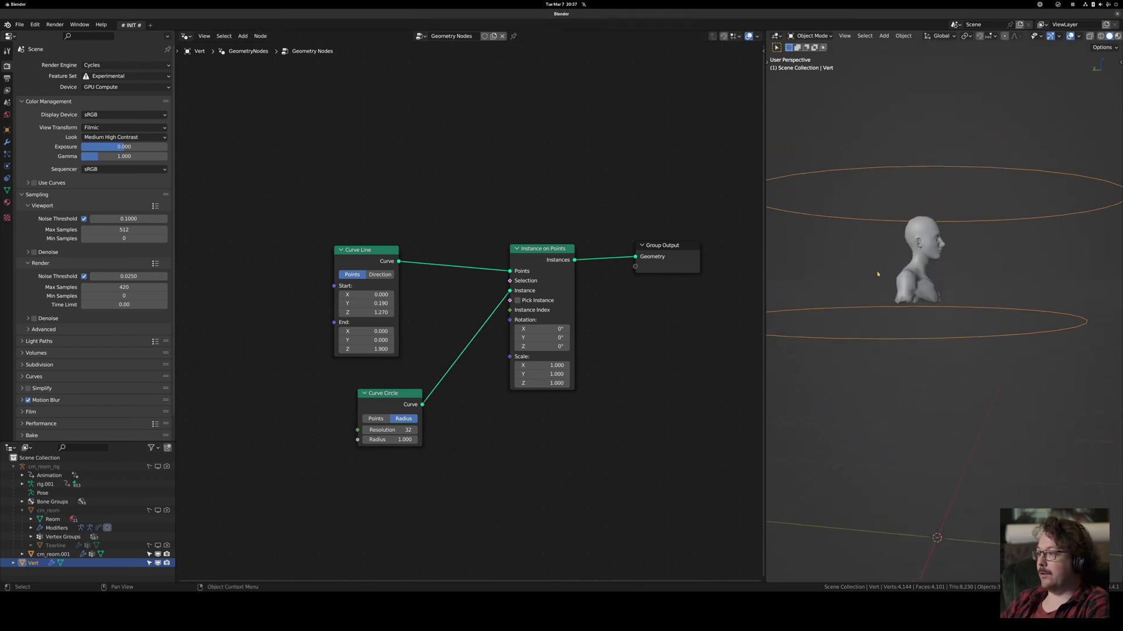
middle_drag(955, 237, 915, 297)
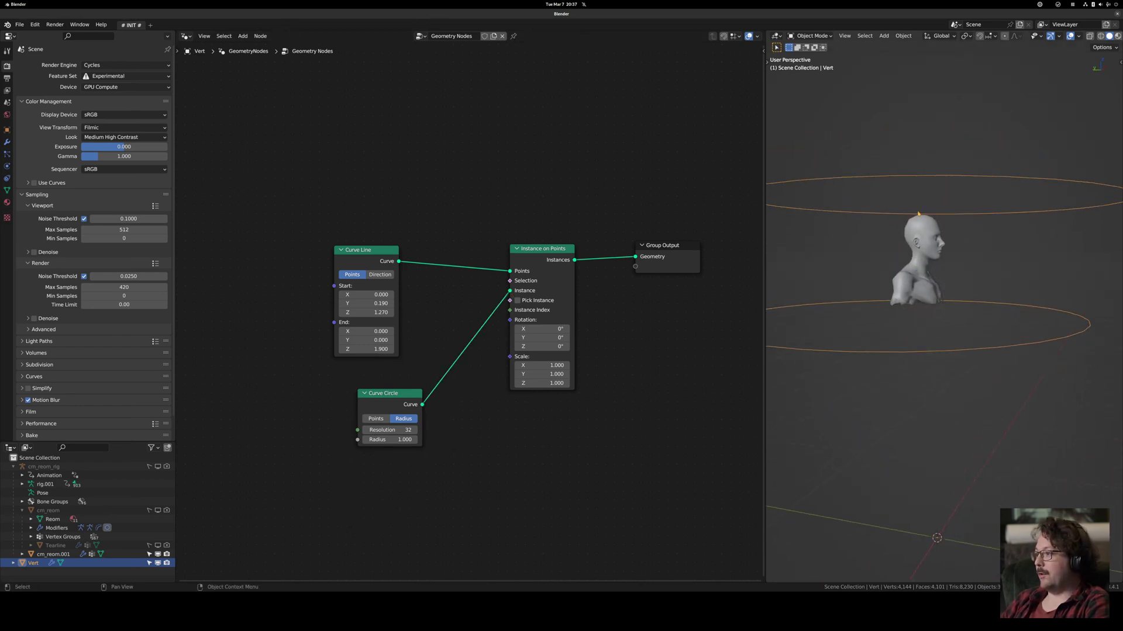
Insert a Resample Curve node between Curve Line and Instance on Points and set its Count to 75.
key(shift+a)
mouse_move(436, 305)
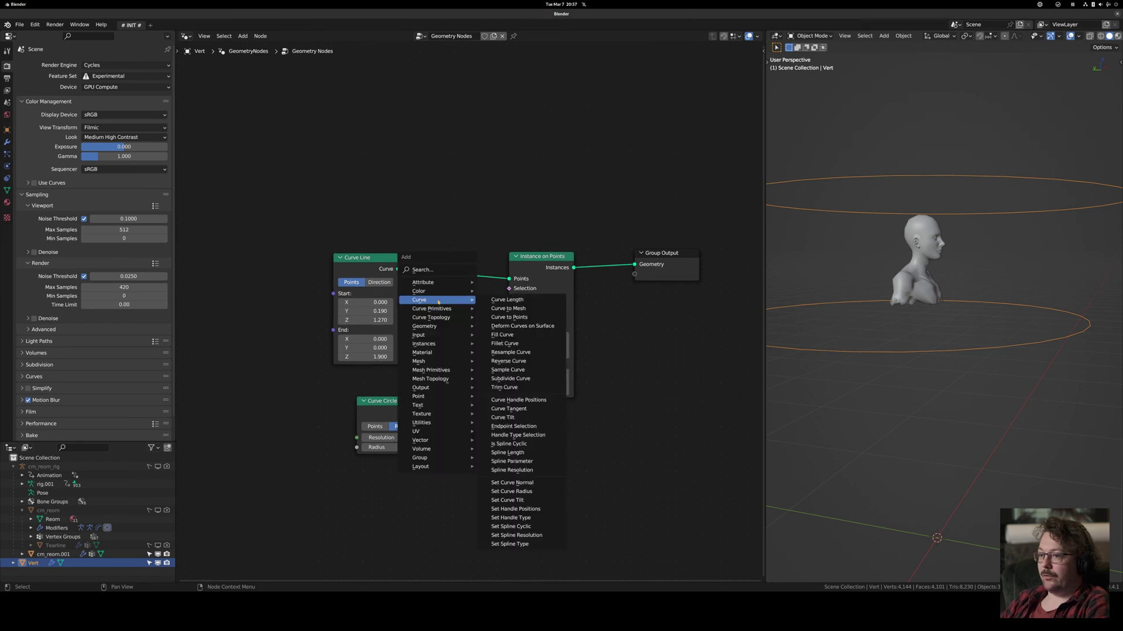
click(510, 352)
click(434, 250)
drag(473, 298, 510, 298)
Set the Curve Circle's Radius to 0.200 so the instanced rings closely surround the bust.
shift+drag(398, 448, 351, 448)
middle_drag(970, 304, 863, 346)
middle_drag(970, 338, 814, 310)
shift+middle_drag(814, 310, 820, 352)
scroll(817, 335, up, 2)
middle_drag(678, 294, 607, 314)
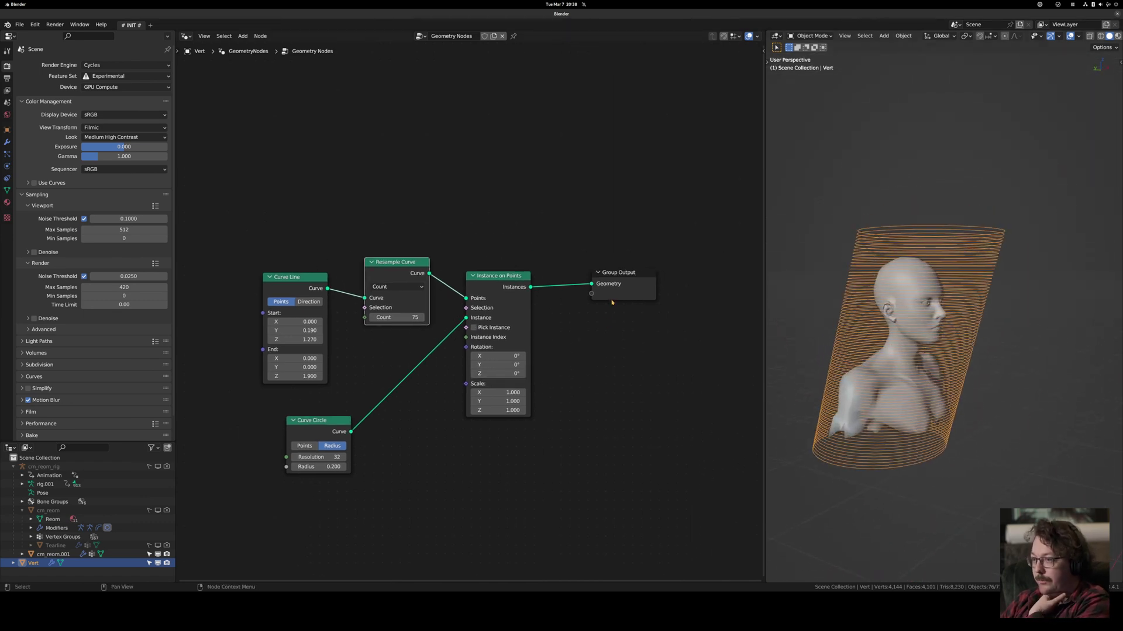
Move Group Output well away from Instance on Points, and tuck Curve Circle directly under Resample Curve.
drag(631, 283, 690, 281)
middle_drag(690, 281, 566, 278)
scroll(566, 277, down, 3)
drag(567, 270, 635, 272)
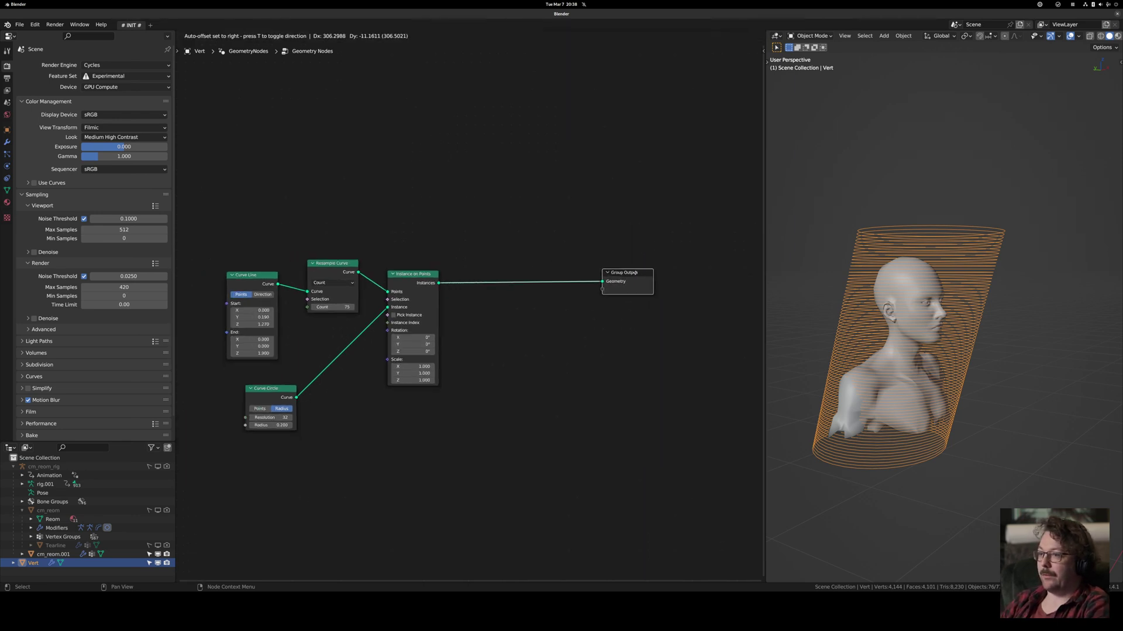
drag(276, 401, 337, 337)
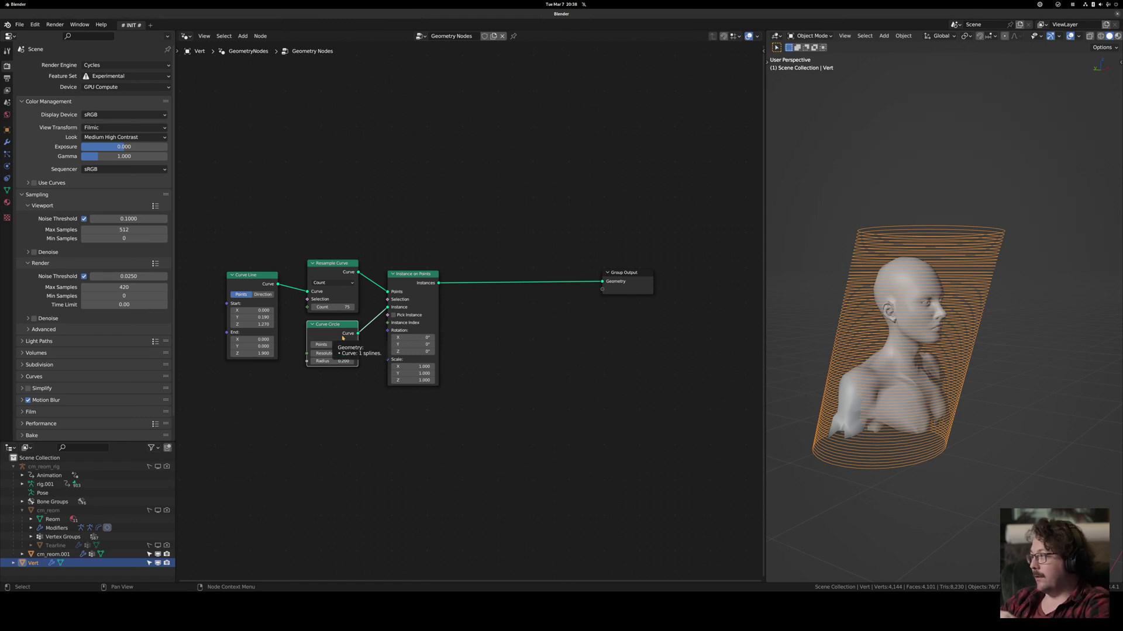
middle_drag(363, 173, 417, 134)
drag(466, 235, 468, 222)
drag(308, 241, 314, 242)
middle_drag(912, 351, 947, 349)
middle_drag(898, 321, 963, 321)
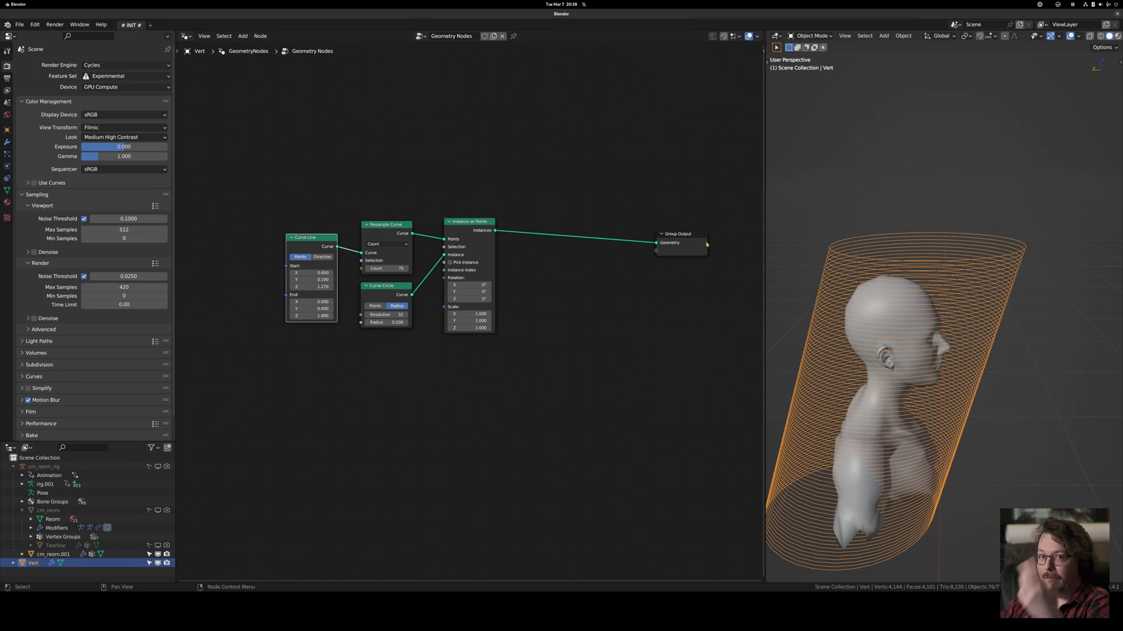
Add a Geometry Proximity node below the link between Instance on Points and Group Output.
mouse_move(549, 160)
middle_down()
mouse_move(567, 175)
mouse_move(551, 181)
middle_up()
mouse_move(596, 282)
middle_down()
mouse_move(569, 298)
mouse_move(579, 291)
middle_up()
scroll(579, 290, up, 3)
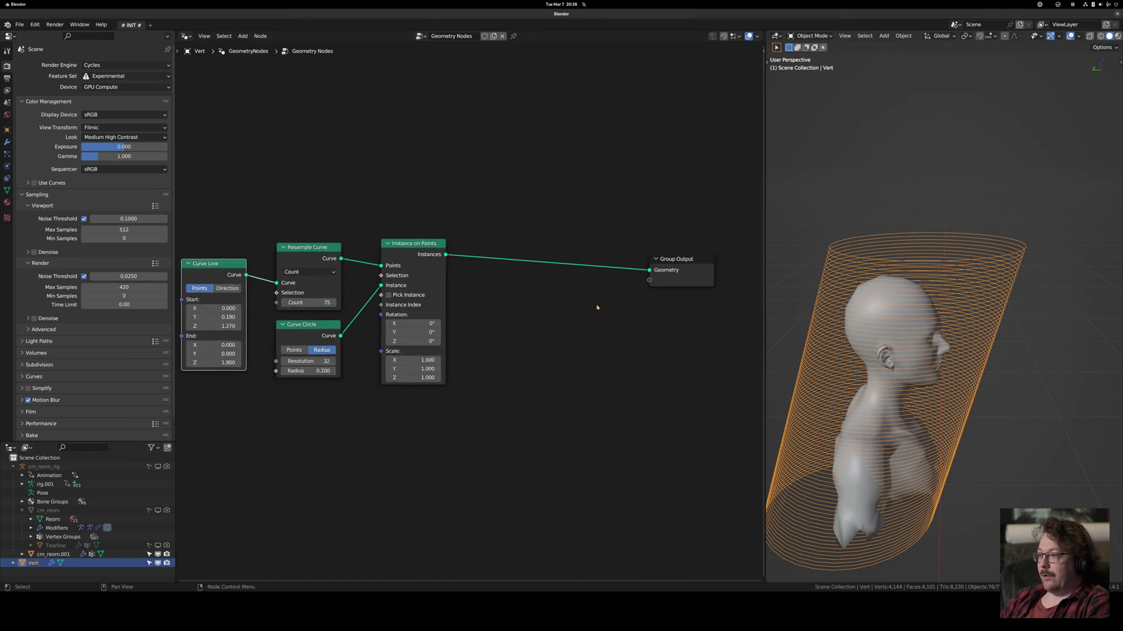
middle_drag(651, 306, 629, 307)
key(shift+a)
mouse_move(518, 331)
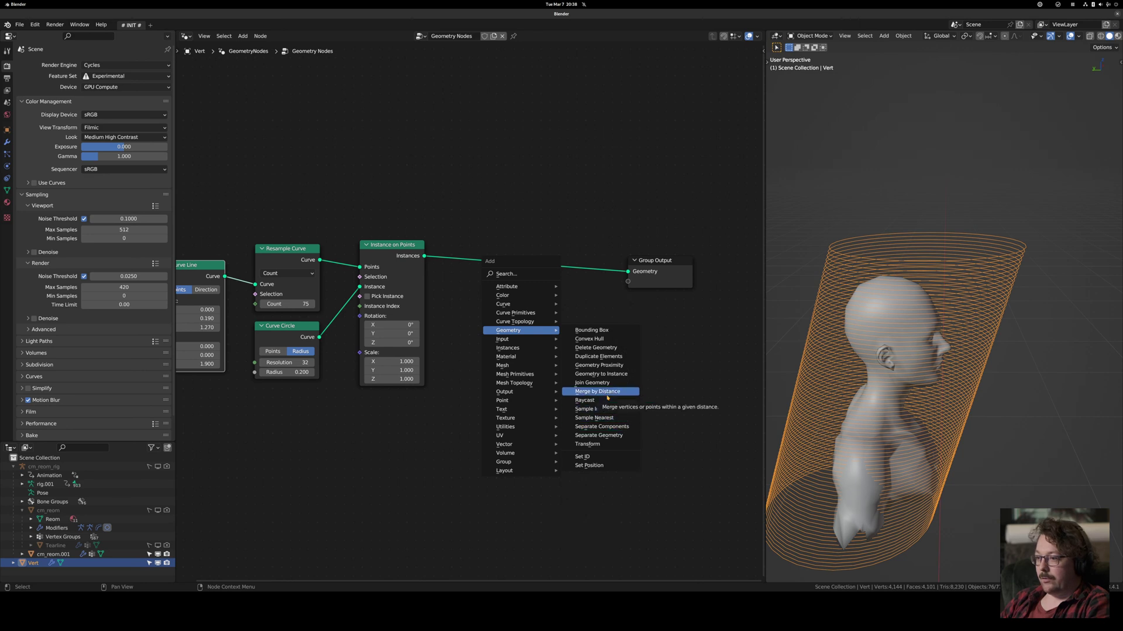
click(607, 366)
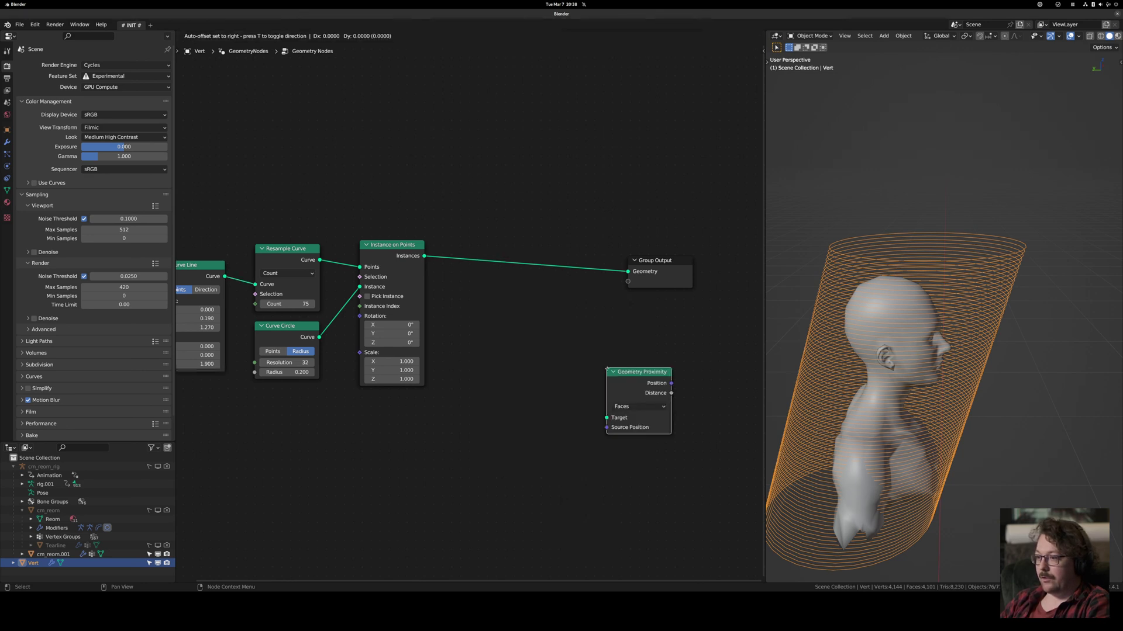
click(548, 367)
middle_drag(548, 368, 543, 335)
drag(544, 335, 542, 332)
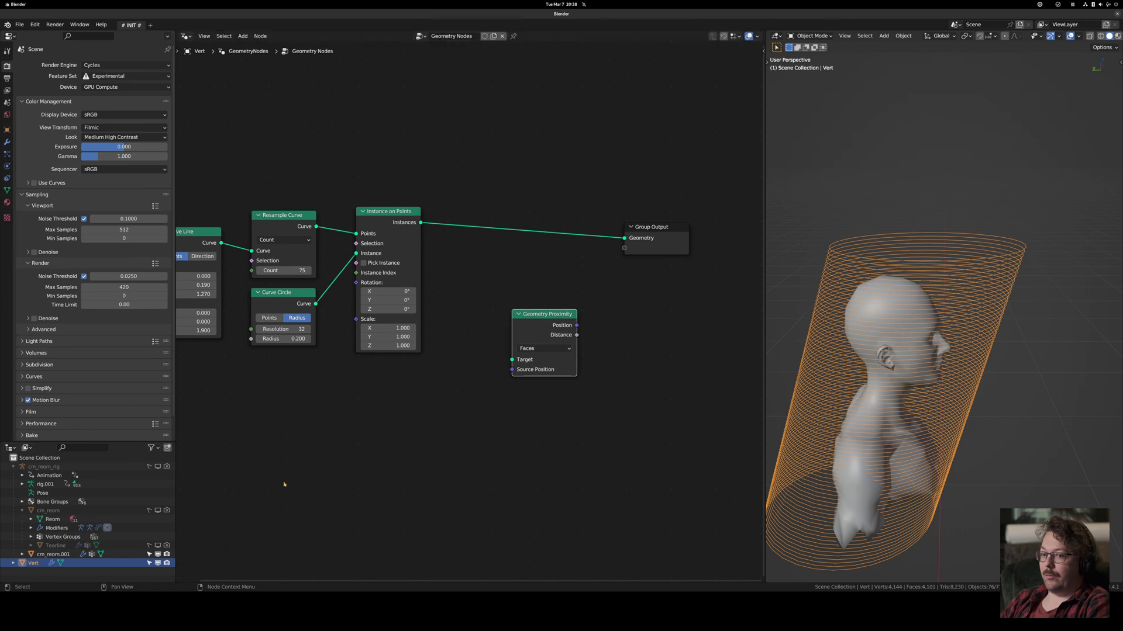
Bring cm_reom.001 into Vert's node tree as an Object Info node and connect its Geometry to Geometry Proximity's Target.
click(57, 554)
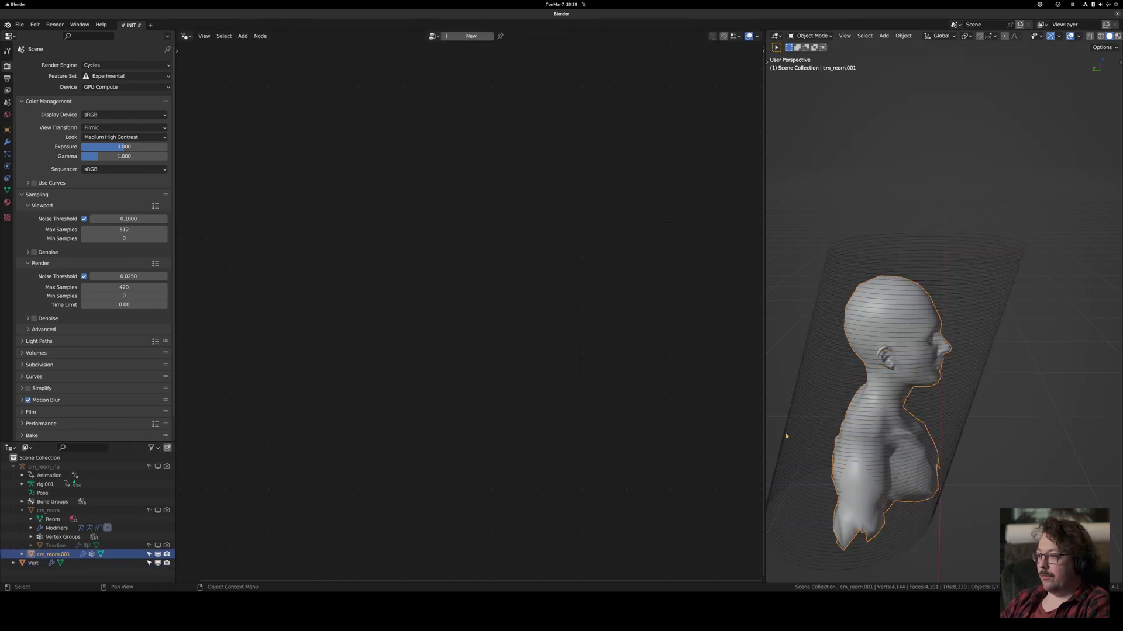
click(34, 563)
drag(53, 554, 395, 410)
scroll(386, 418, up, 1)
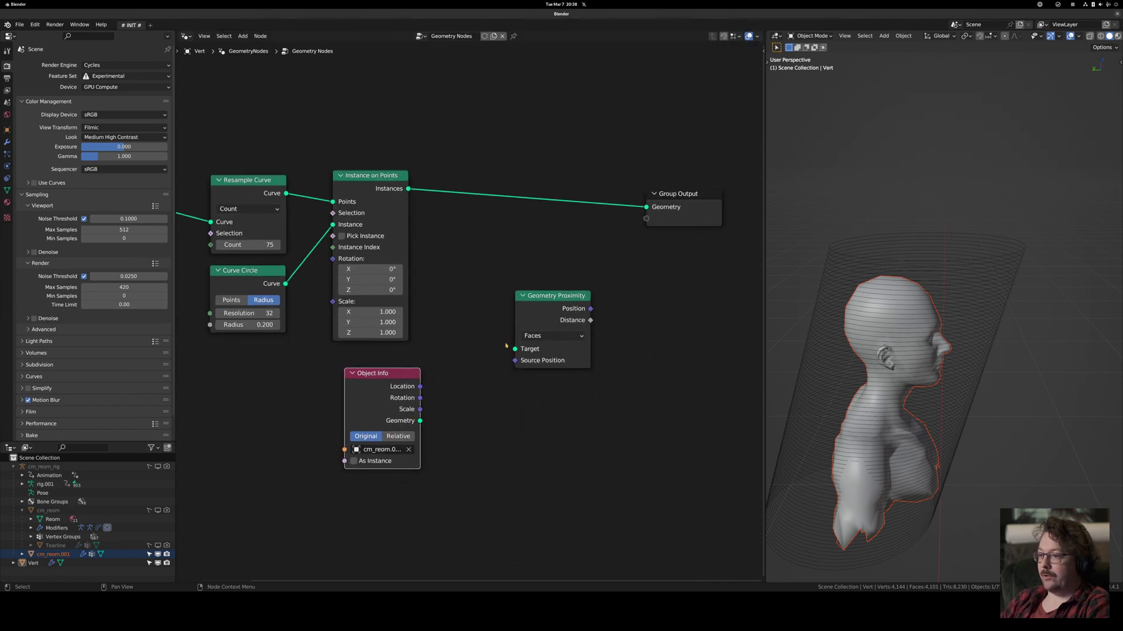
drag(552, 304, 530, 320)
drag(420, 421, 499, 394)
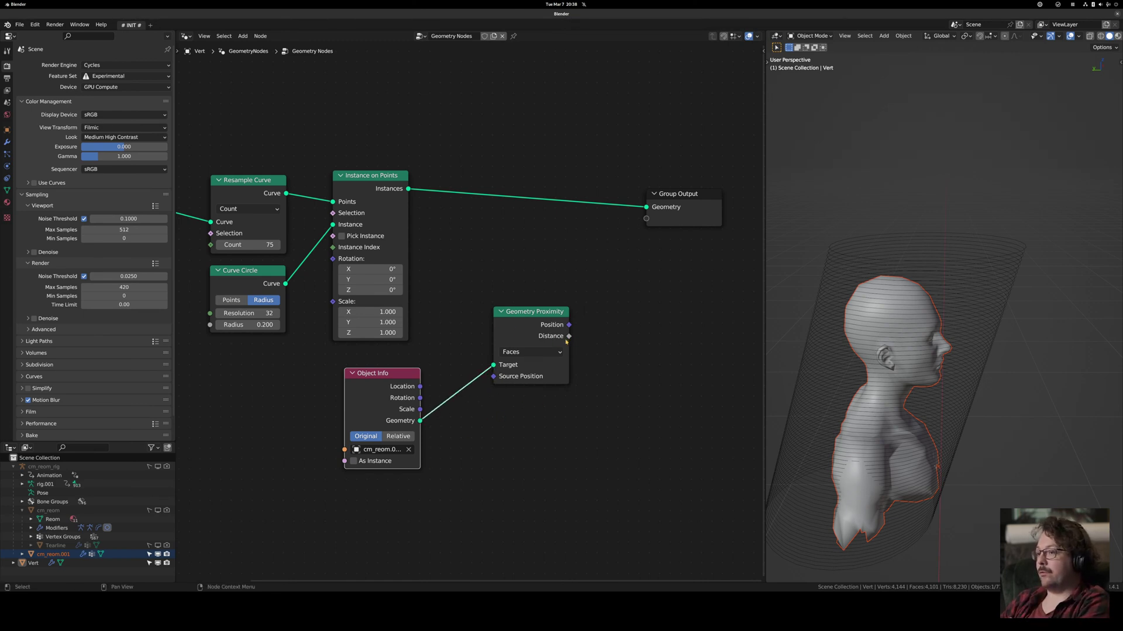
Switch the Object Info node to Relative and move Group Output farther away to free space before it.
middle_drag(681, 267, 628, 281)
drag(637, 228, 682, 221)
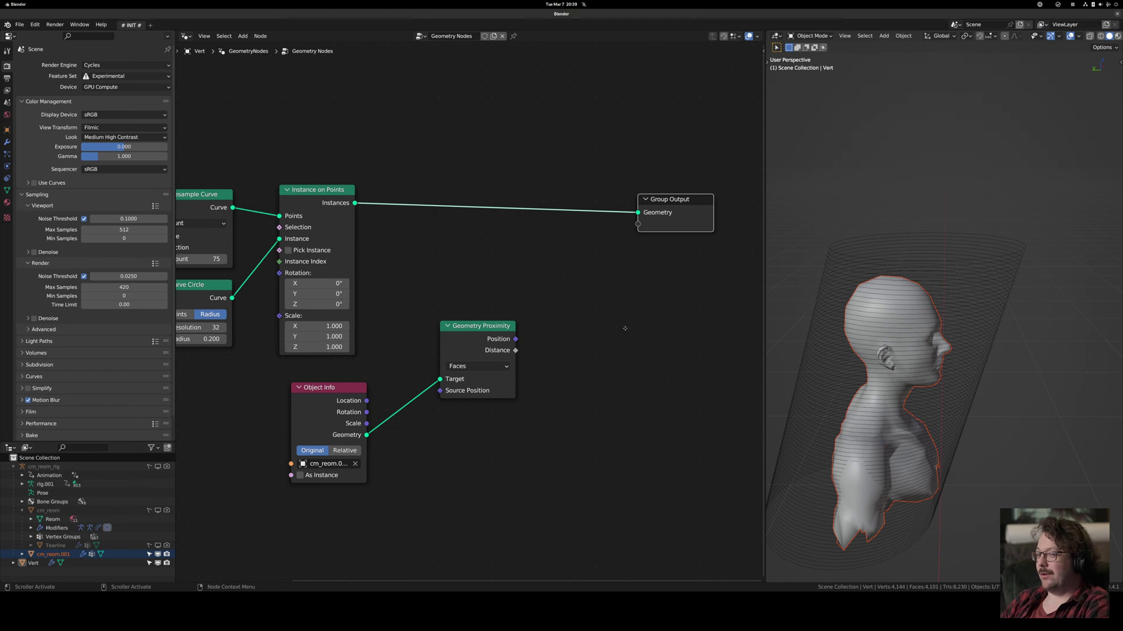
middle_drag(627, 328, 613, 345)
drag(664, 229, 684, 217)
middle_drag(571, 321, 575, 326)
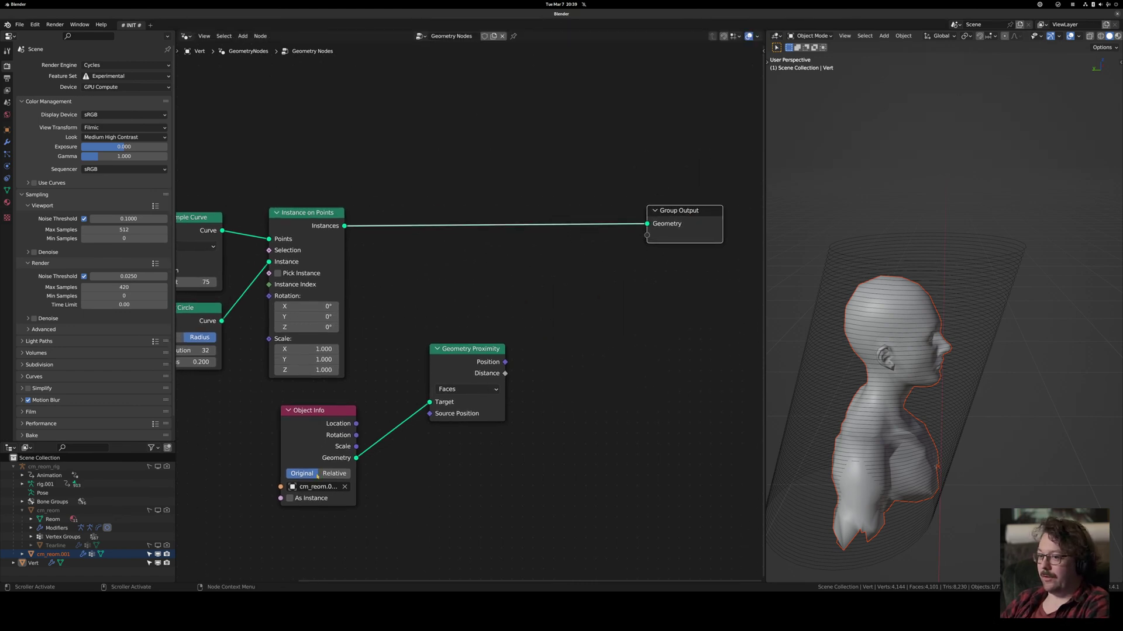
middle_drag(511, 415, 506, 429)
drag(675, 225, 677, 230)
Insert a Set Position node before Group Output and connect Geometry Proximity's Position output to its Position input.
key(shift+a)
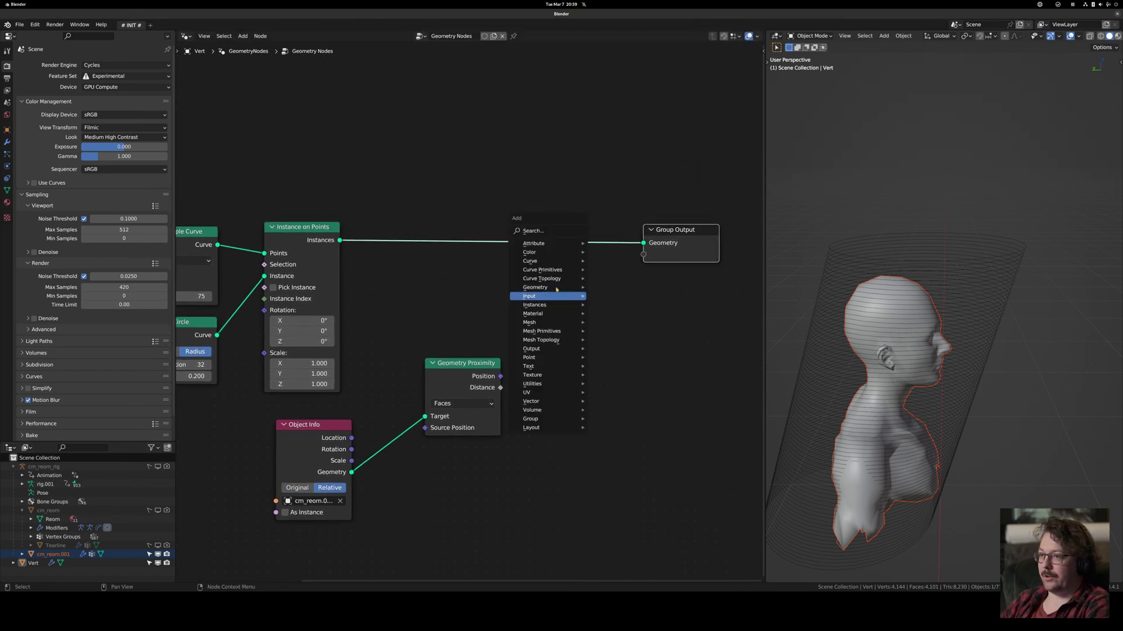
mouse_move(544, 259)
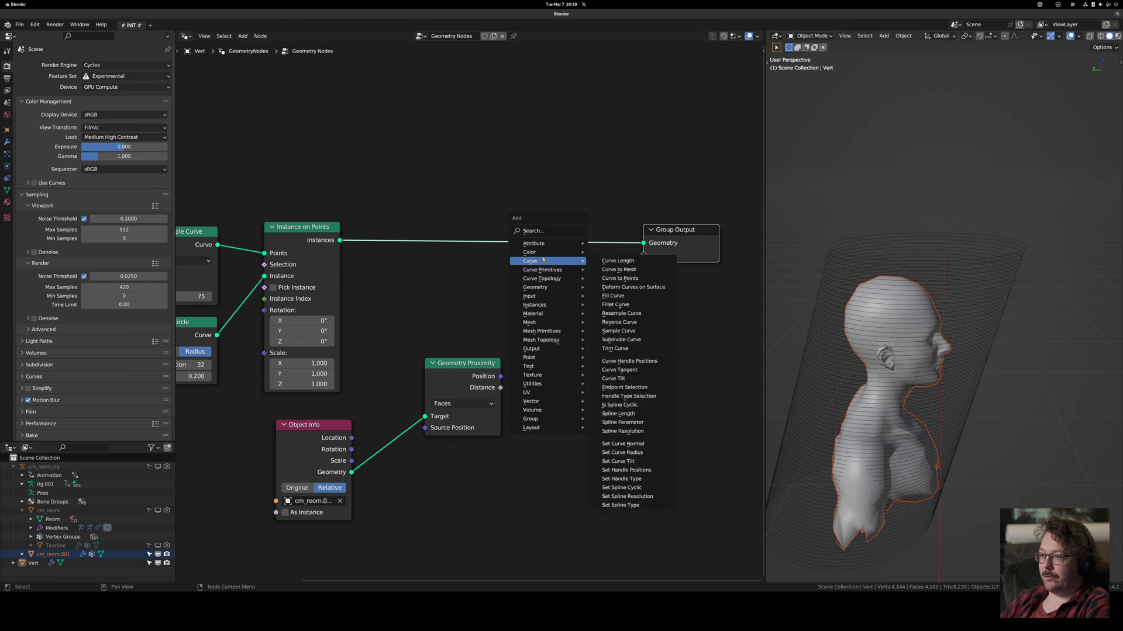
mouse_move(544, 287)
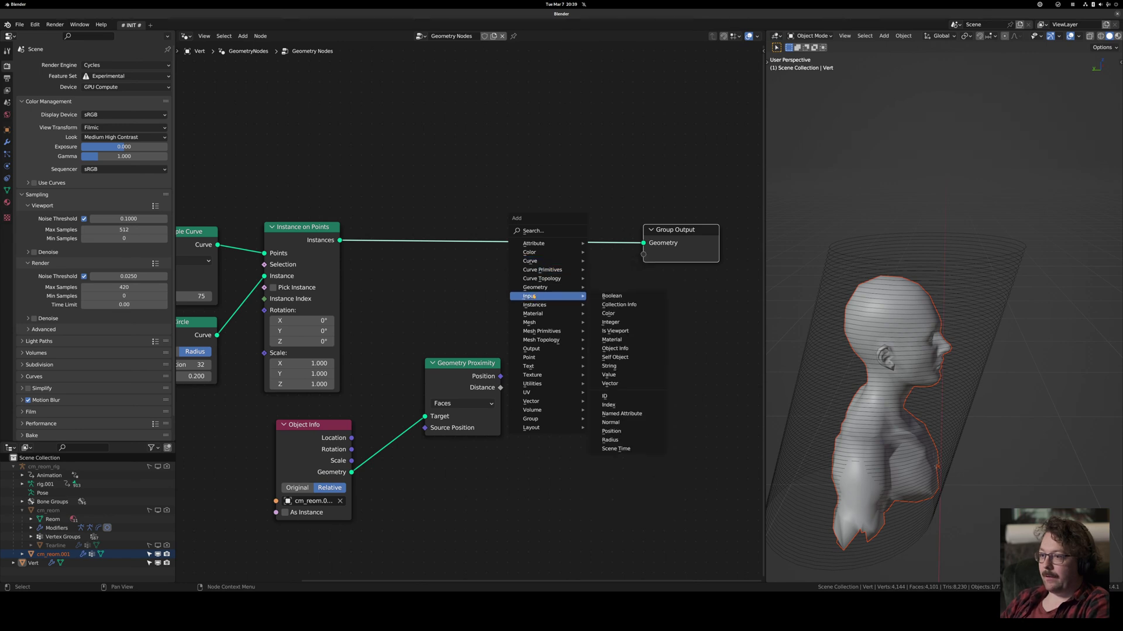
click(615, 422)
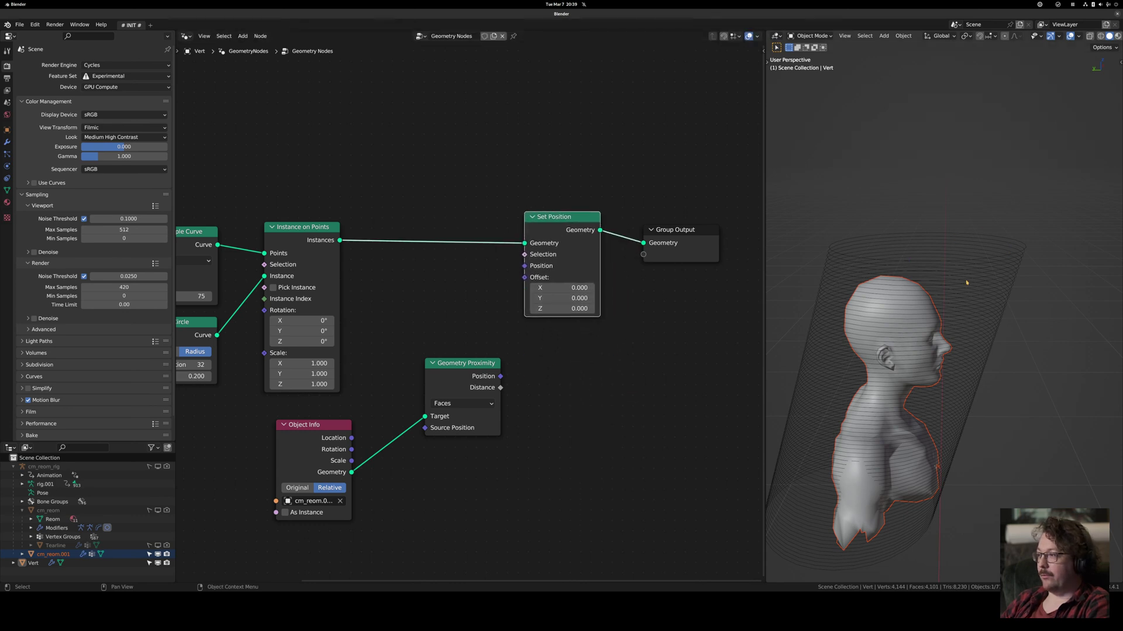
drag(502, 377, 525, 277)
middle_drag(847, 363, 964, 358)
middle_drag(318, 240, 422, 246)
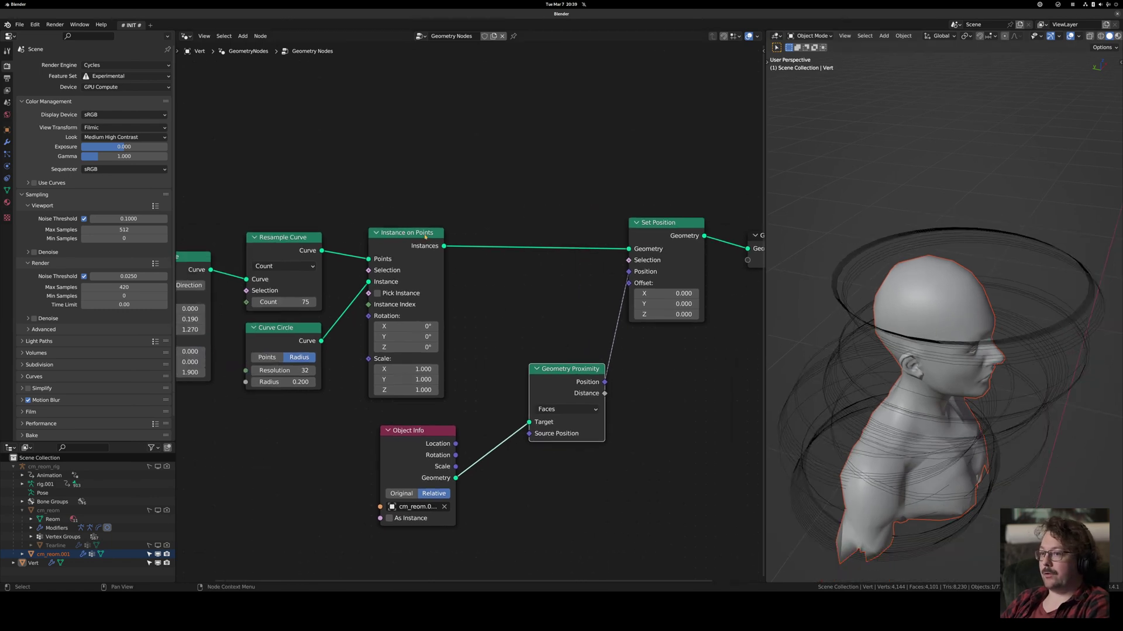
Insert a Realize Instances node between Instance on Points and Set Position.
drag(403, 233, 413, 229)
middle_drag(522, 252, 516, 268)
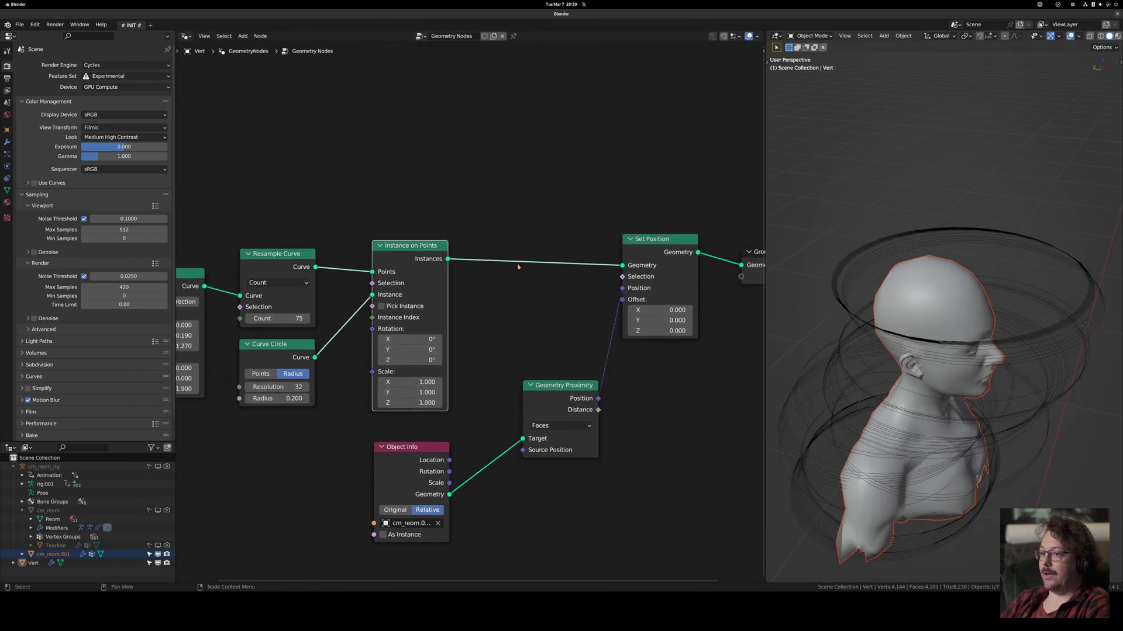
key(shift+a)
mouse_move(507, 225)
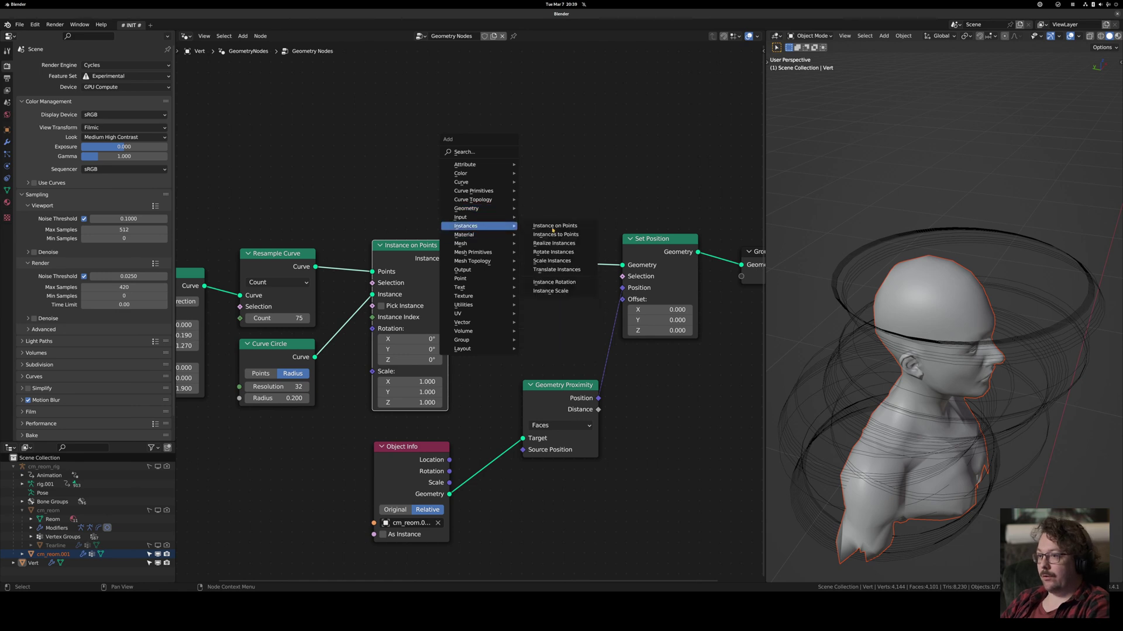
click(578, 244)
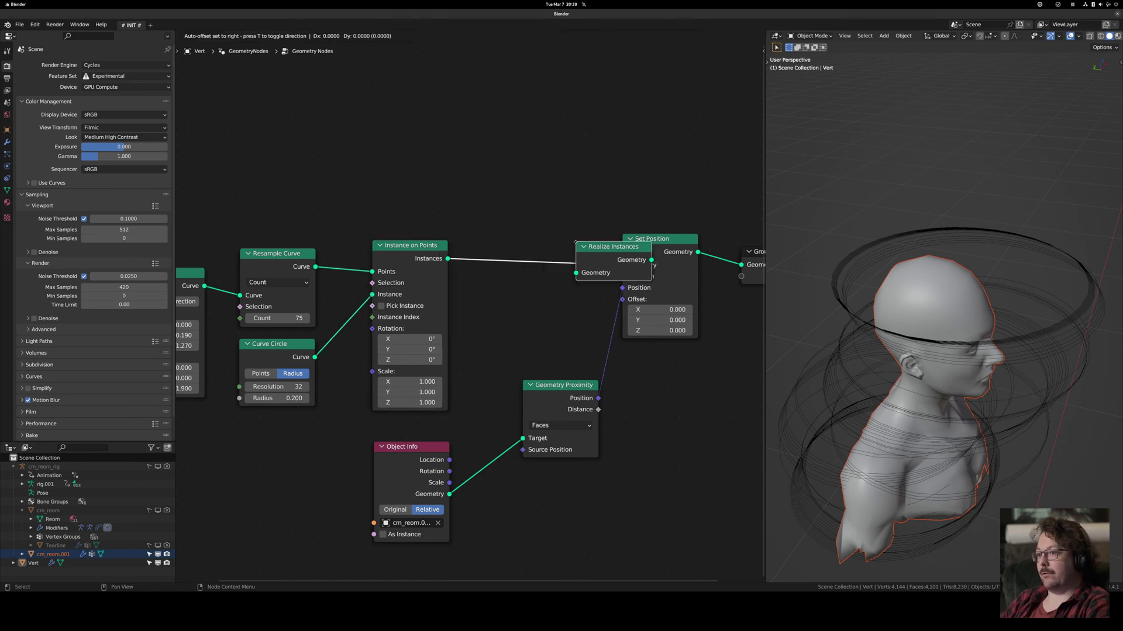
click(504, 245)
Examine the curves on the bust from several angles, with overlays off and on and the Vert object selected.
middle_drag(770, 271, 952, 302)
scroll(920, 310, down, 2)
key(shift+alt+z)
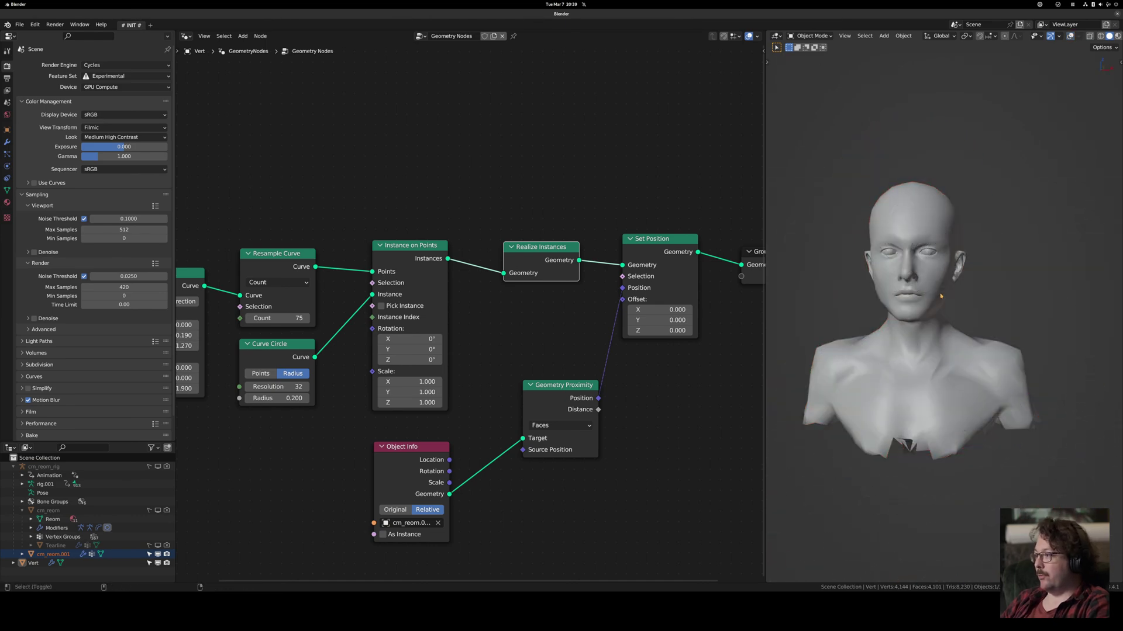
key(shift+alt+z)
middle_drag(871, 315, 940, 334)
scroll(894, 324, up, 2)
click(900, 333)
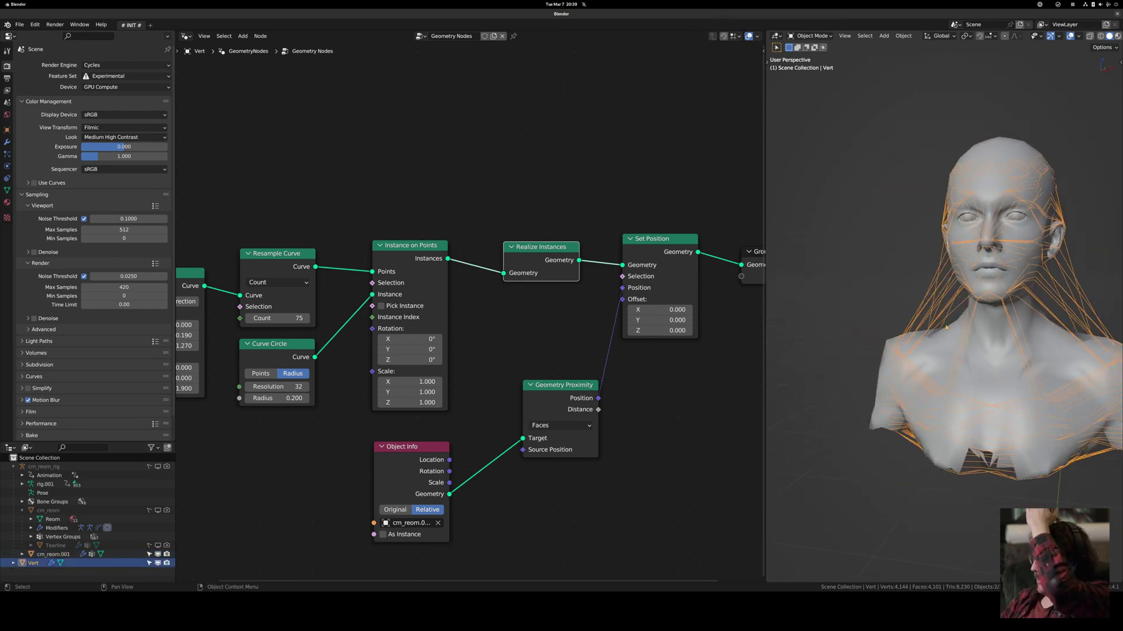
middle_drag(947, 326, 994, 328)
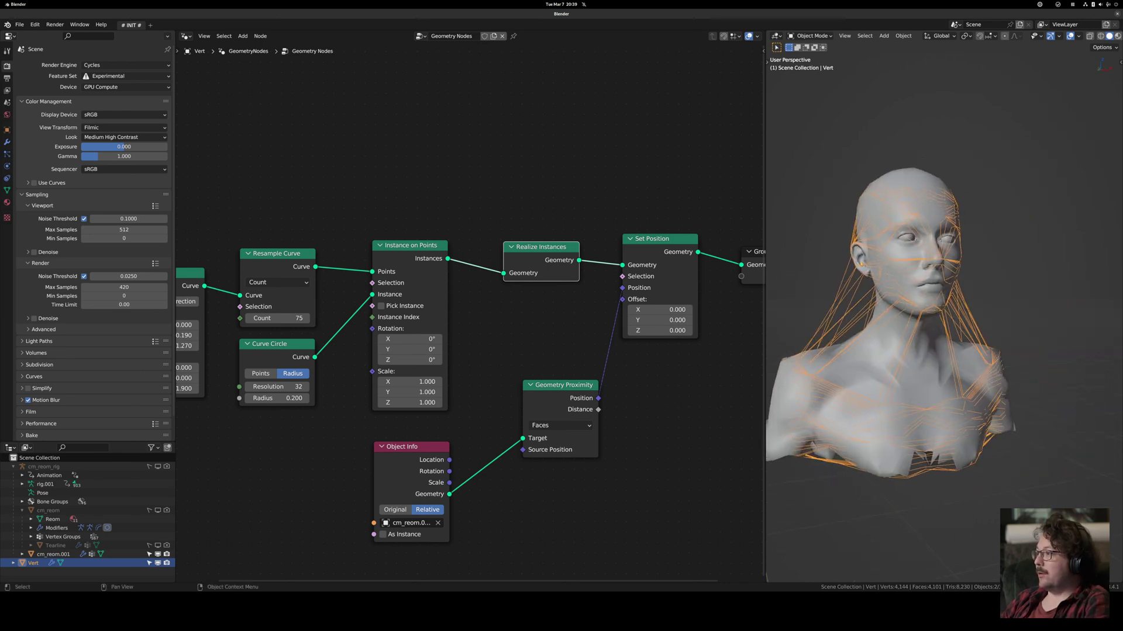
Move Group Output farther from Set Position and bring Geometry Proximity up beneath Realize Instances.
middle_drag(706, 284, 500, 307)
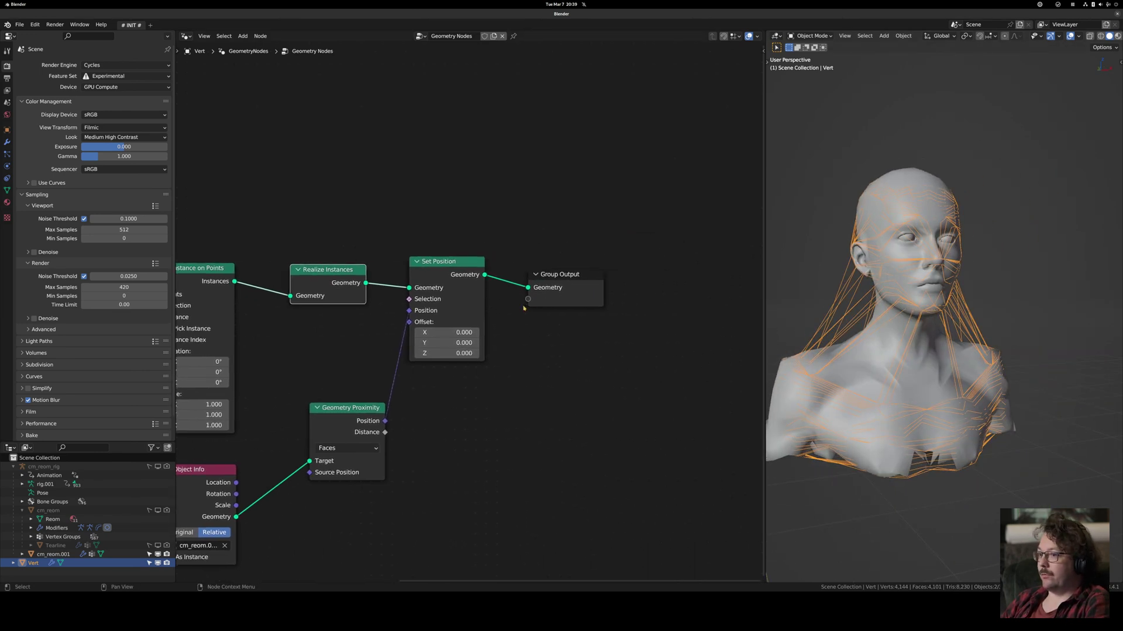
scroll(500, 307, down, 3)
click(574, 301)
drag(574, 301, 665, 294)
drag(374, 384, 369, 357)
Combine the Set Position, Geometry Proximity and Object Info nodes into a node group.
click(368, 307)
shift+click(361, 363)
click(466, 290)
shift+click(381, 370)
shift+click(280, 460)
middle_drag(483, 376, 470, 388)
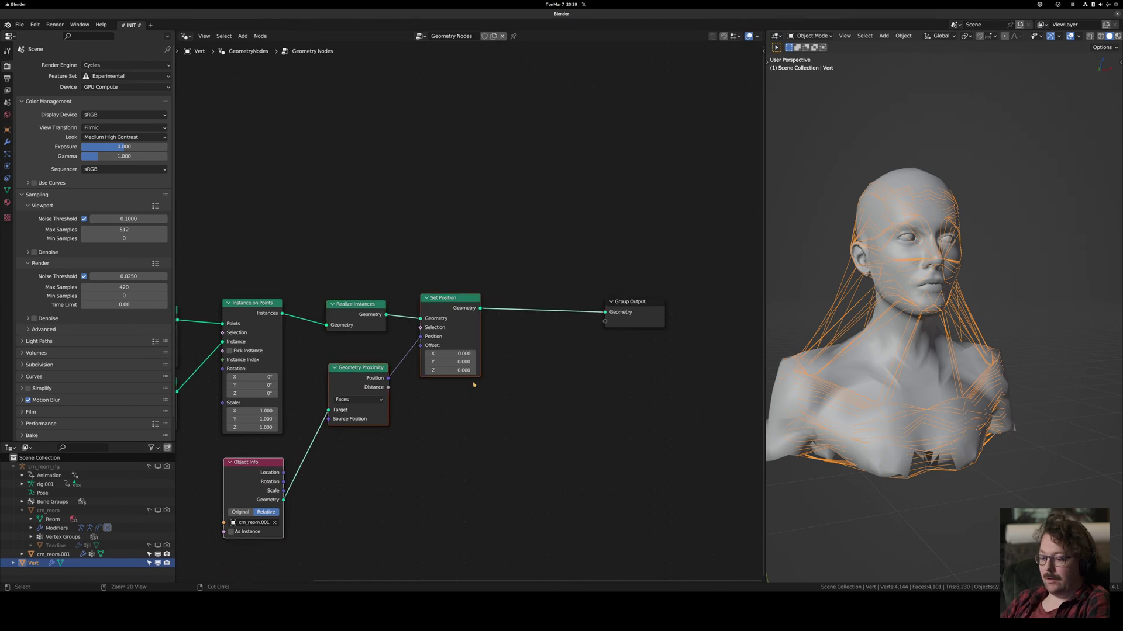
key(ctrl+g)
Arrange the group's nodes with Set Position between Group Input and Group Output, and Object Info and Geometry Proximity below.
middle_drag(382, 371, 350, 339)
drag(456, 290, 451, 380)
drag(344, 384, 270, 385)
drag(475, 407, 376, 393)
drag(542, 219, 455, 282)
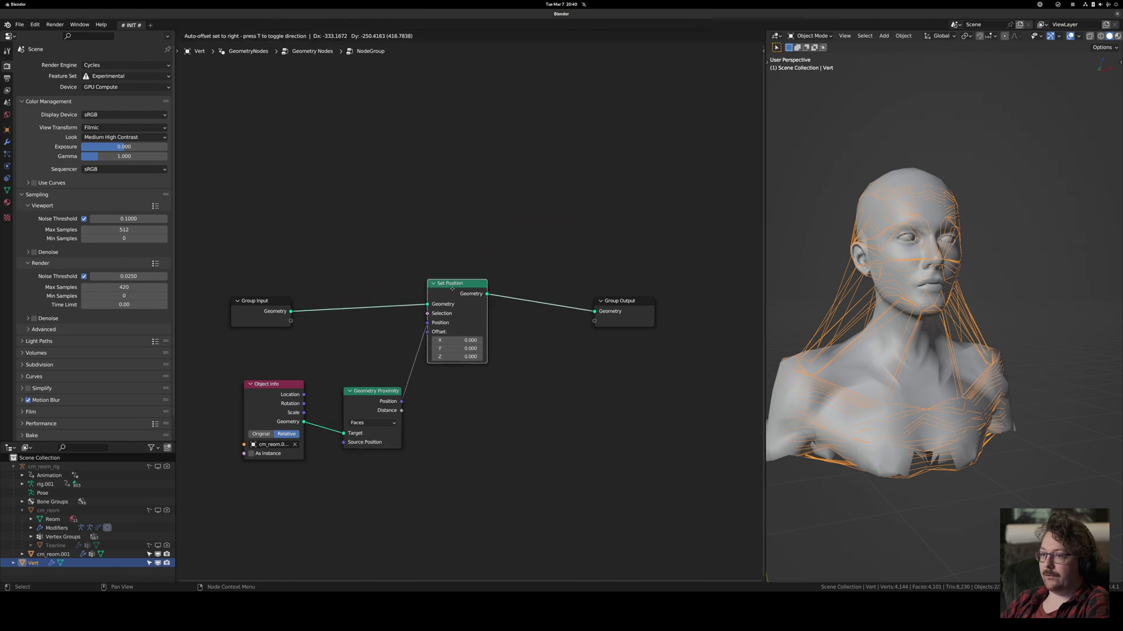
Insert a Resample Curve node between Set Position and Group Output inside the node group.
scroll(535, 315, up, 2)
key(shift+a)
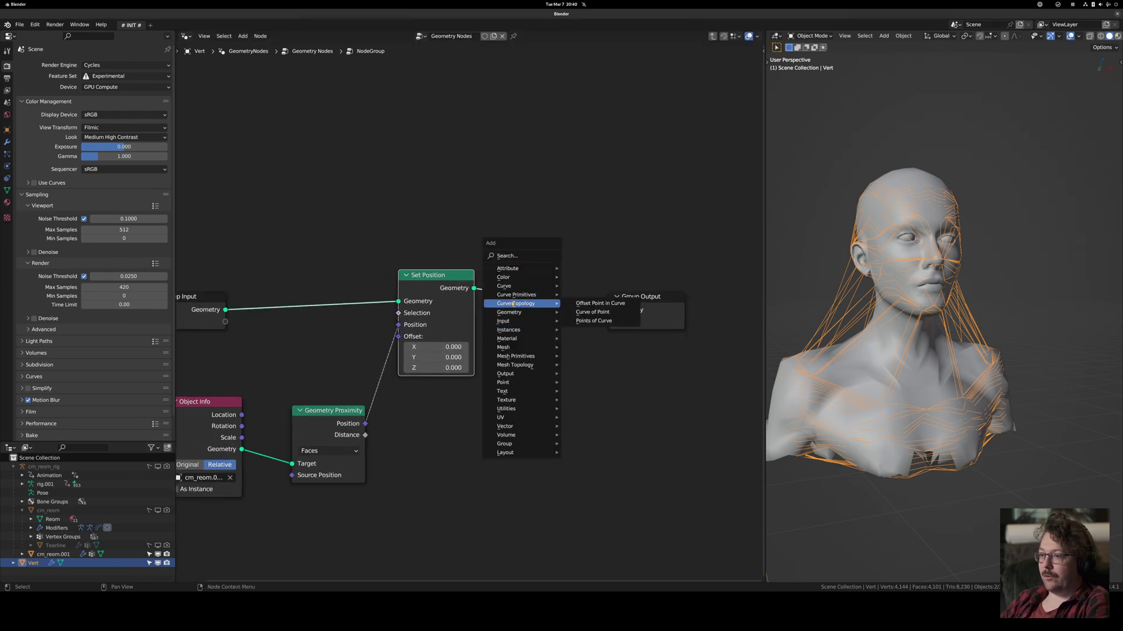
mouse_move(509, 286)
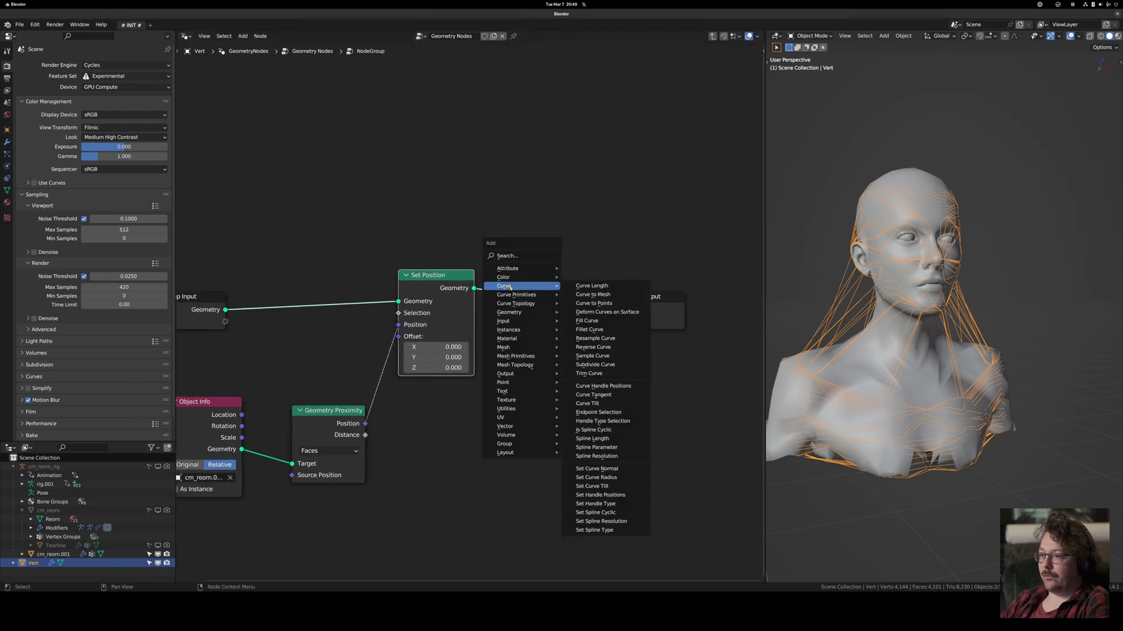
click(599, 338)
click(618, 382)
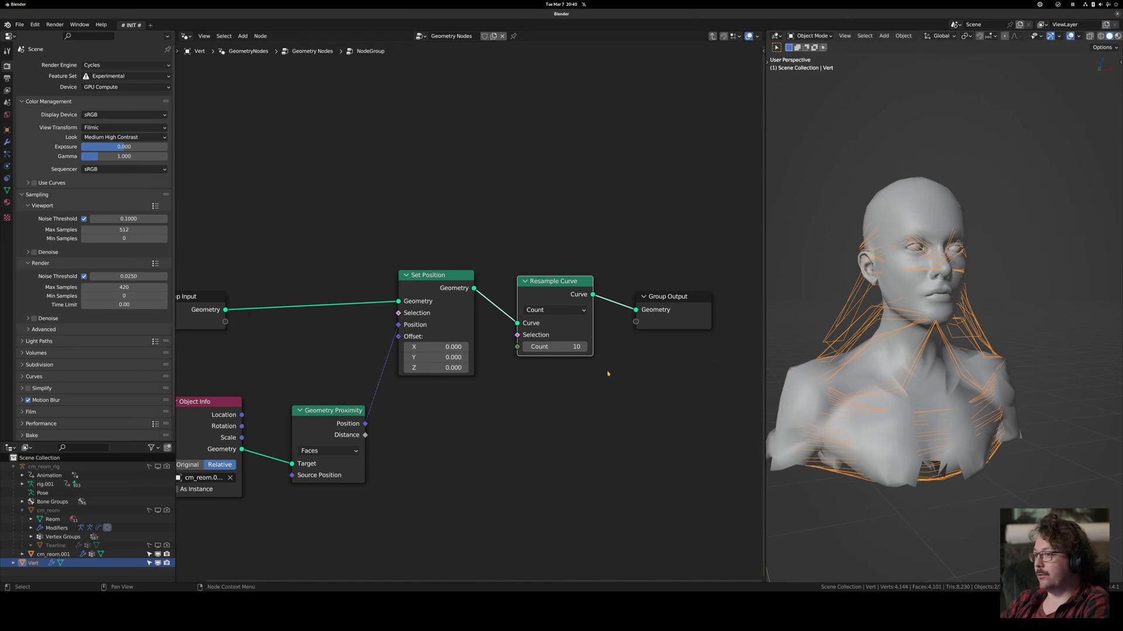
Switch the node group's Resample Curve to Length mode and set its Length to 0.01.
scroll(579, 365, up, 2)
click(564, 306)
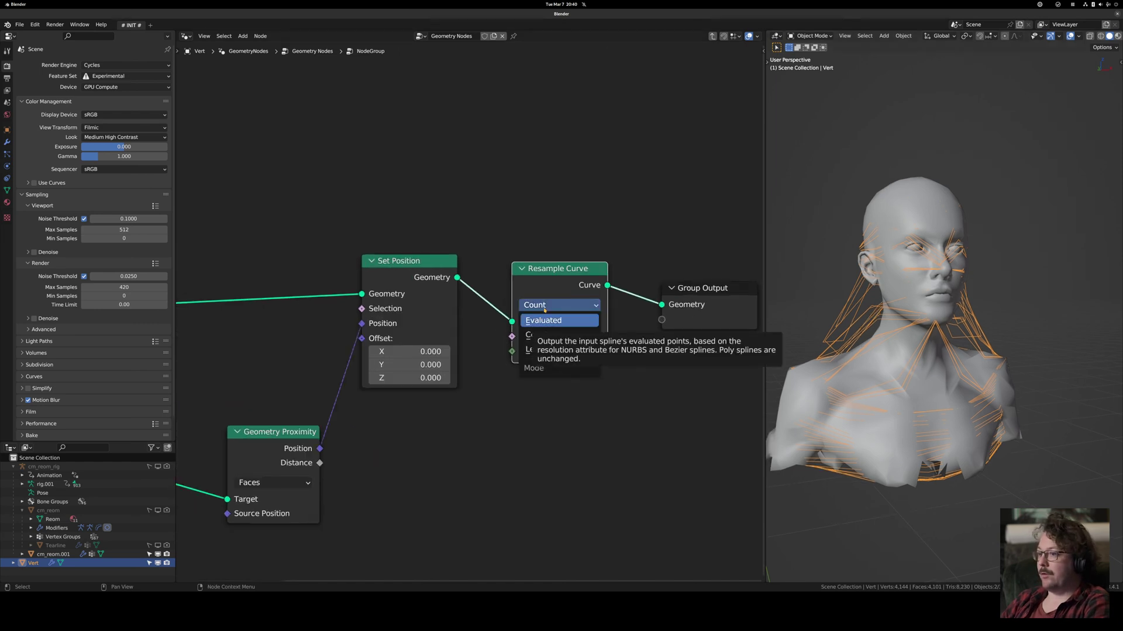
click(541, 349)
double_click(577, 352)
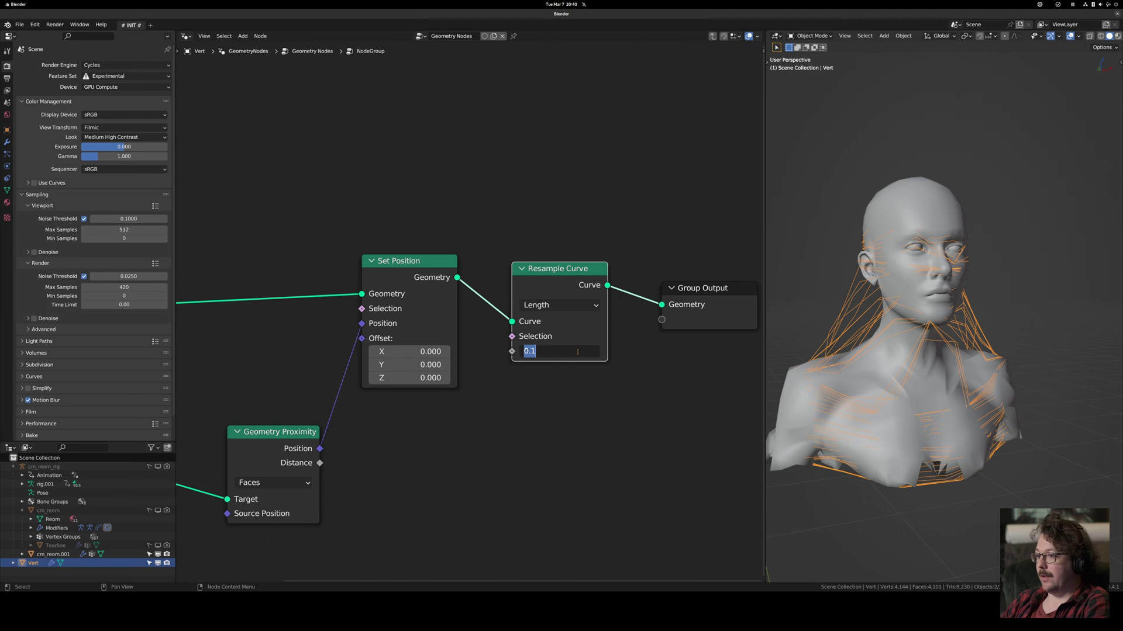
text(.01)
key(Return)
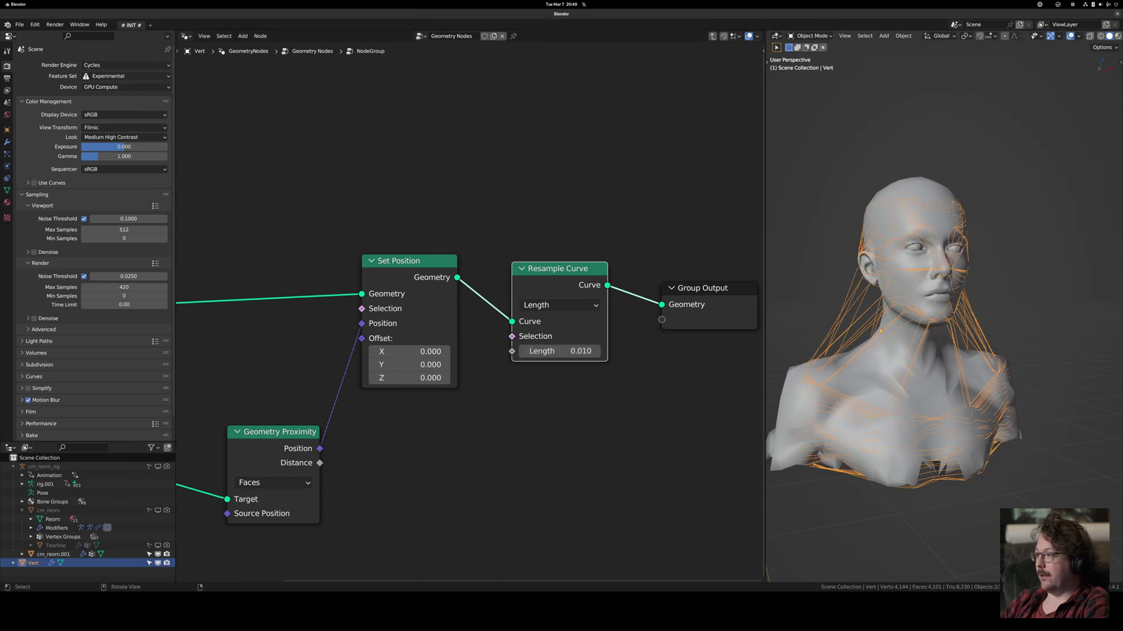
scroll(873, 322, up, 5)
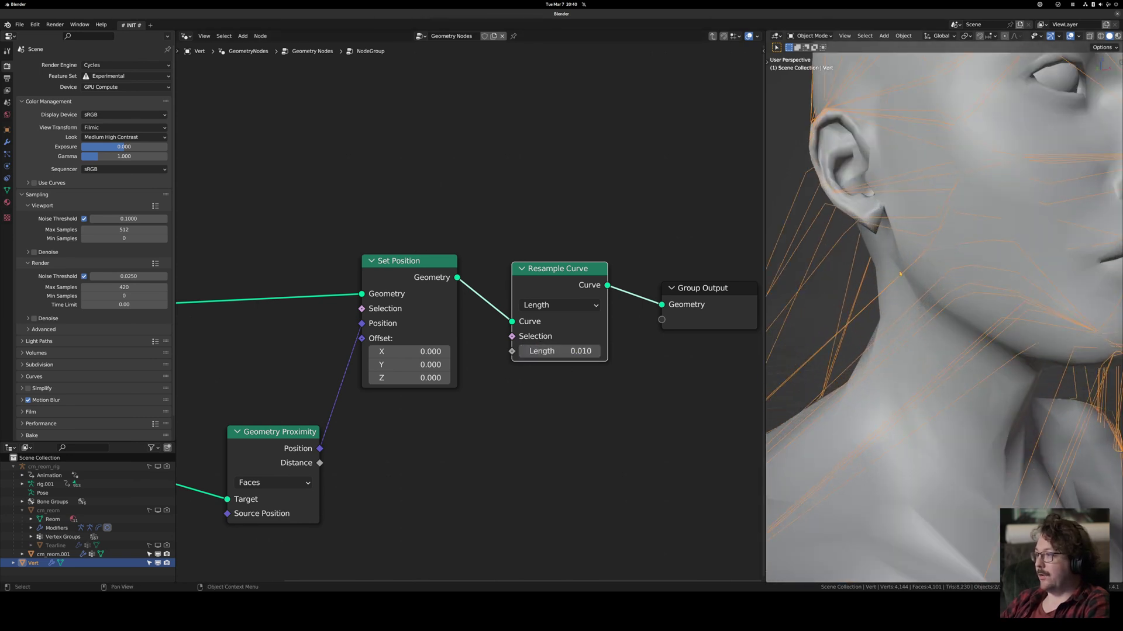
Lower the Resample Curve node's Length inside the node group to 0.001, after trying 0.0025.
middle_drag(879, 310, 849, 342)
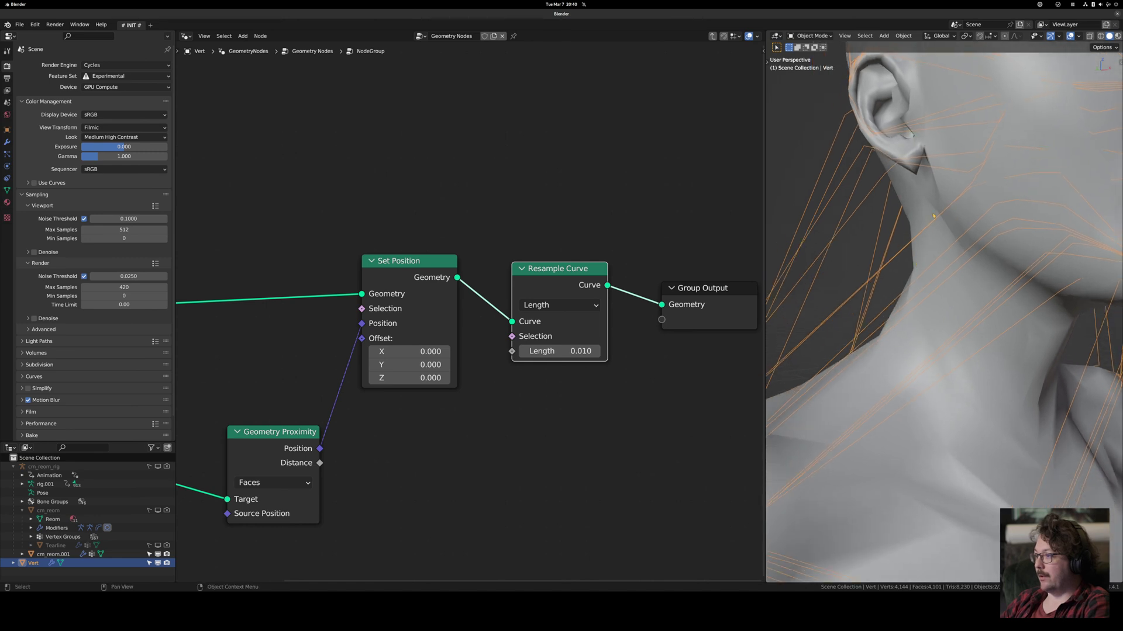
double_click(562, 352)
text(.0025)
key(Return)
double_click(562, 350)
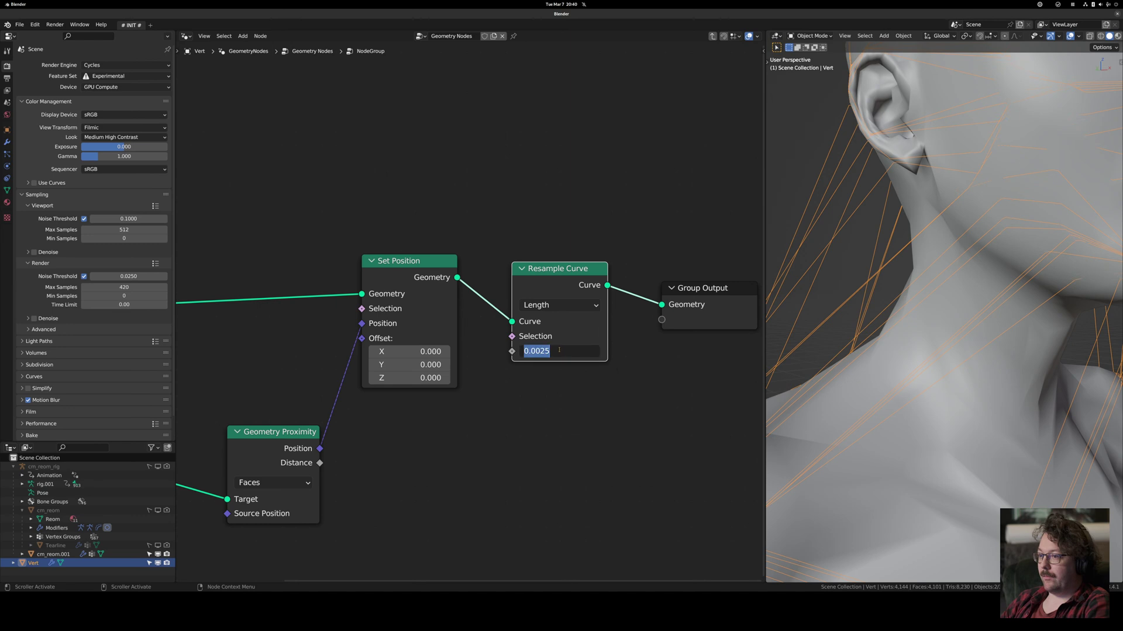
text(.001)
key(Return)
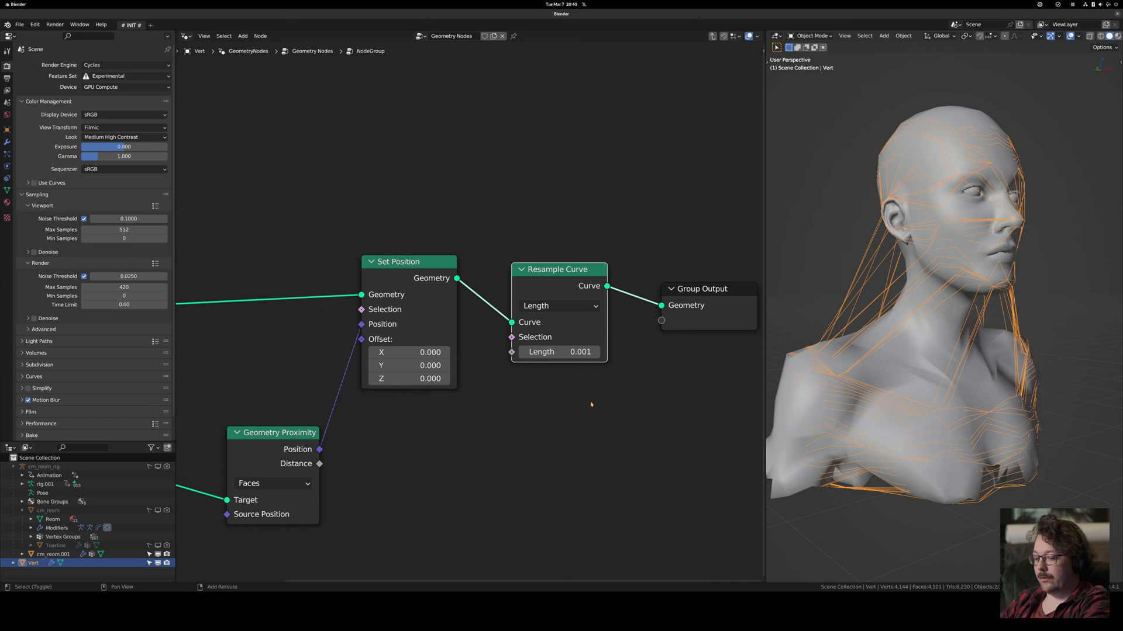
Exit the node group and duplicate it three times, chaining all four copies between Realize Instances and Group Output.
key(Tab)
middle_drag(511, 379, 544, 321)
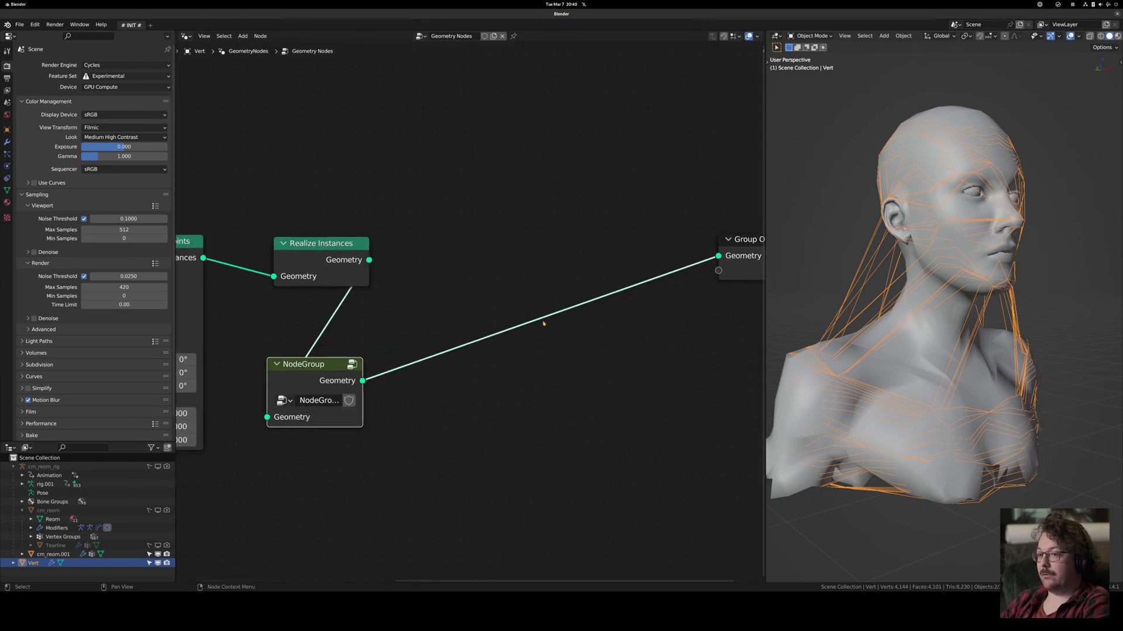
scroll(539, 322, down, 4)
drag(364, 359, 493, 357)
key(shift+d)
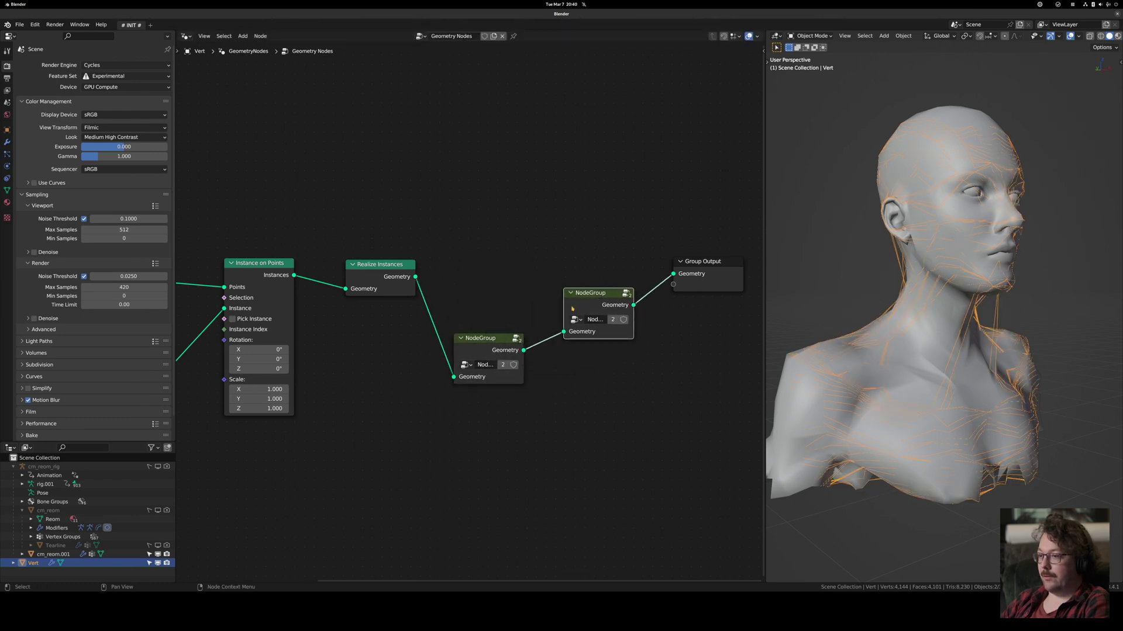
click(480, 285)
key(shift+d)
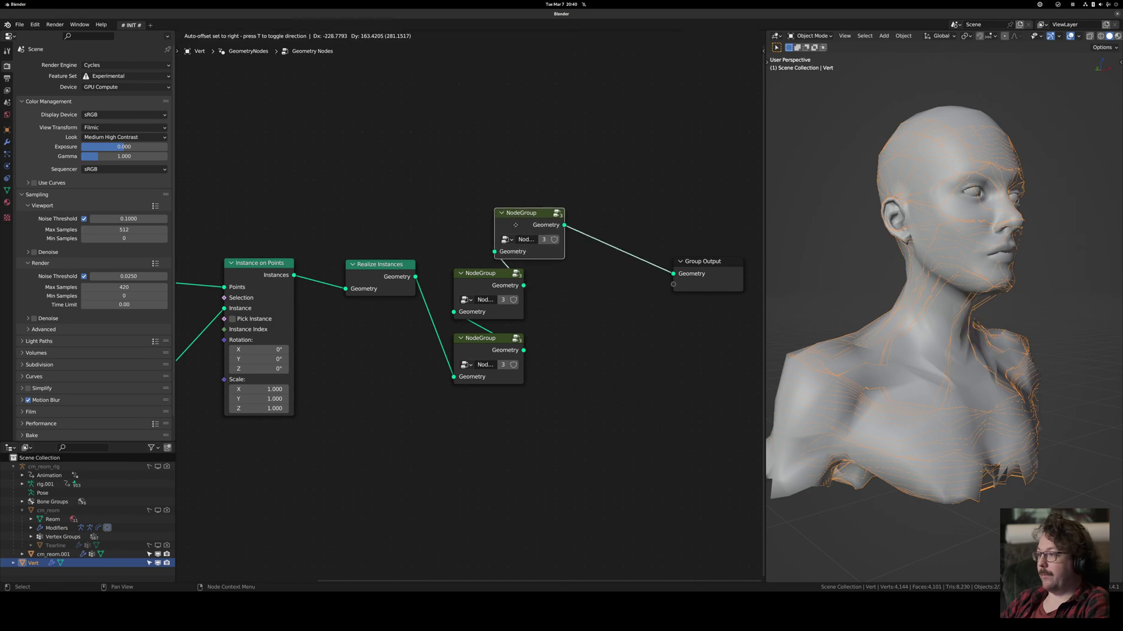
click(475, 231)
key(shift+d)
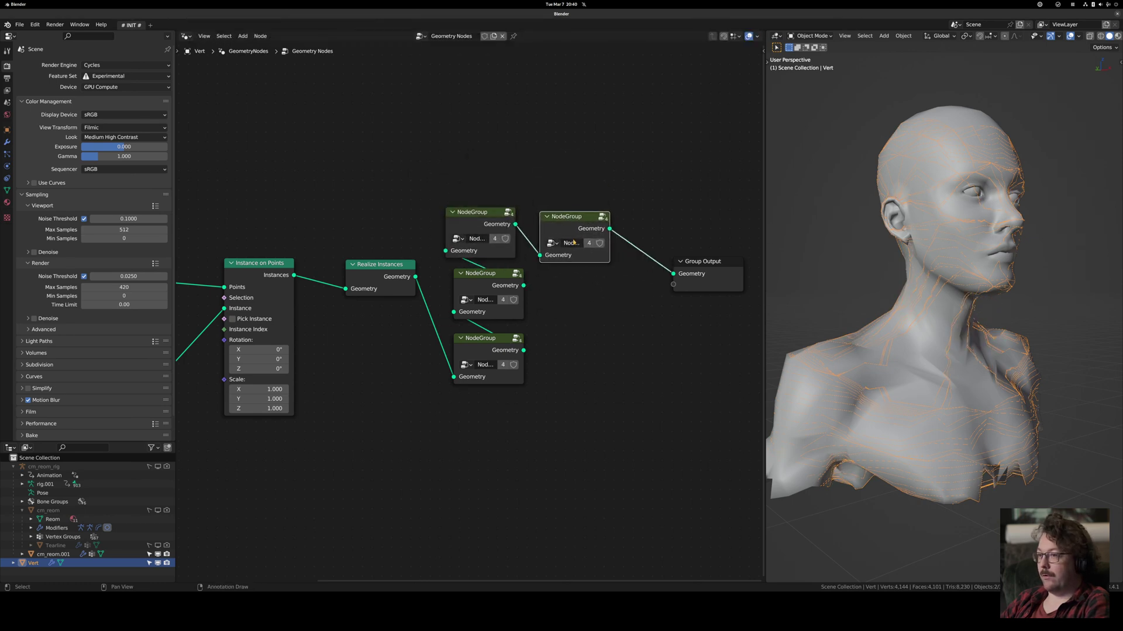
click(468, 169)
Line up the four chained node groups in a vertical column.
middle_drag(1040, 315, 1014, 310)
scroll(977, 312, up, 6)
scroll(942, 305, down, 5)
scroll(1014, 310, up, 1)
drag(473, 155, 524, 134)
drag(466, 219, 520, 194)
drag(484, 286, 533, 262)
drag(476, 349, 523, 327)
Move Group Output and the node group column farther from Realize Instances, and even out the column's spacing.
middle_drag(523, 328, 466, 365)
scroll(466, 365, down, 3)
drag(606, 331, 679, 331)
drag(412, 182, 517, 398)
key(g)
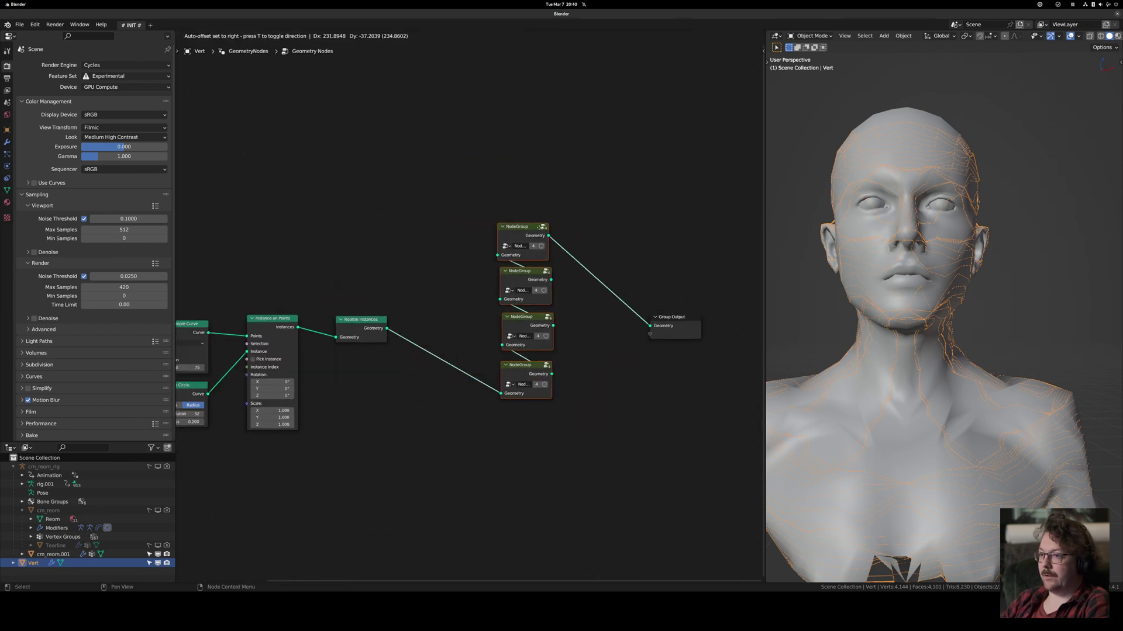
click(623, 383)
drag(551, 327, 548, 332)
drag(543, 276, 543, 283)
drag(531, 237, 540, 244)
Inspect how the projected curves follow the bust's face, neck and shoulders, and look over the node tree.
middle_drag(973, 292, 899, 301)
scroll(935, 295, up, 2)
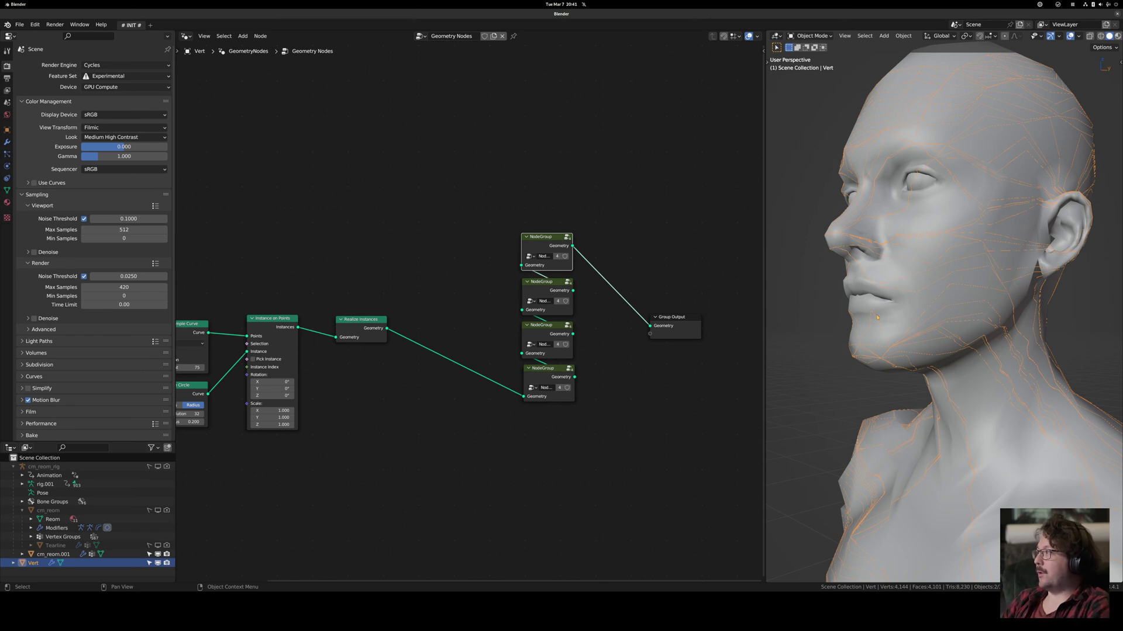
middle_drag(584, 337, 574, 338)
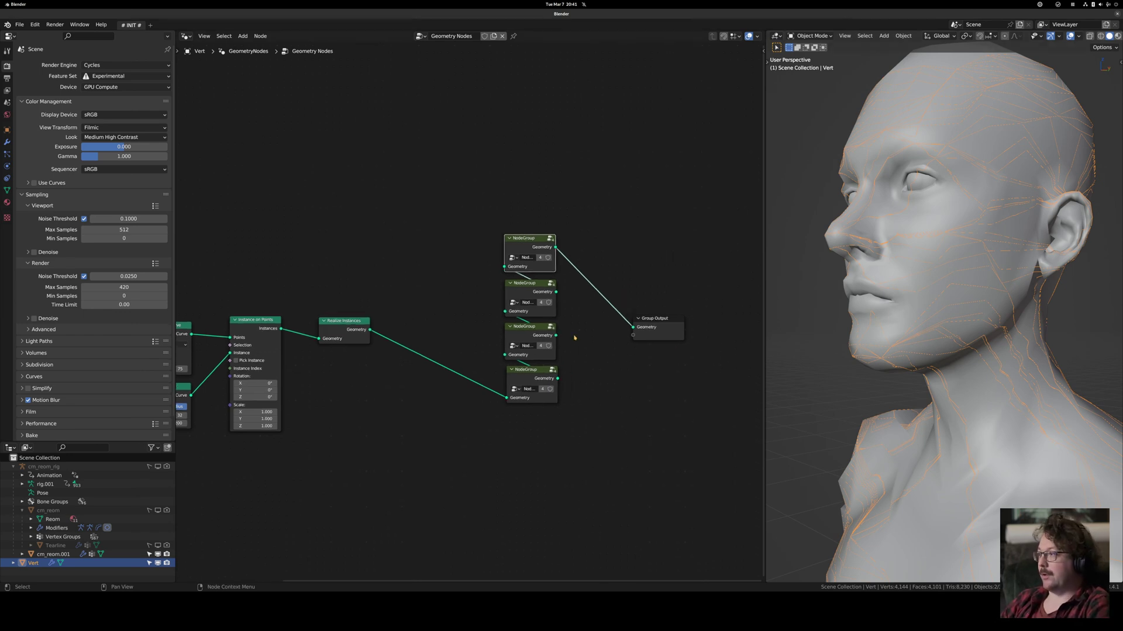
middle_drag(993, 331, 968, 324)
middle_drag(959, 327, 842, 334)
scroll(935, 342, down, 4)
middle_drag(935, 342, 817, 328)
scroll(943, 316, up, 4)
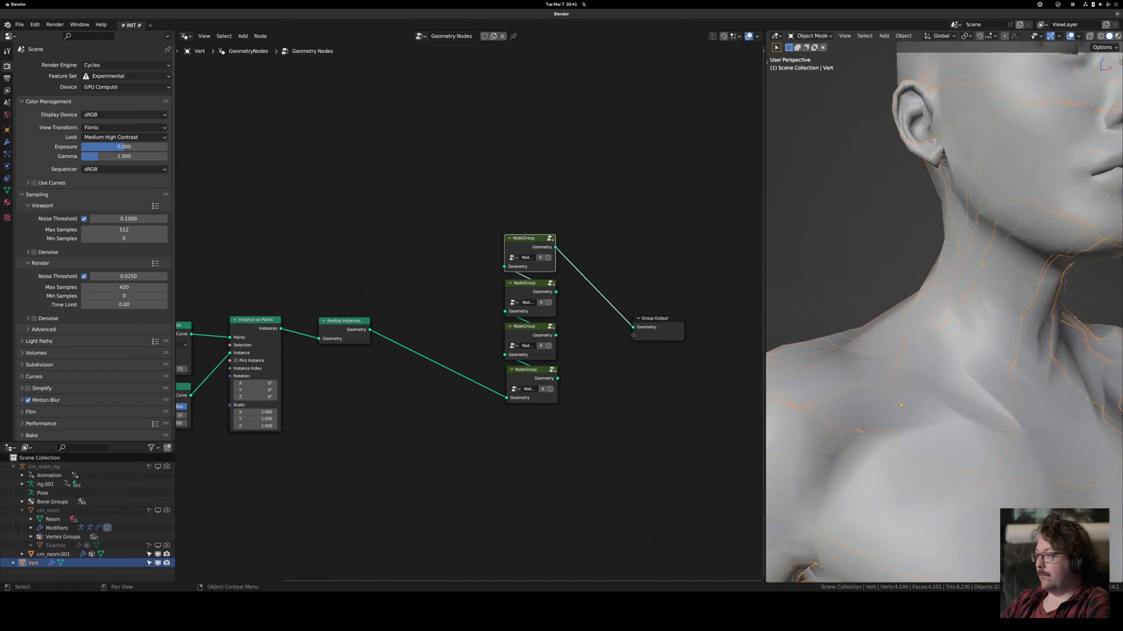
middle_drag(968, 320, 965, 325)
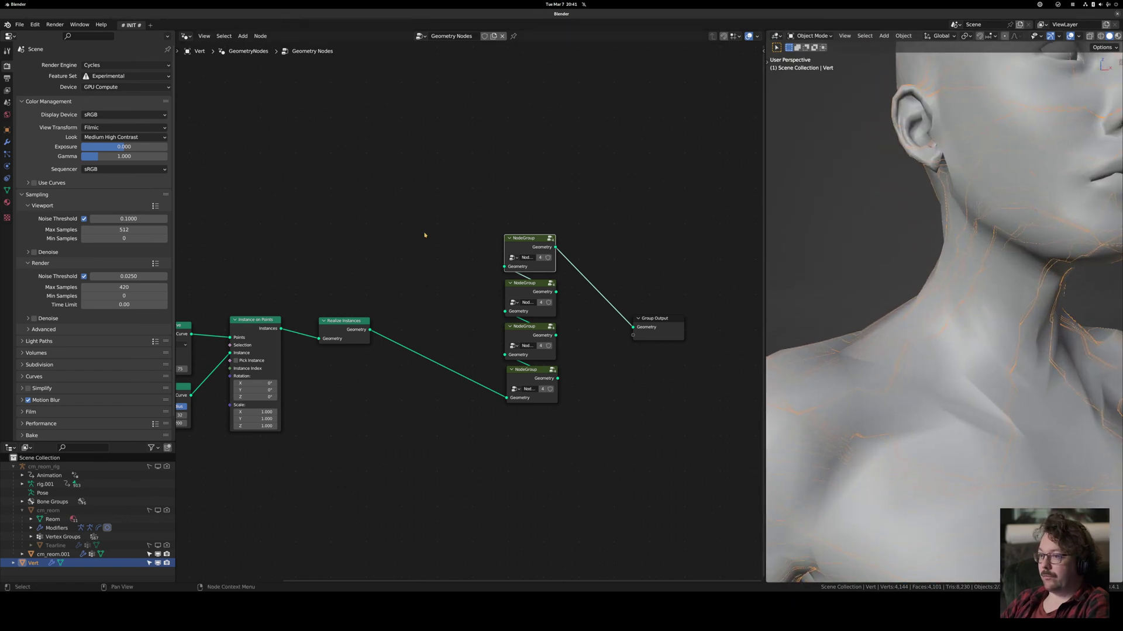
scroll(800, 331, down, 4)
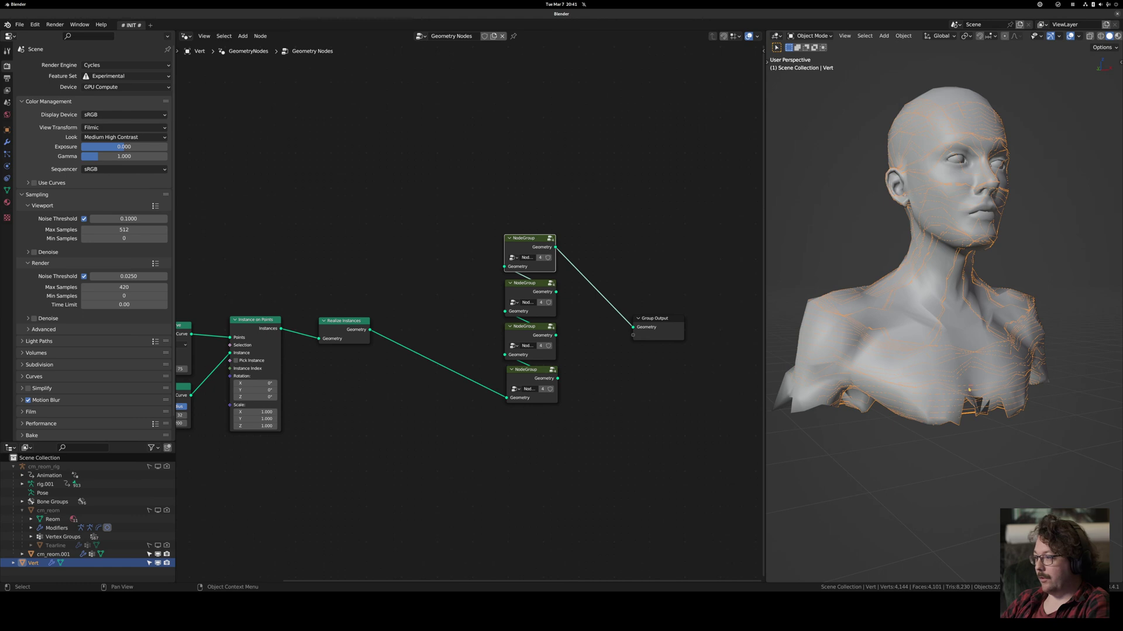
mouse_move(889, 333)
middle_down()
mouse_move(938, 344)
mouse_move(898, 336)
middle_up()
middle_drag(245, 422, 438, 392)
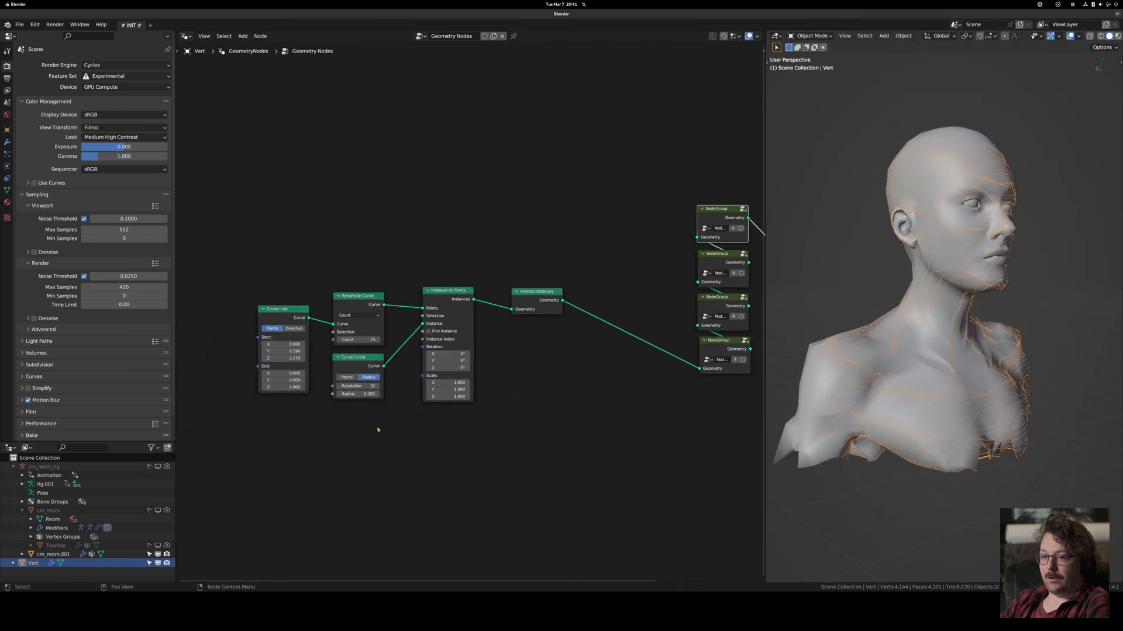
Disable the cm_reom.001 bust mesh in viewports and renders so only the curves are displayed.
drag(157, 555, 167, 555)
mouse_move(959, 346)
middle_down()
mouse_move(889, 353)
mouse_move(975, 359)
middle_up()
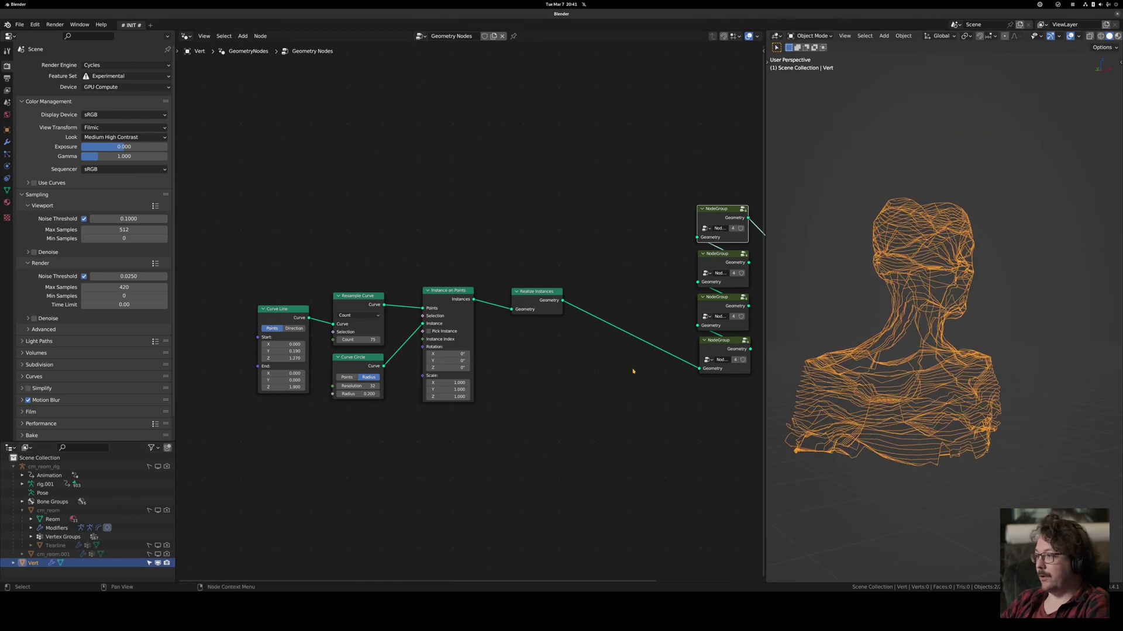
middle_drag(589, 367, 460, 379)
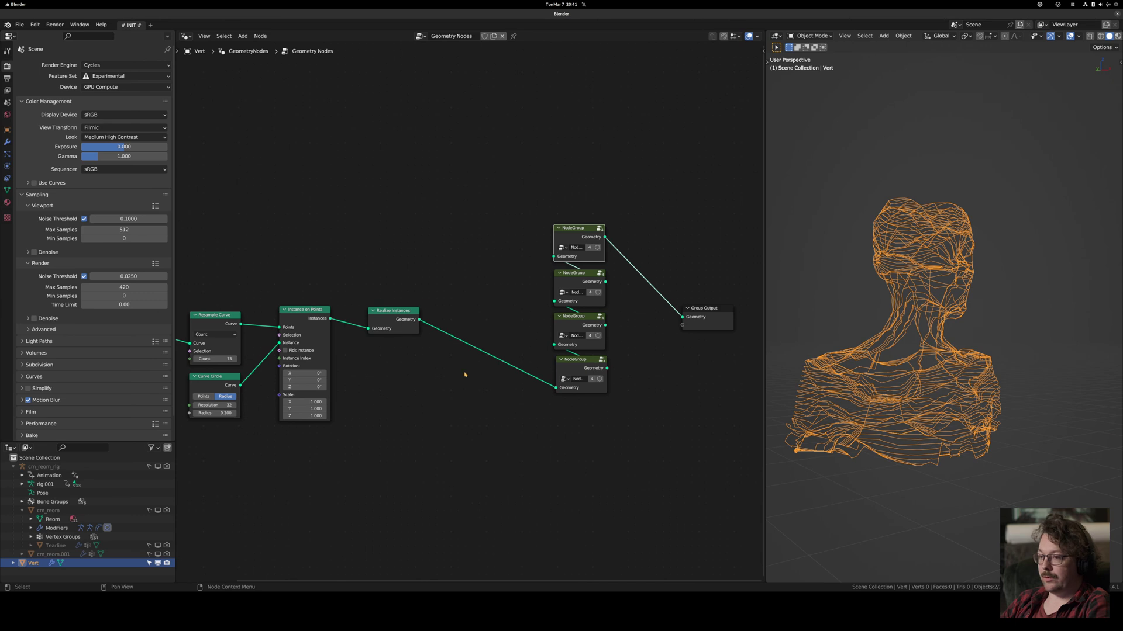
scroll(943, 397, up, 2)
middle_drag(944, 398, 966, 399)
Set the Curve Circle node's Resolution to 256.
middle_drag(468, 392, 496, 396)
scroll(496, 396, up, 3)
drag(411, 305, 400, 303)
middle_drag(281, 400, 482, 382)
click(389, 396)
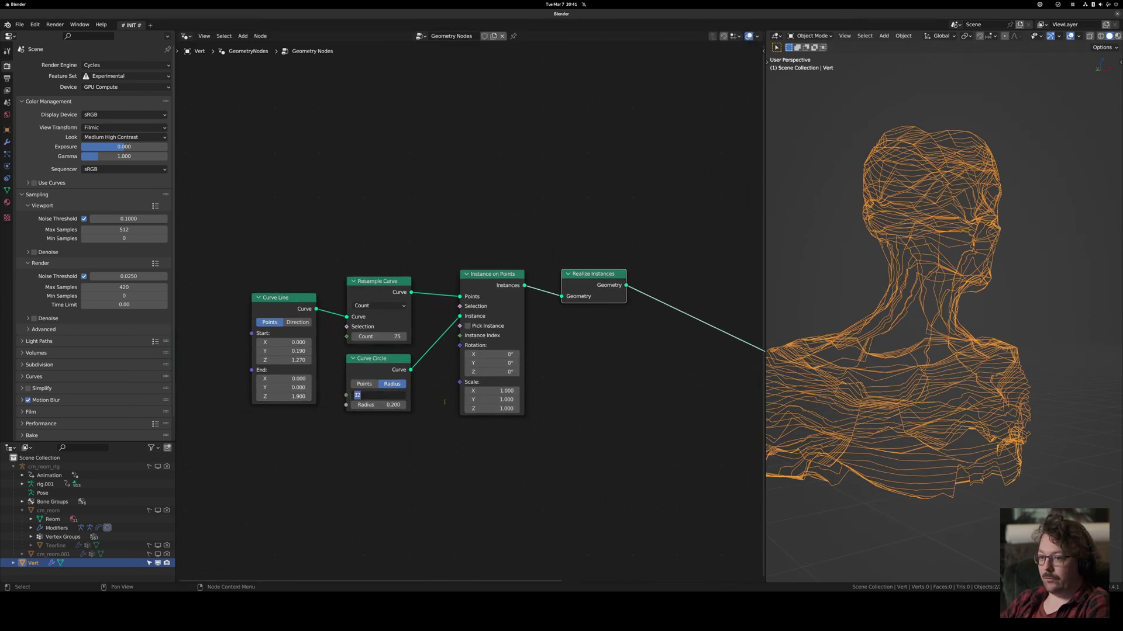
text(256)
key(Return)
Shift the node group column and Group Output away from Realize Instances to open a wide gap in the chain.
mouse_move(936, 328)
middle_down()
mouse_move(866, 331)
mouse_move(936, 325)
middle_up()
middle_drag(506, 374, 408, 406)
middle_drag(586, 279, 450, 426)
drag(458, 183, 730, 484)
middle_drag(661, 454, 544, 436)
key(g)
click(664, 431)
drag(500, 235, 630, 446)
drag(582, 241, 602, 243)
drag(517, 193, 644, 462)
key(g)
click(646, 252)
Tidy the alignment and spacing of the upper node groups in the column.
middle_drag(263, 331, 482, 311)
middle_drag(414, 301, 368, 401)
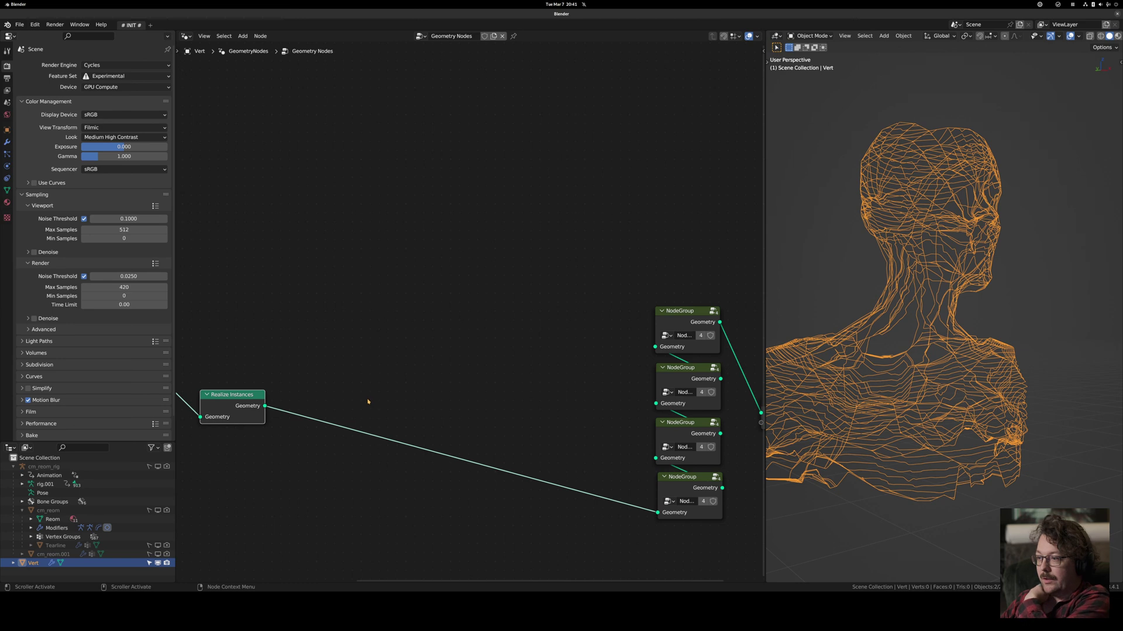
drag(686, 426, 687, 429)
drag(681, 368, 683, 374)
mouse_move(675, 327)
mouse_down()
mouse_move(678, 340)
mouse_move(678, 323)
mouse_up()
Insert a Set Position node on the link between Realize Instances and the first node group, level with Realize Instances.
middle_drag(447, 404, 446, 376)
scroll(328, 393, up, 3)
key(shift+a)
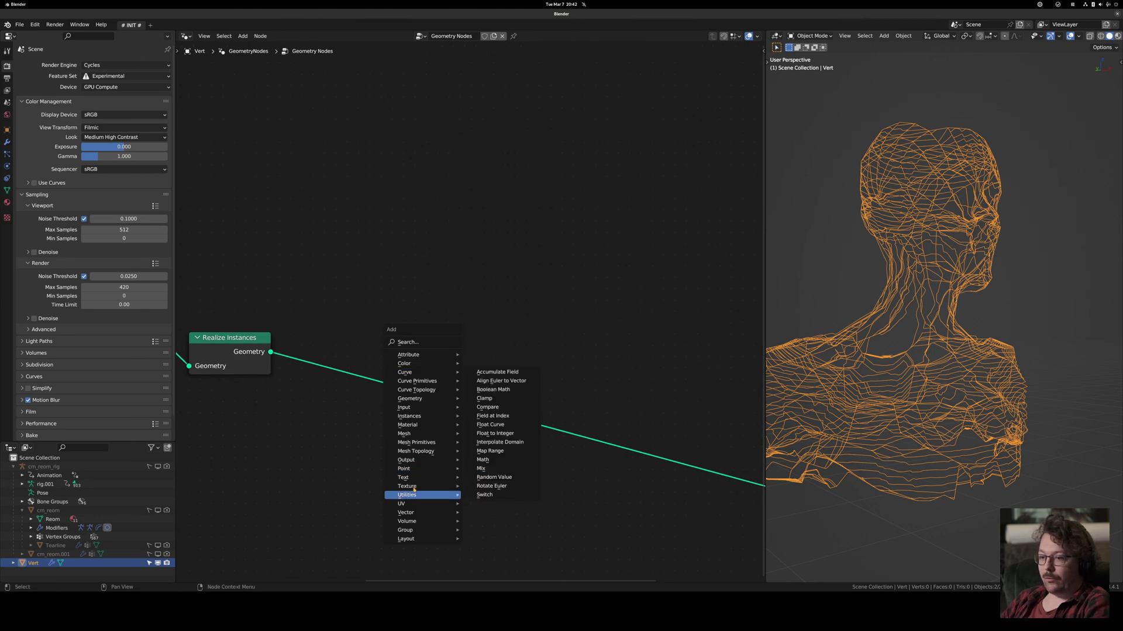
mouse_move(421, 398)
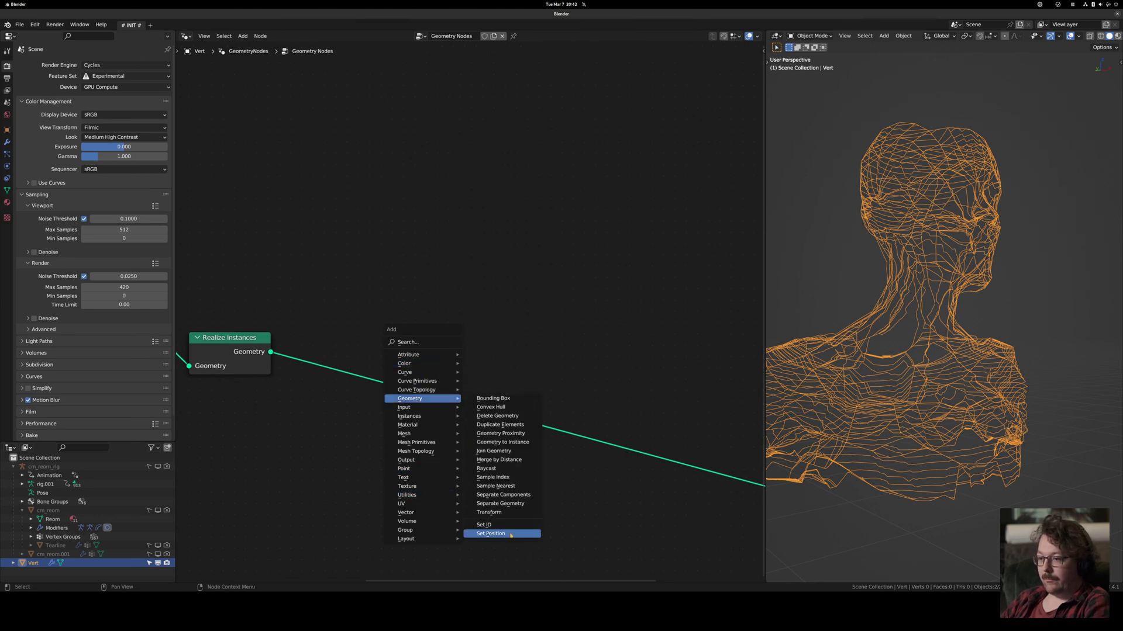
click(491, 534)
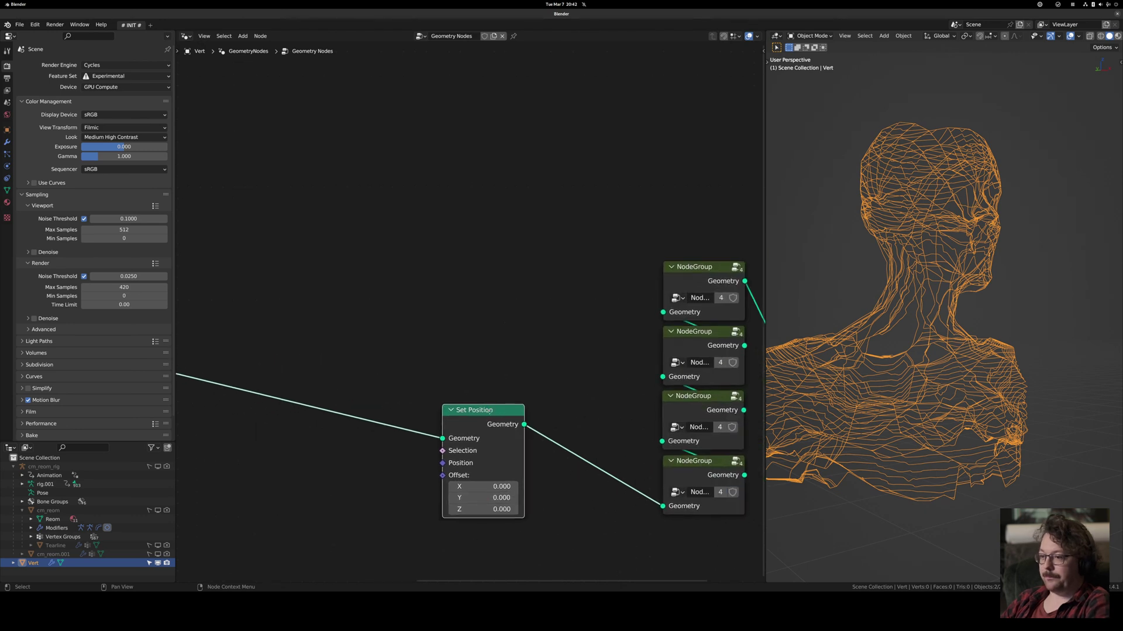
middle_drag(523, 440, 549, 419)
middle_drag(421, 441, 498, 405)
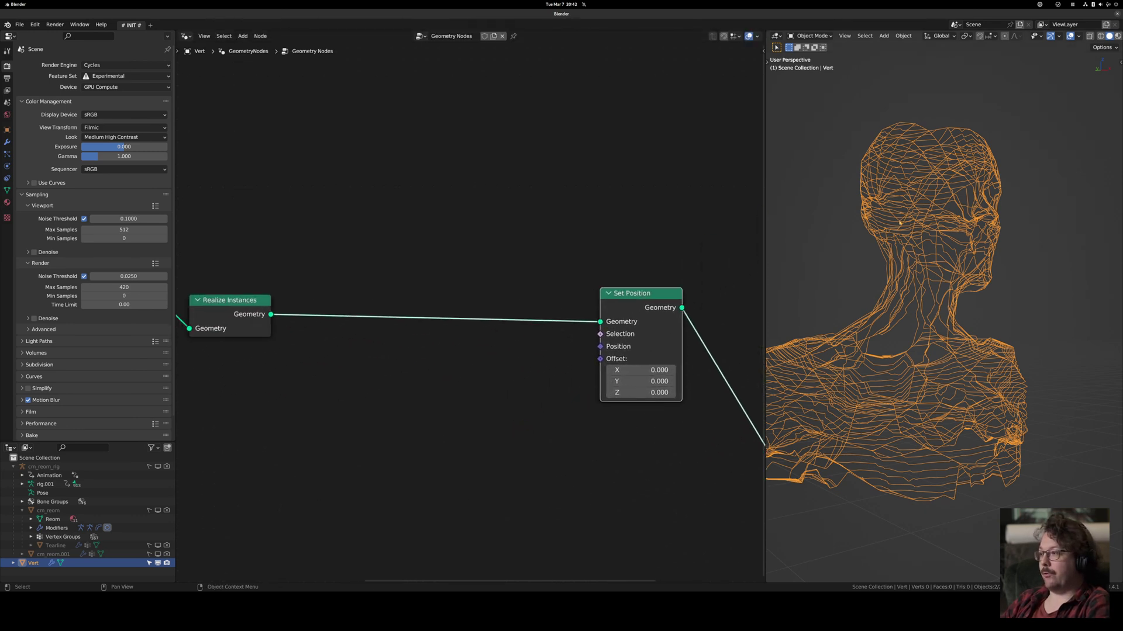
drag(643, 306, 630, 296)
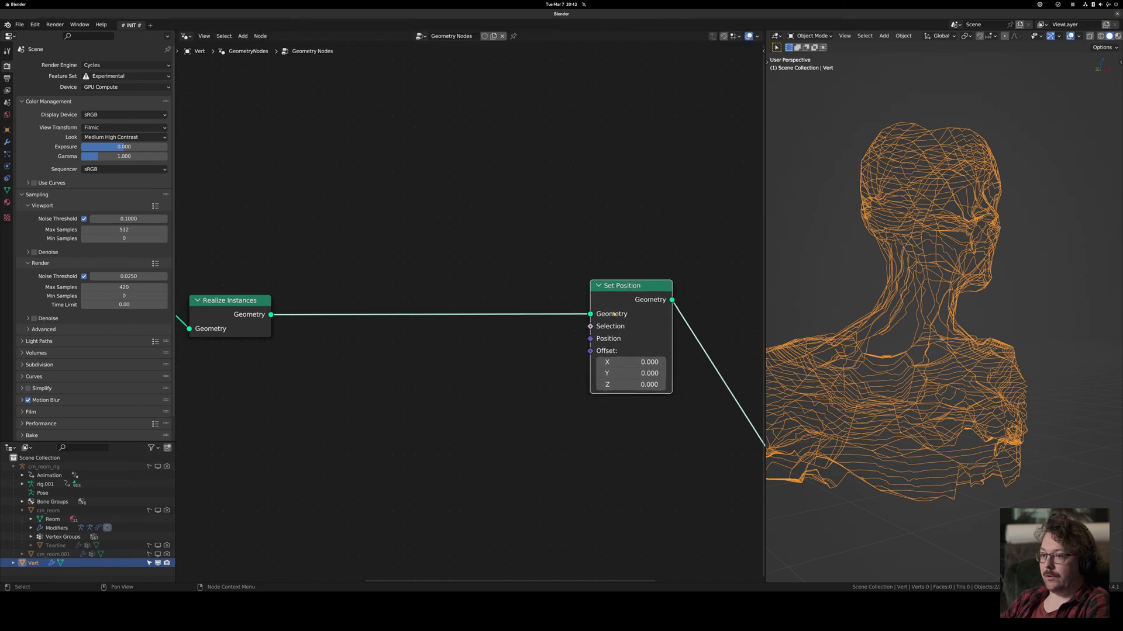
Add a Noise Texture node below Realize Instances.
middle_drag(363, 437, 419, 421)
key(shift+a)
mouse_move(351, 517)
click(449, 494)
click(344, 380)
middle_drag(348, 381, 421, 381)
Connect the Noise Texture's Color output to a new Vector Math node placed beside it.
drag(399, 380, 470, 379)
text(sub)
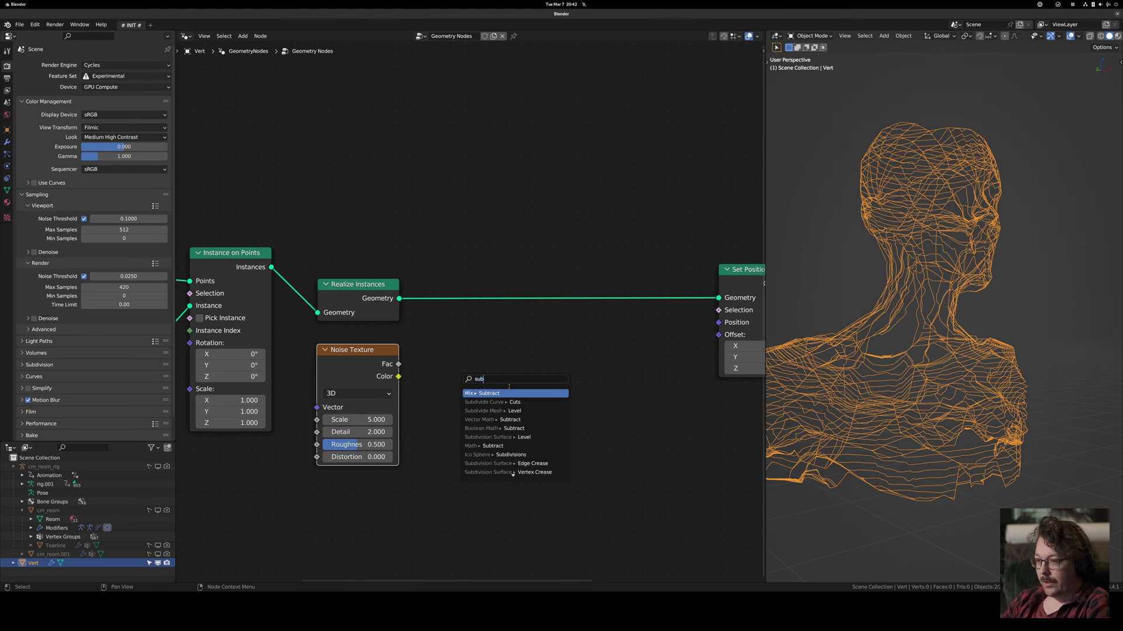
key(BackSpace)
key(BackSpace)
key(BackSpace)
text(vec)
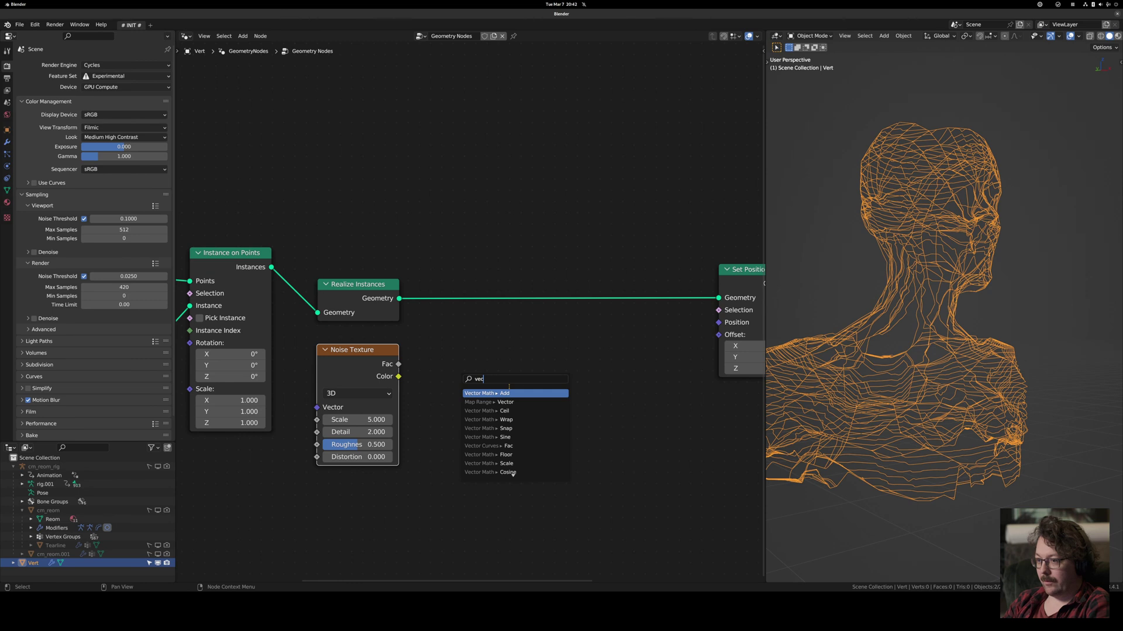
key(Return)
click(485, 346)
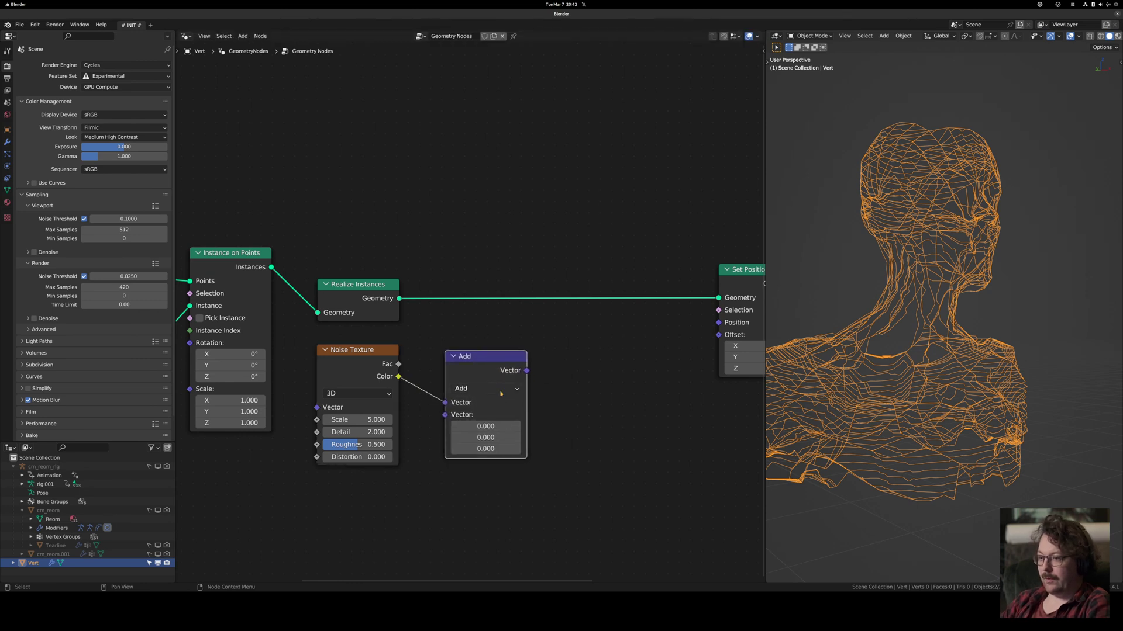
Switch the Vector Math node to Subtract and set all three components of its second vector to 0.5.
click(476, 389)
click(476, 377)
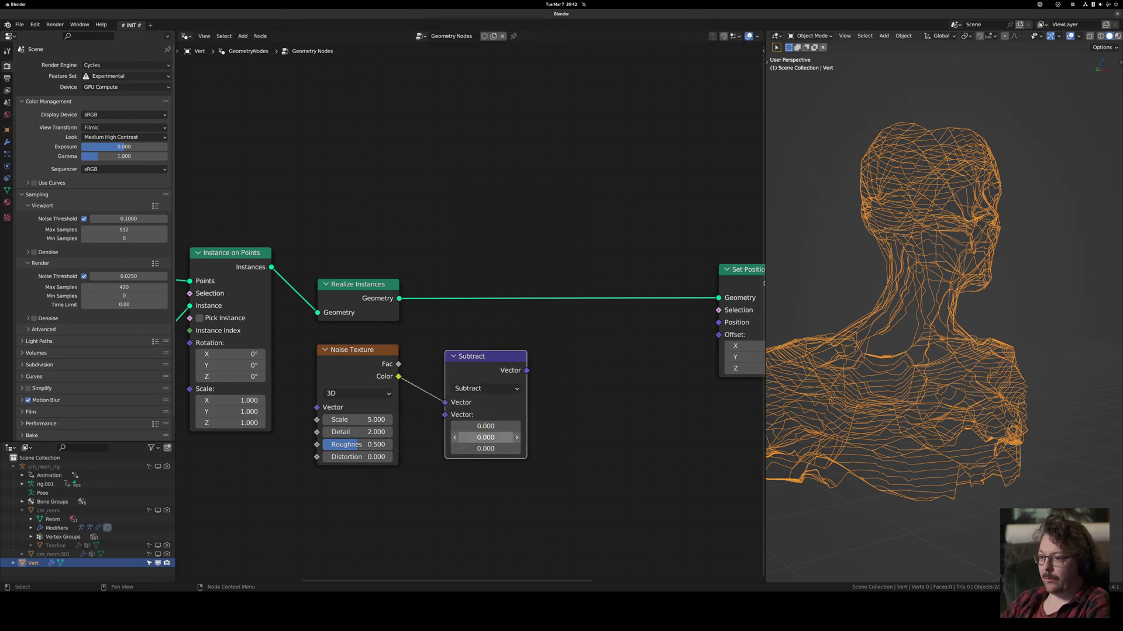
click(483, 425)
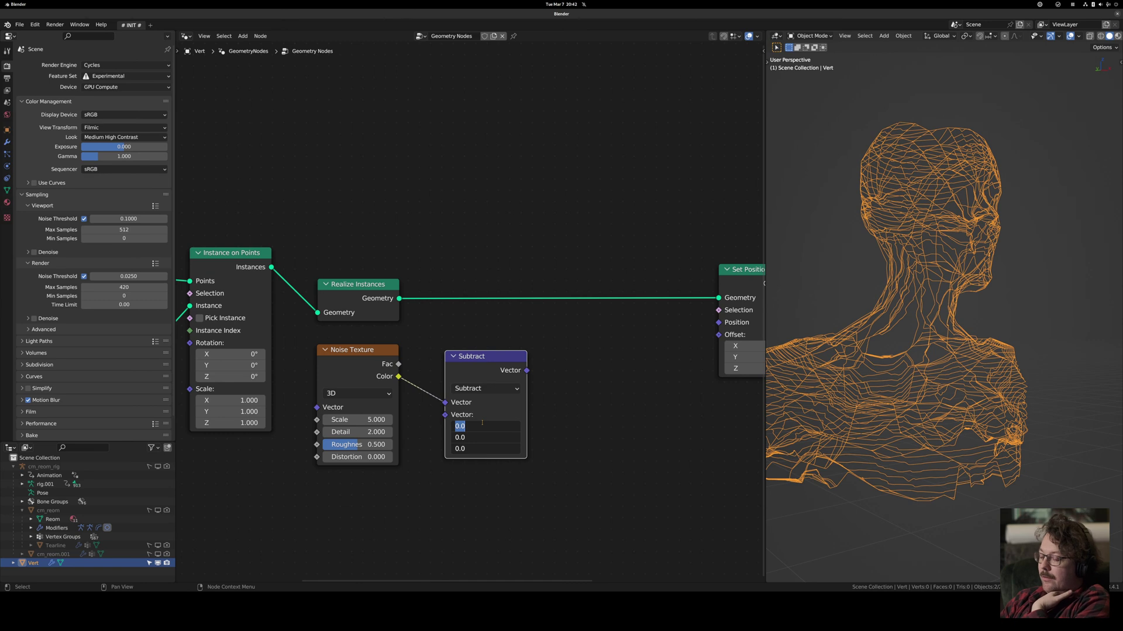
key(Return)
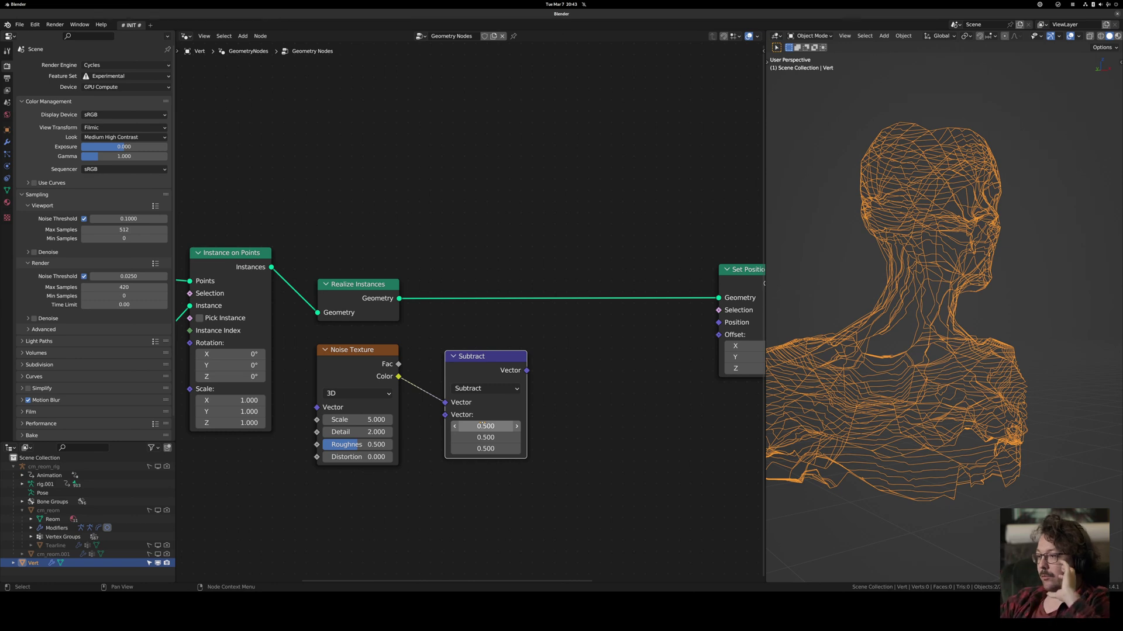
Connect a vector Multiply node after Subtract and set all three components of its second vector to 0.1.
middle_drag(562, 374, 451, 399)
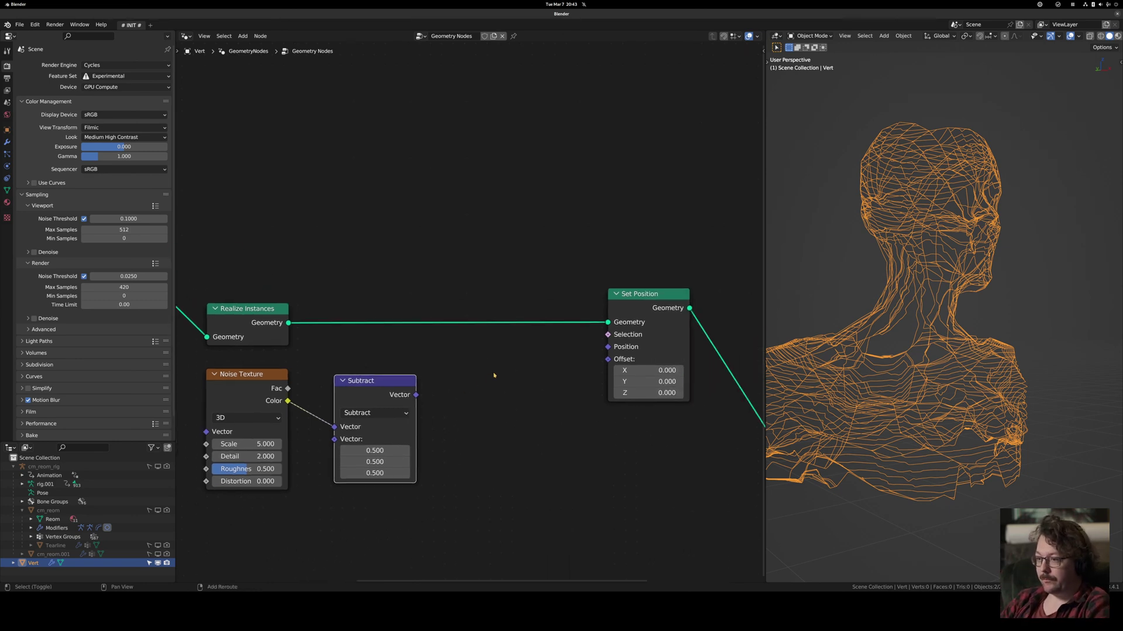
drag(414, 396, 469, 396)
text(mul)
key(Return)
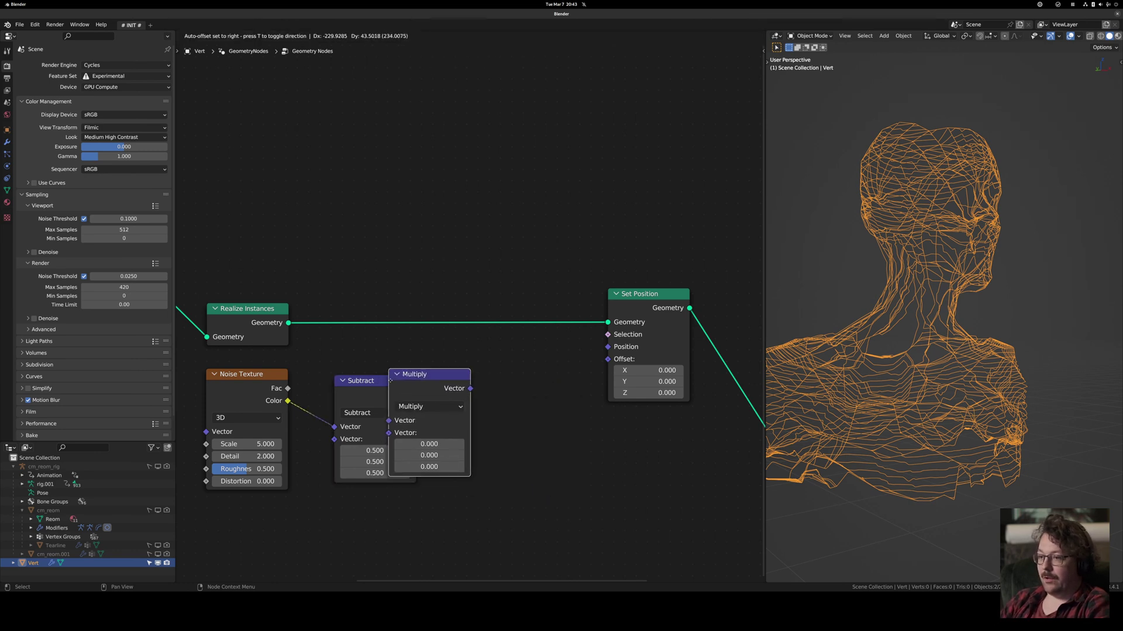
click(468, 439)
click(459, 439)
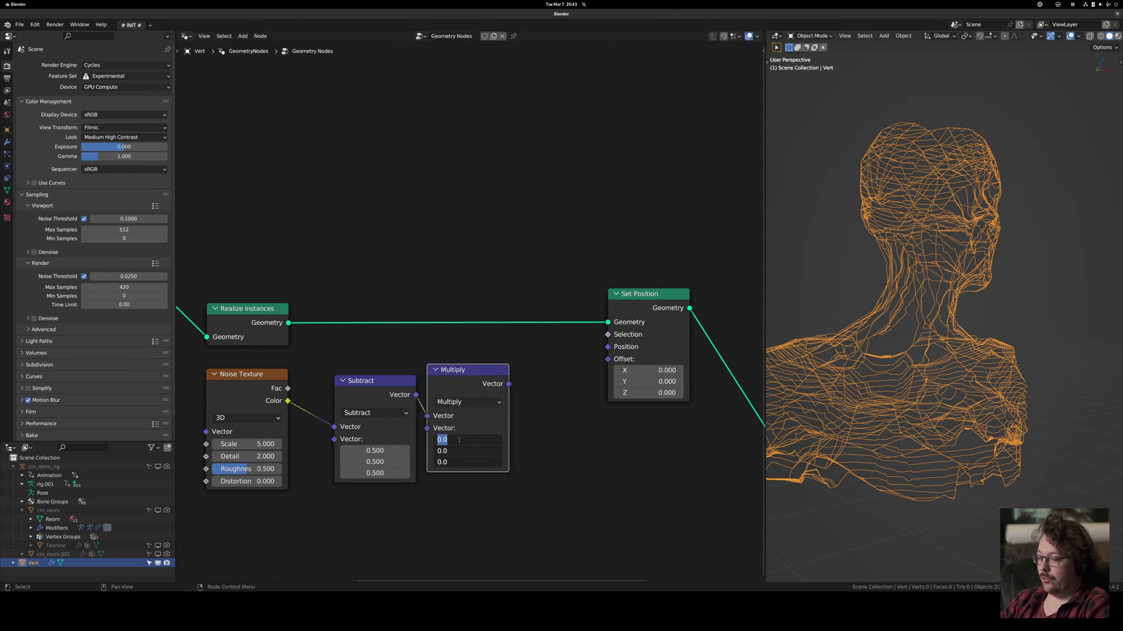
text(.1)
key(Return)
Mute the four chained node groups between Set Position and Group Output.
scroll(520, 313, down, 3)
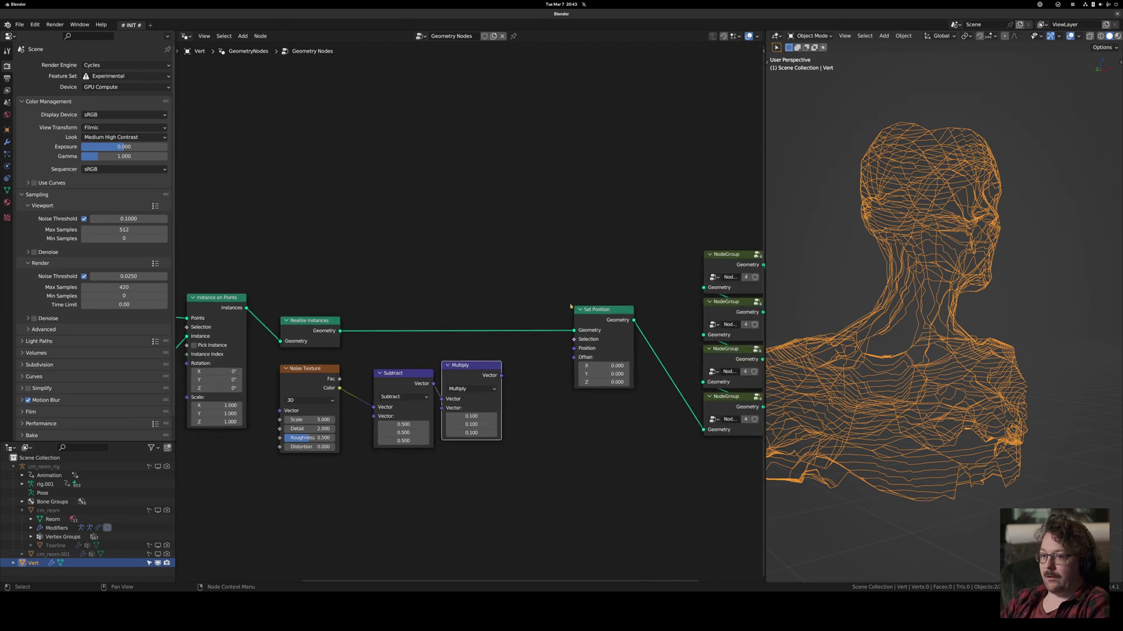
middle_drag(636, 345, 499, 361)
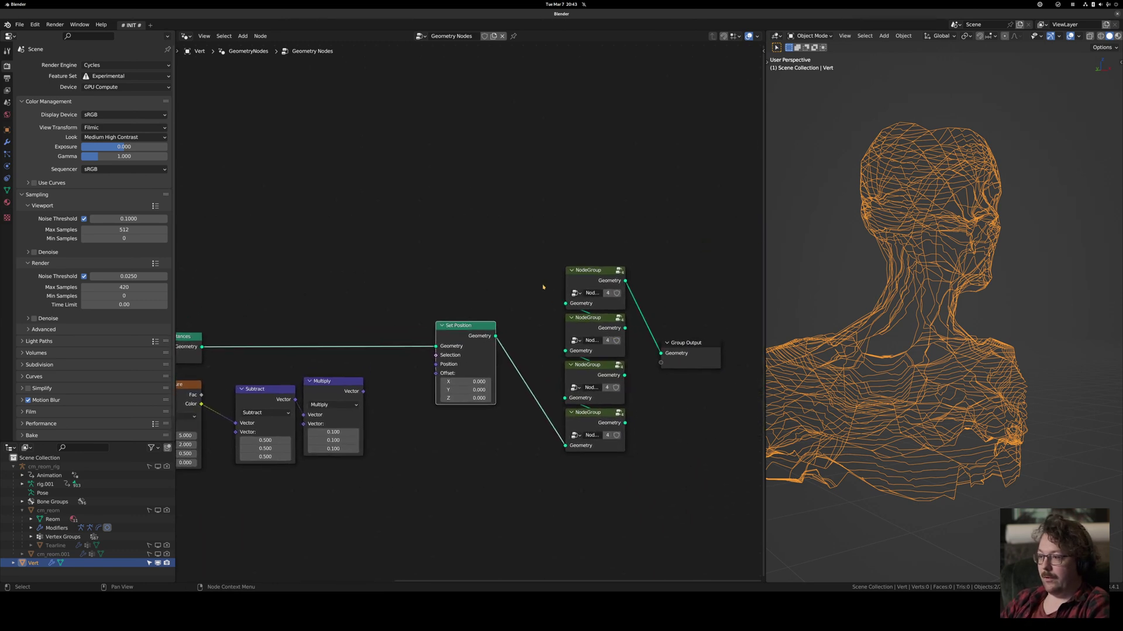
drag(419, 241, 562, 374)
drag(591, 226, 613, 504)
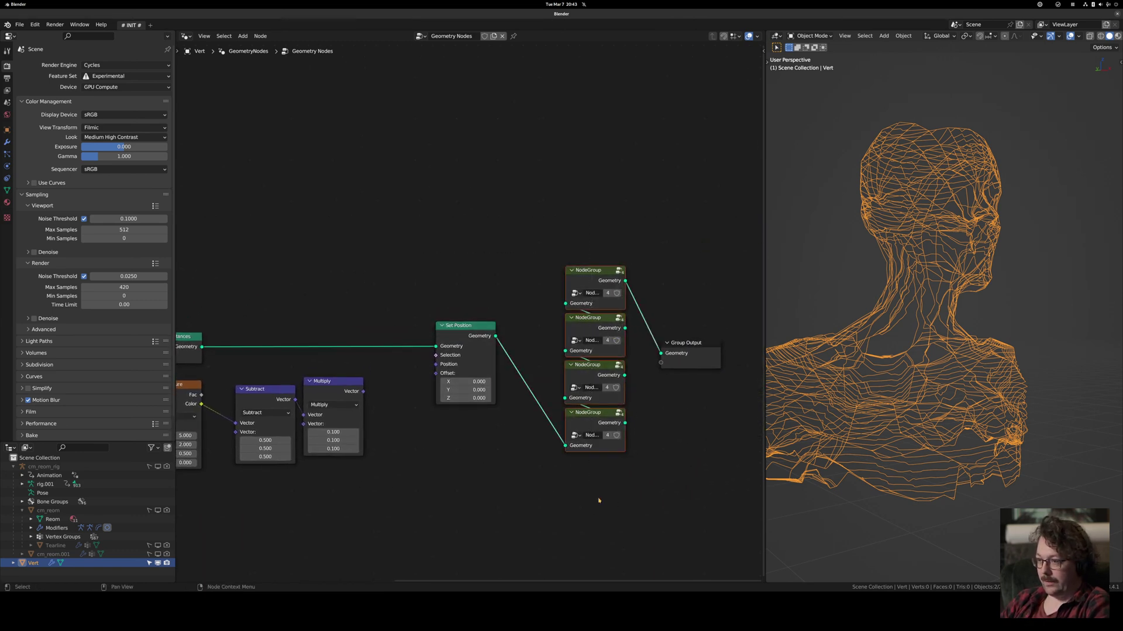
key(m)
middle_drag(415, 436, 482, 456)
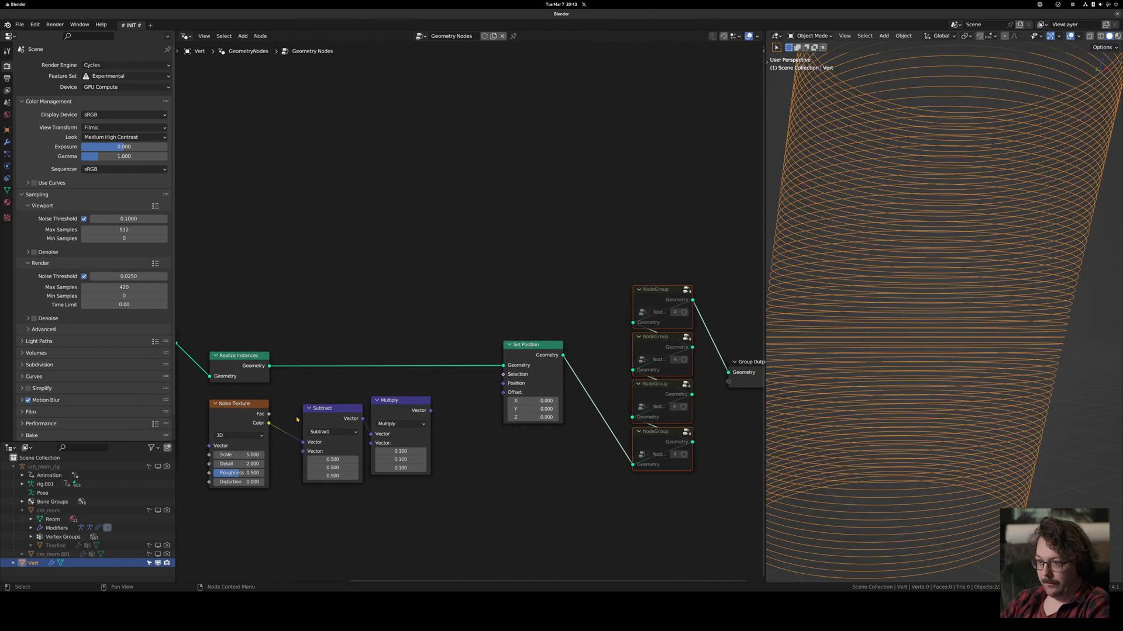
Move the Subtract node slightly towards the Noise Texture and connect Multiply's Vector output to Set Position's Offset.
drag(338, 415, 313, 414)
drag(430, 410, 503, 392)
middle_drag(480, 448, 491, 437)
scroll(497, 439, down, 2)
Adjust the Multiply node's second vector and set the Noise Texture's Scale to about 3.93 and Distortion to about 0.97.
mouse_move(421, 442)
mouse_down()
mouse_move(421, 456)
mouse_move(459, 456)
mouse_move(414, 456)
mouse_move(430, 456)
mouse_up()
middle_drag(431, 456, 452, 455)
scroll(325, 452, up, 1)
drag(316, 440, 339, 467)
scroll(811, 398, down, 5)
mouse_move(929, 359)
middle_down()
mouse_move(862, 376)
mouse_move(920, 372)
middle_up()
Unmute the four chained node groups after Set Position.
middle_drag(571, 389, 462, 404)
drag(565, 260, 690, 490)
key(m)
Set all three components of the Multiply node's second vector to 0.990.
middle_drag(907, 371, 969, 340)
scroll(968, 340, down, 2)
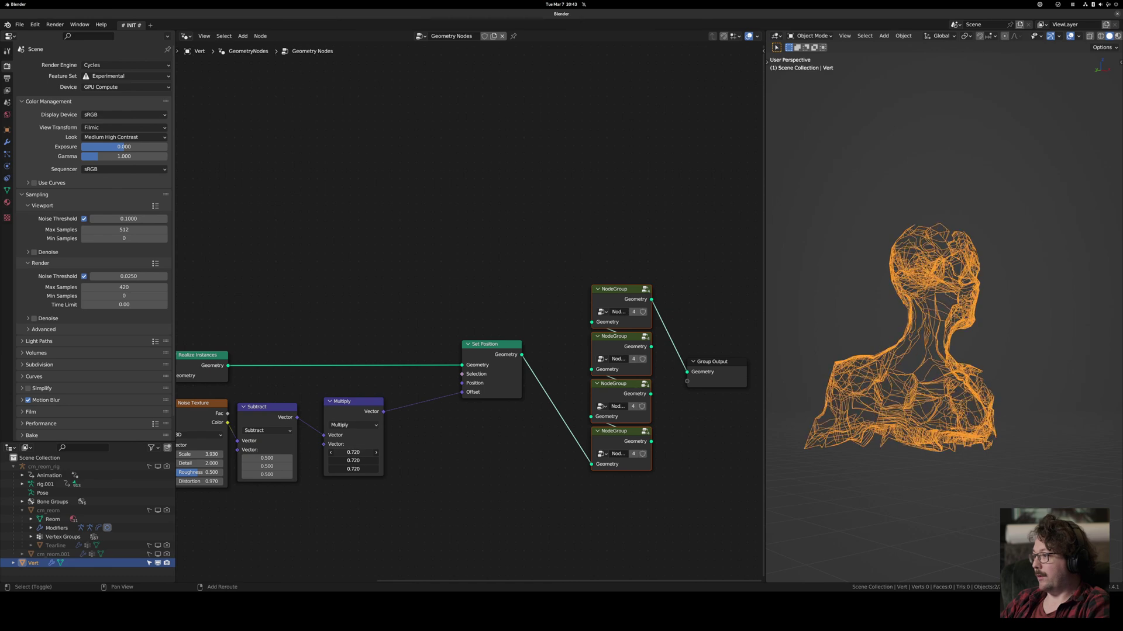
shift+drag(376, 459, 371, 459)
Examine the noise-displaced curves around the bust's head and neck from several angles and distances.
middle_drag(1005, 380, 983, 374)
mouse_move(913, 410)
middle_down()
mouse_move(959, 416)
mouse_move(889, 423)
mouse_move(836, 410)
mouse_move(967, 401)
mouse_move(936, 412)
mouse_move(955, 423)
mouse_move(915, 389)
mouse_move(971, 371)
mouse_move(868, 385)
mouse_move(932, 400)
mouse_move(915, 396)
middle_up()
scroll(954, 422, up, 4)
scroll(930, 404, down, 4)
scroll(932, 400, up, 4)
scroll(916, 396, down, 1)
shift+middle_drag(896, 256, 920, 280)
scroll(920, 280, down, 2)
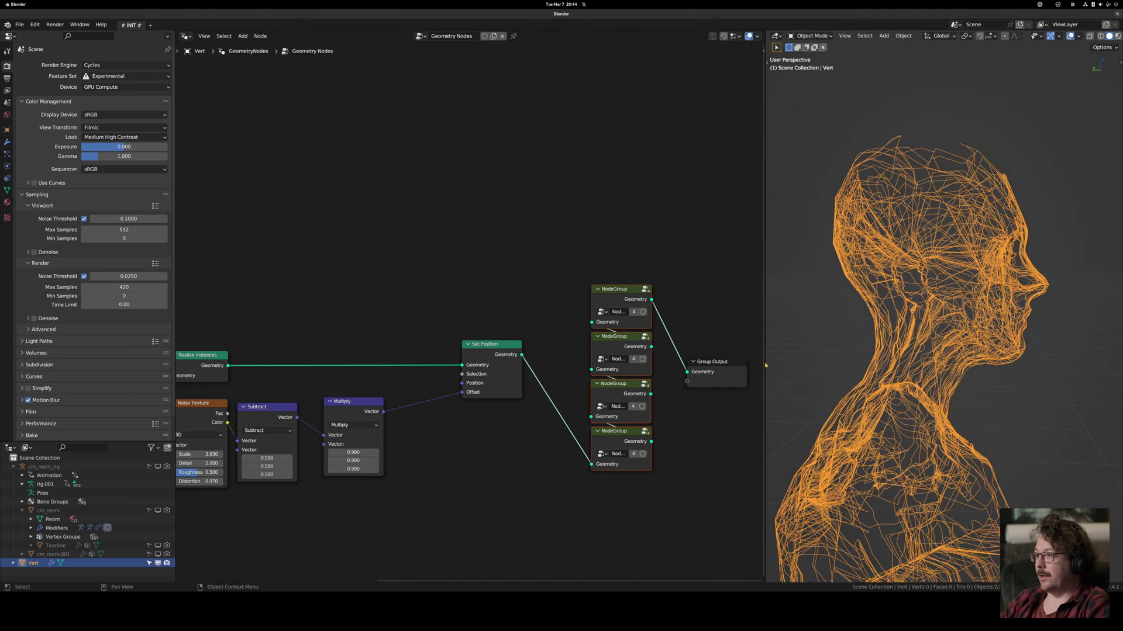
Select the cm_reom.001 object, show its modifiers and collapse all four of them.
click(53, 554)
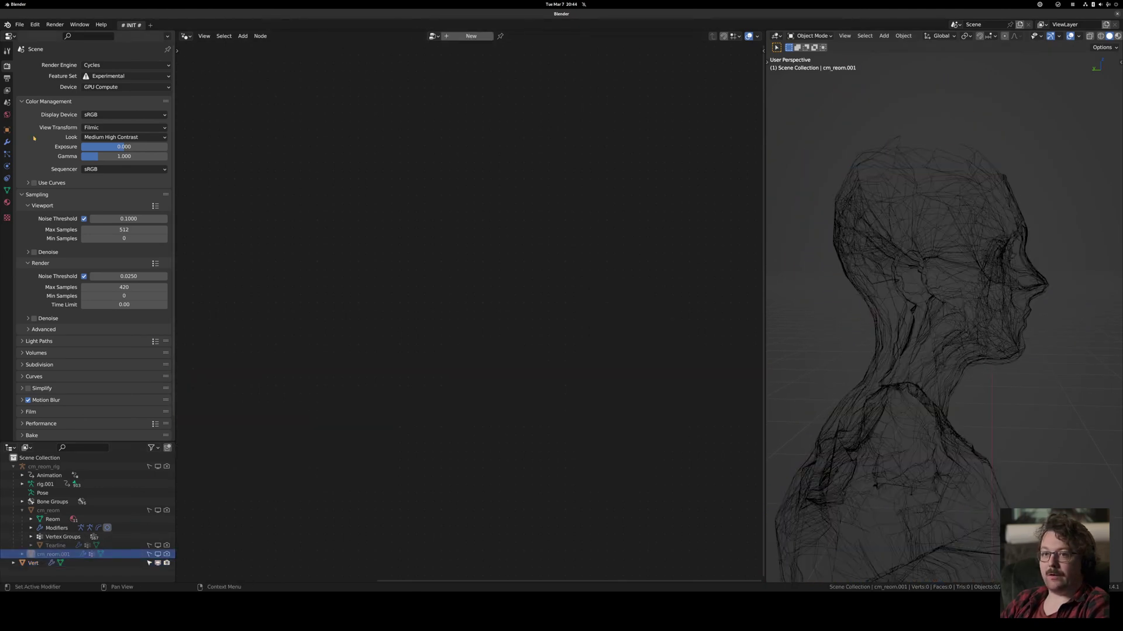
click(7, 142)
click(21, 99)
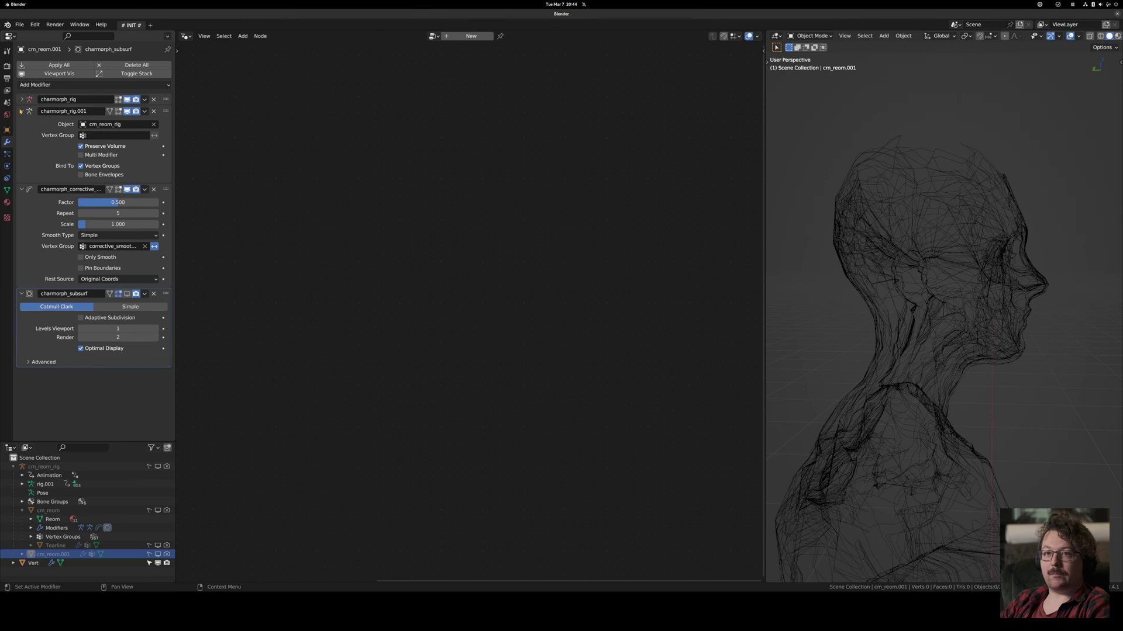
click(21, 111)
click(21, 123)
click(21, 135)
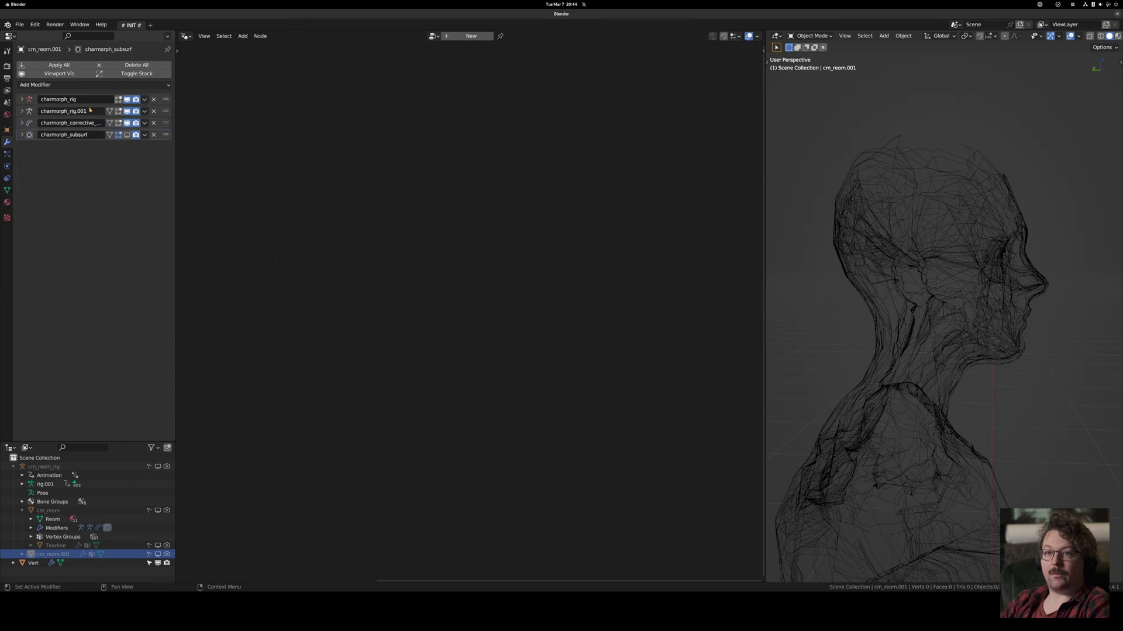
Enable cm_reom.001's charmorph_subsurf modifier in the viewport, with its viewport level at 2 and render level at 3.
click(22, 135)
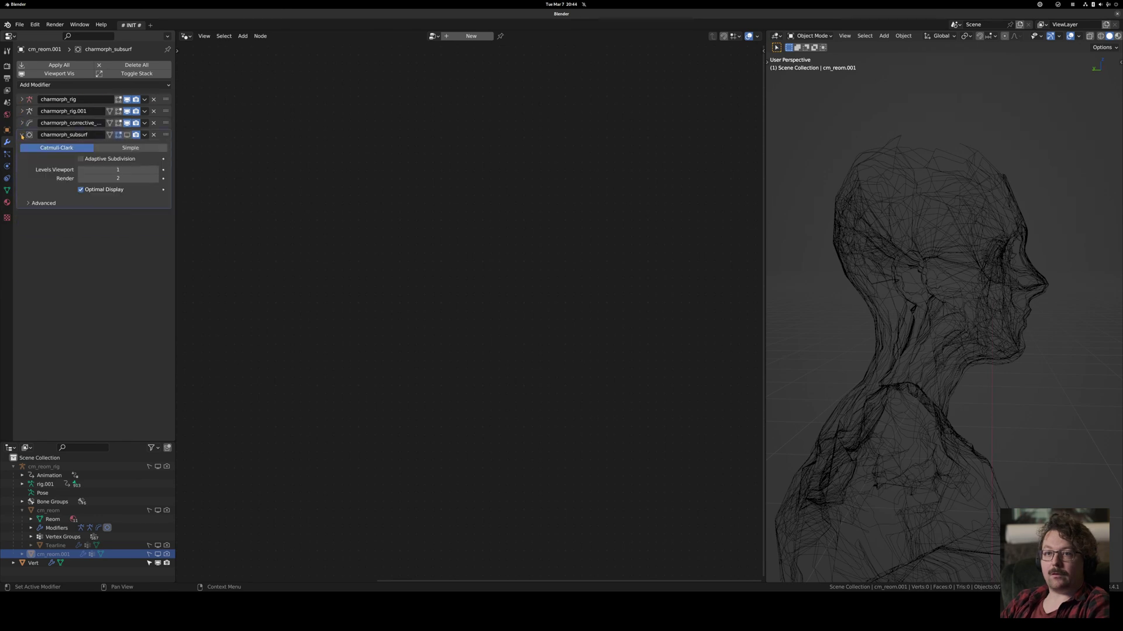
click(157, 170)
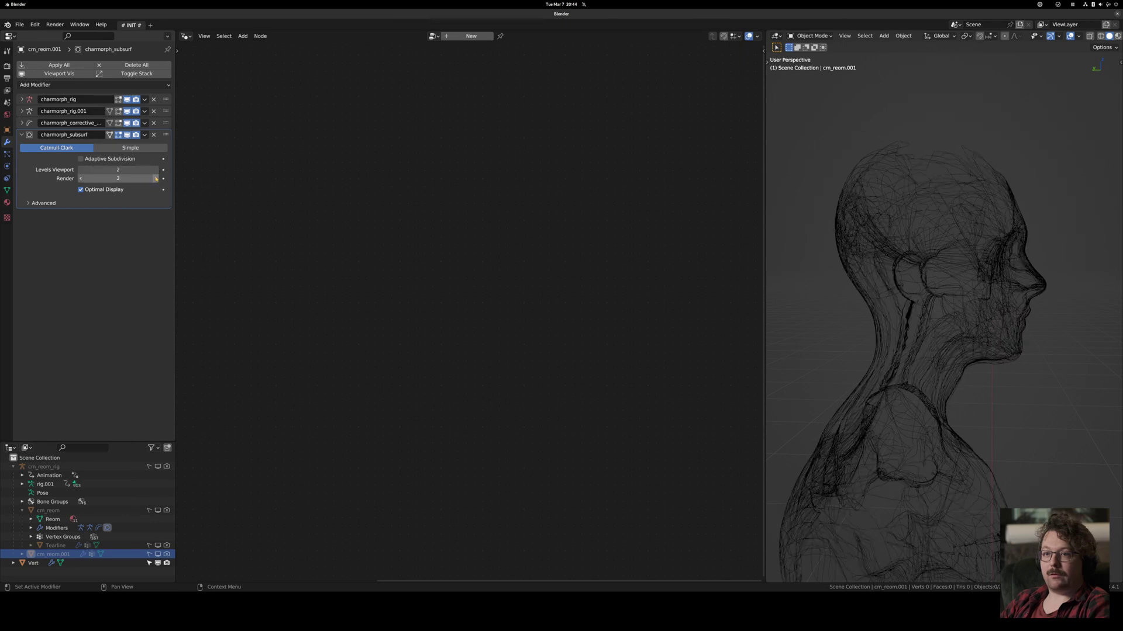
middle_drag(943, 253, 949, 253)
middle_drag(1070, 254, 971, 265)
scroll(977, 253, up, 6)
scroll(977, 253, down, 4)
Select the Vert curve object again and move its stack of four node groups closer to Set Position.
click(971, 266)
middle_drag(587, 248, 447, 232)
drag(444, 228, 504, 448)
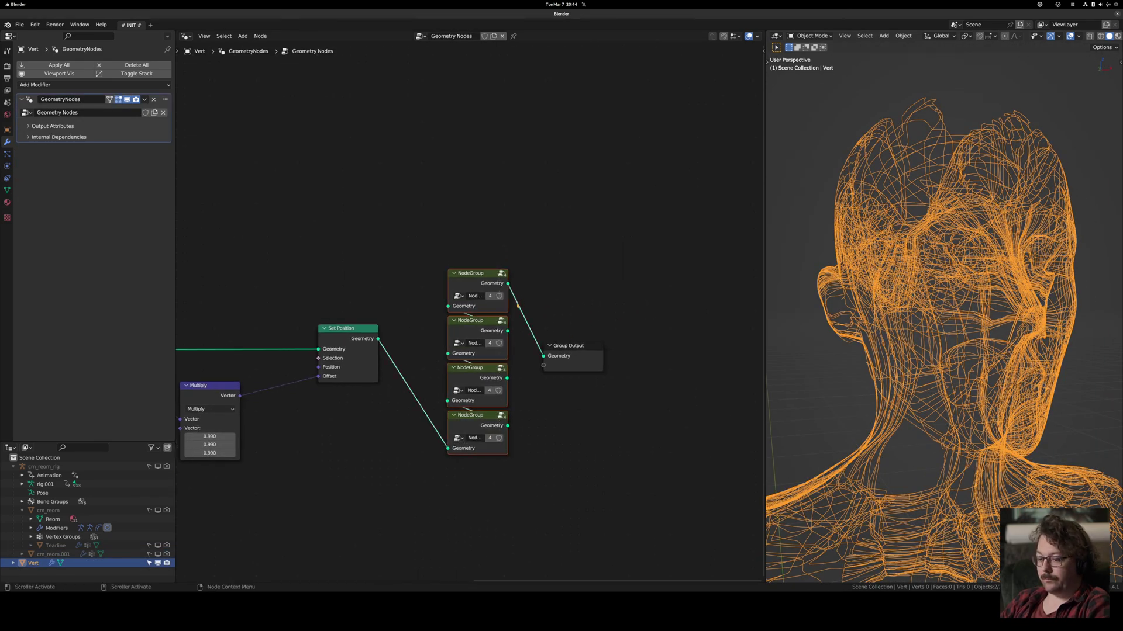
key(h)
key(h)
key(h)
key(h)
key(g)
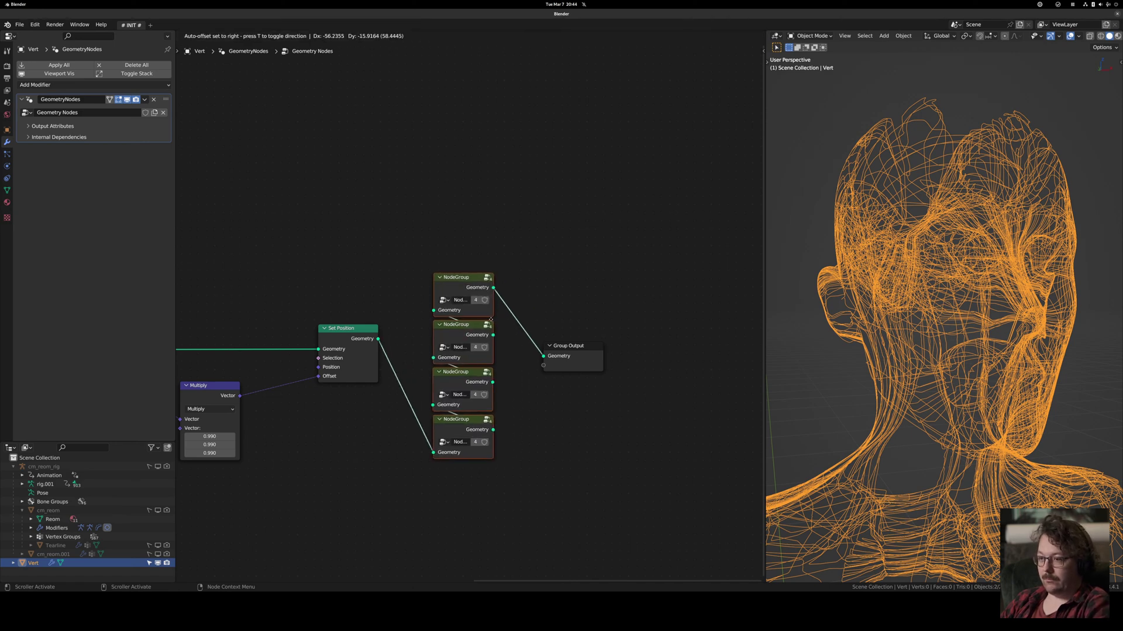
click(474, 323)
Review the node tree and examine the curves around the bust's head, neck and shoulders.
scroll(348, 341, down, 2)
middle_drag(348, 341, 548, 294)
middle_drag(505, 258, 556, 255)
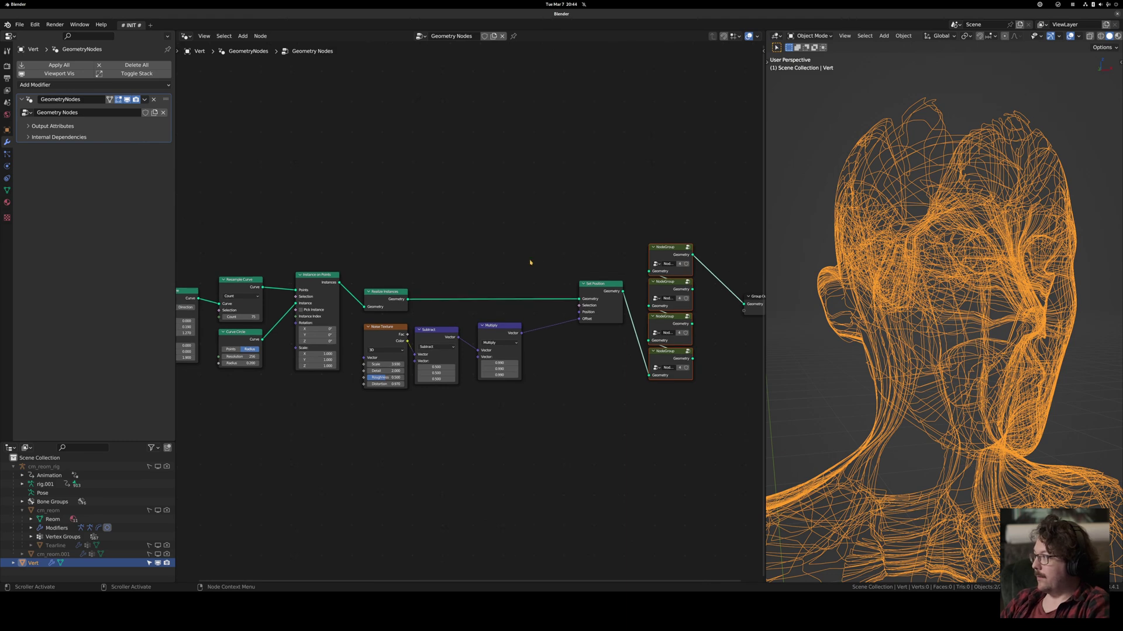
middle_drag(990, 312, 915, 321)
key(alt+a)
scroll(949, 326, down, 3)
scroll(872, 308, up, 2)
key(a)
scroll(930, 351, down, 3)
shift+middle_drag(936, 403, 957, 269)
scroll(944, 380, down, 1)
scroll(969, 323, up, 3)
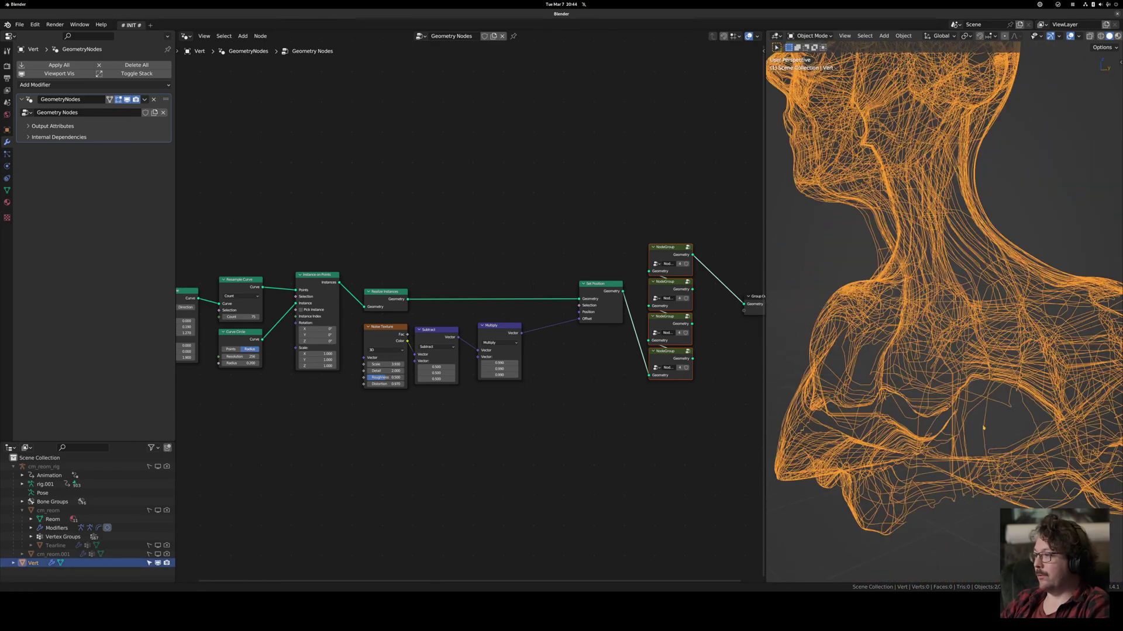